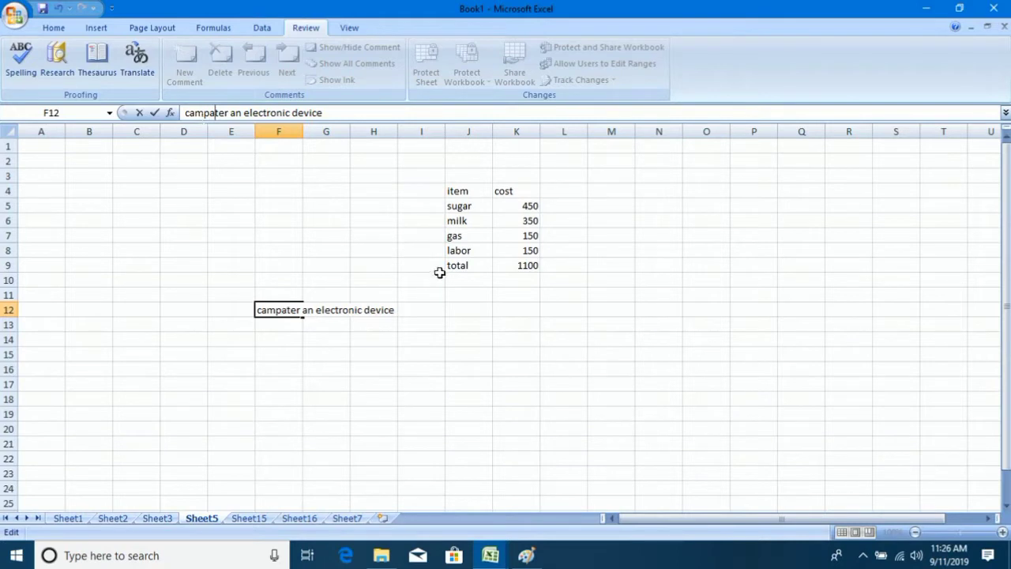
Commit 'campater an electronic device' in F12 beside the item/cost table totalling 1100.
click(416, 226)
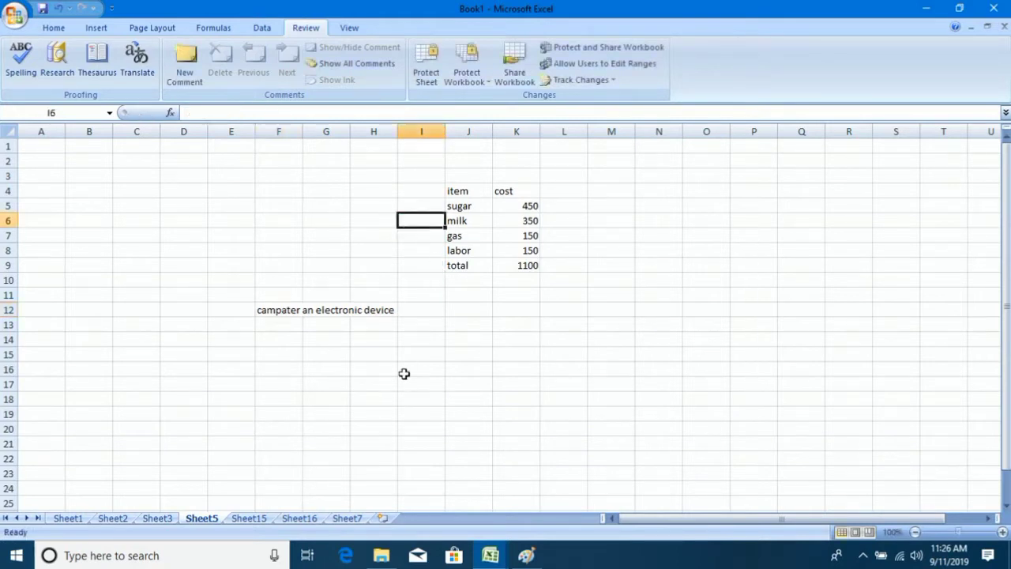
click(284, 319)
click(368, 355)
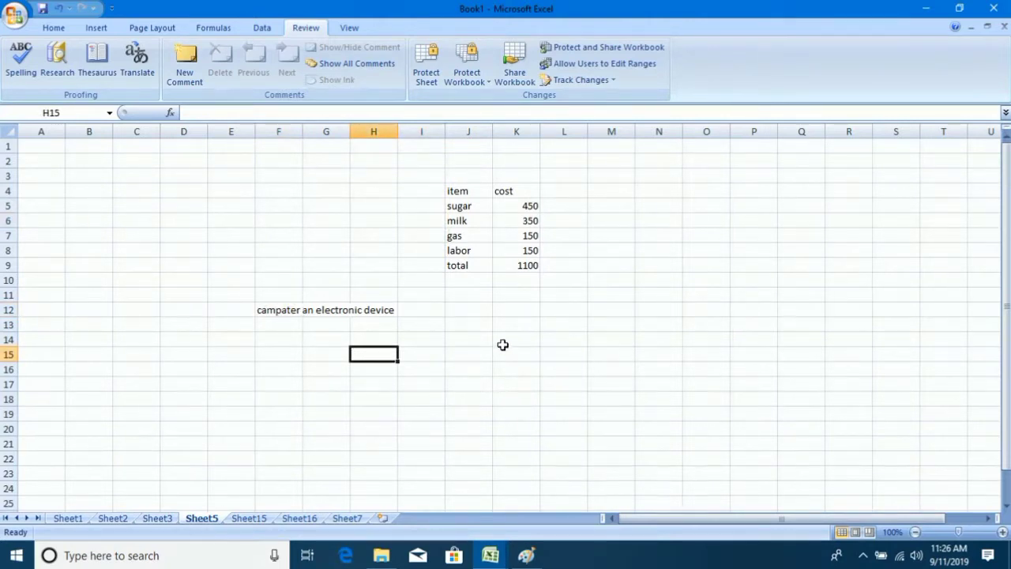
click(452, 324)
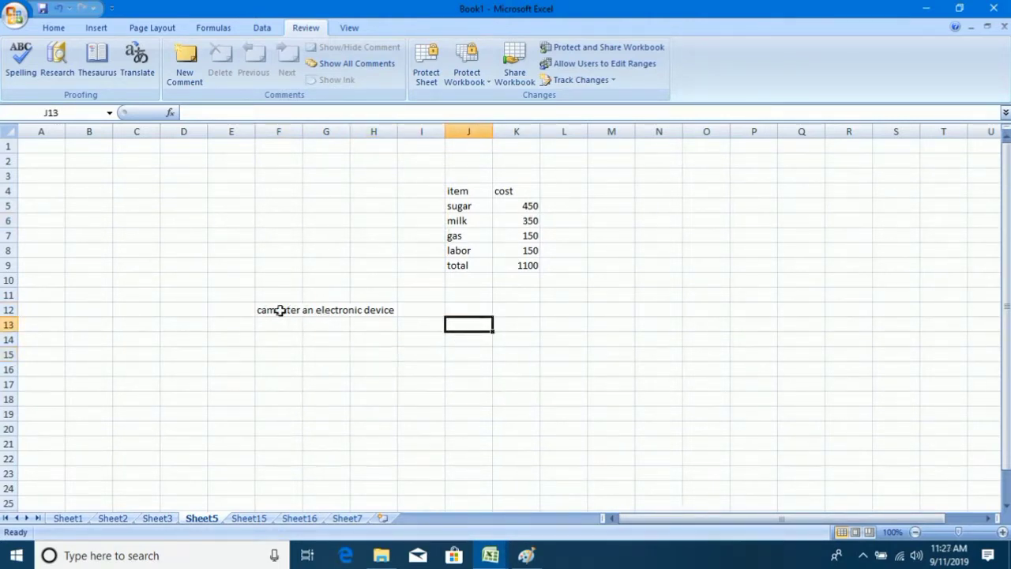
Spell-check the sheet from the top, changing 'campater' in F12 to 'computer'.
click(26, 64)
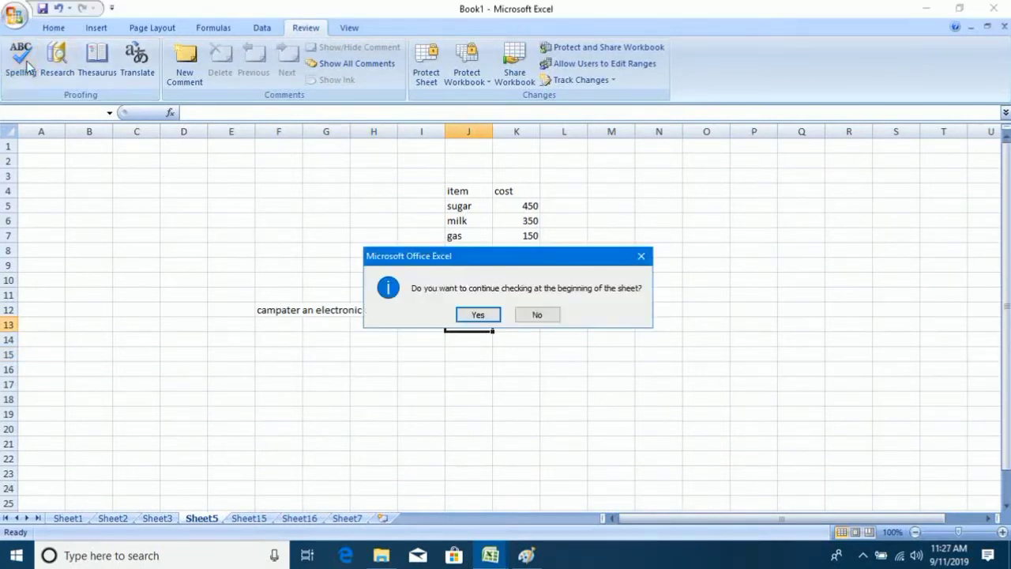
click(478, 315)
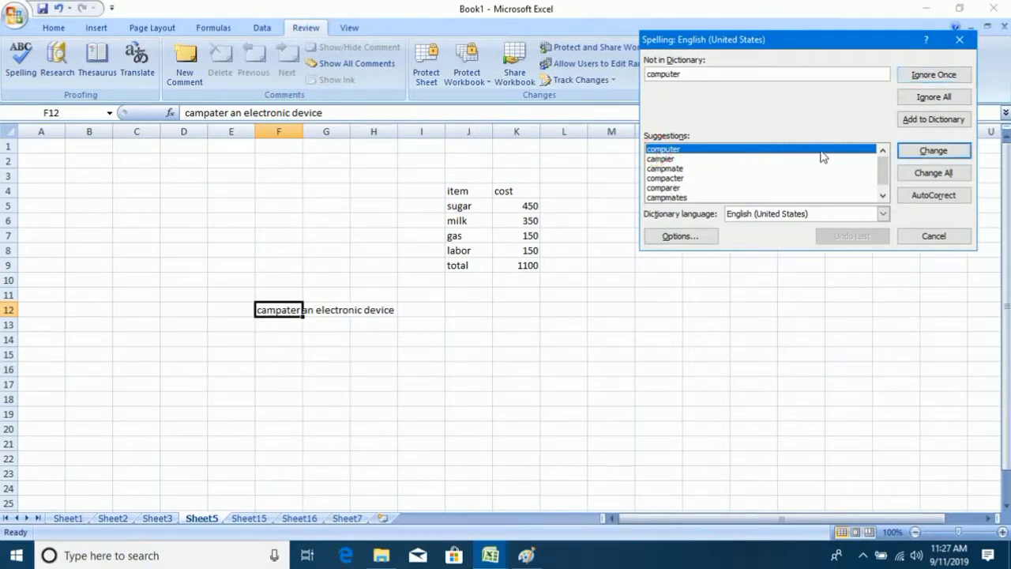
click(922, 156)
click(507, 308)
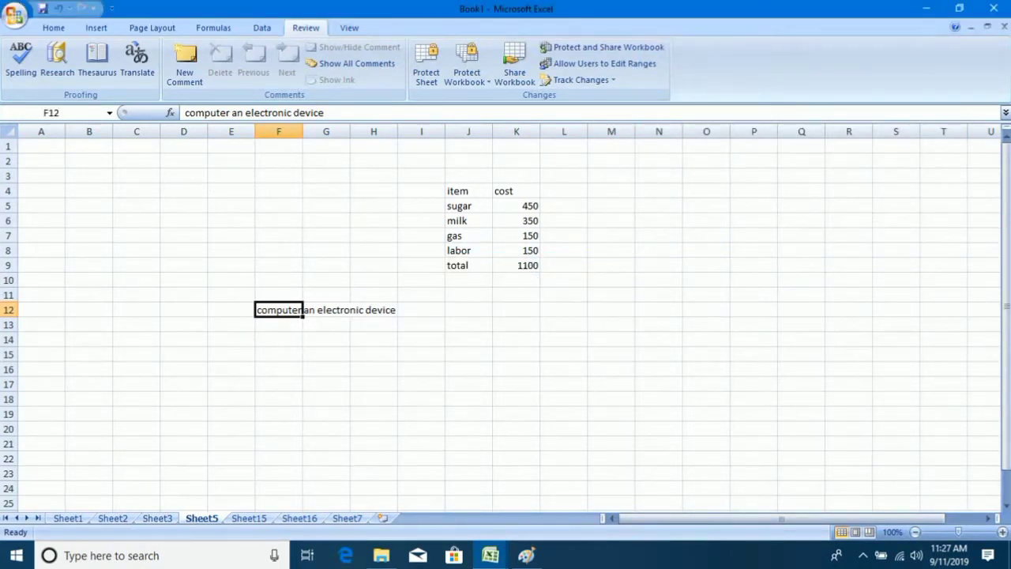
click(68, 70)
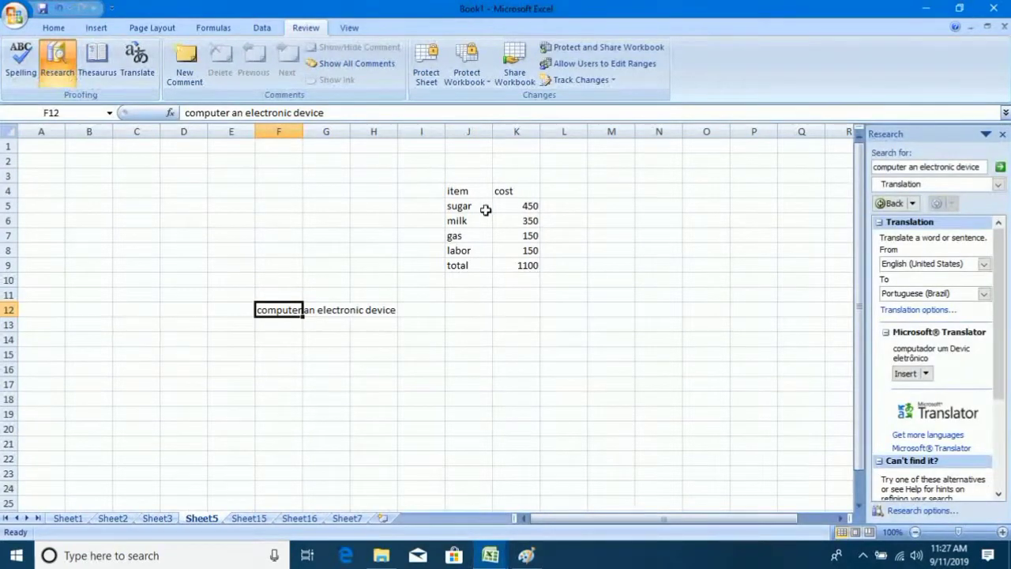
Replace the Research search text with 'teacher' and run the lookup.
drag(985, 167, 778, 177)
text(teacher)
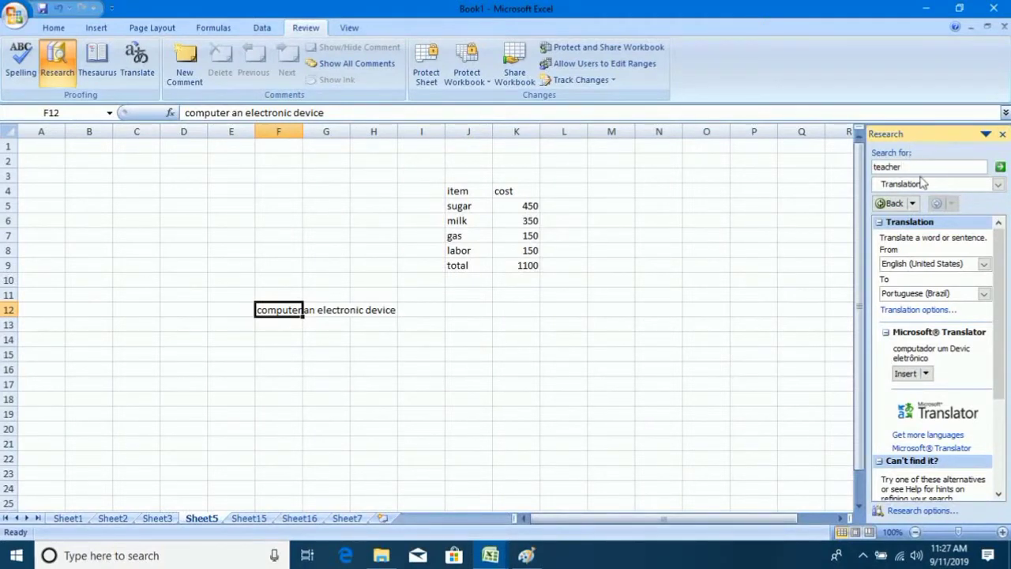
click(951, 184)
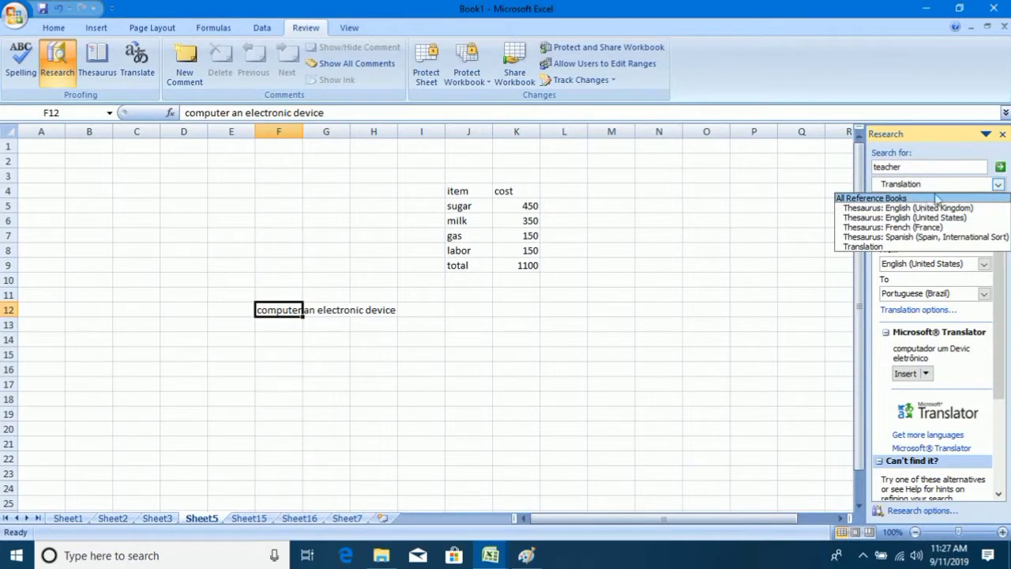
click(1000, 171)
click(1000, 169)
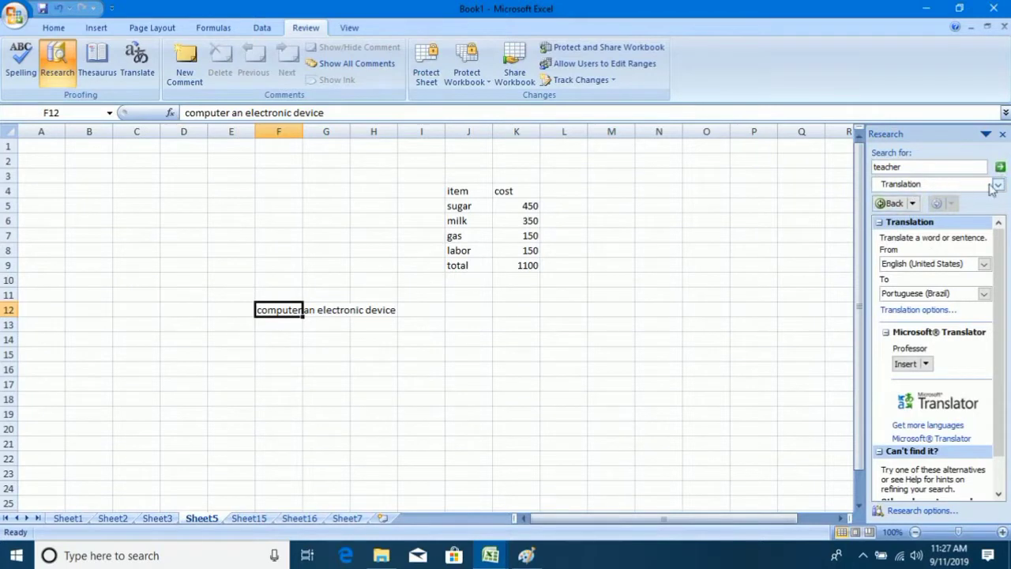
Switch the source to All Reference Books to list synonyms like educator, tutor and professor.
click(997, 185)
click(999, 197)
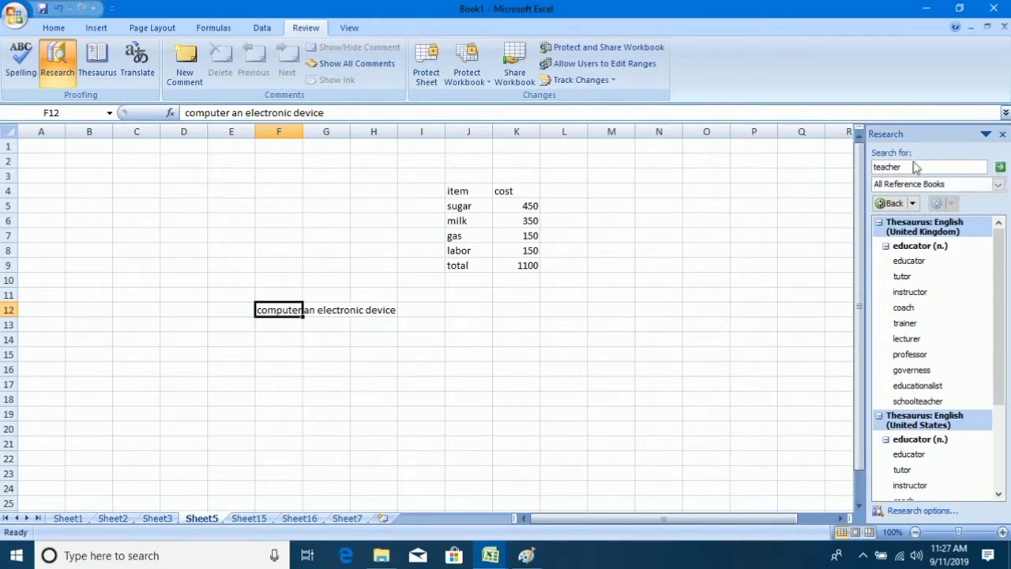
mouse_move(920, 267)
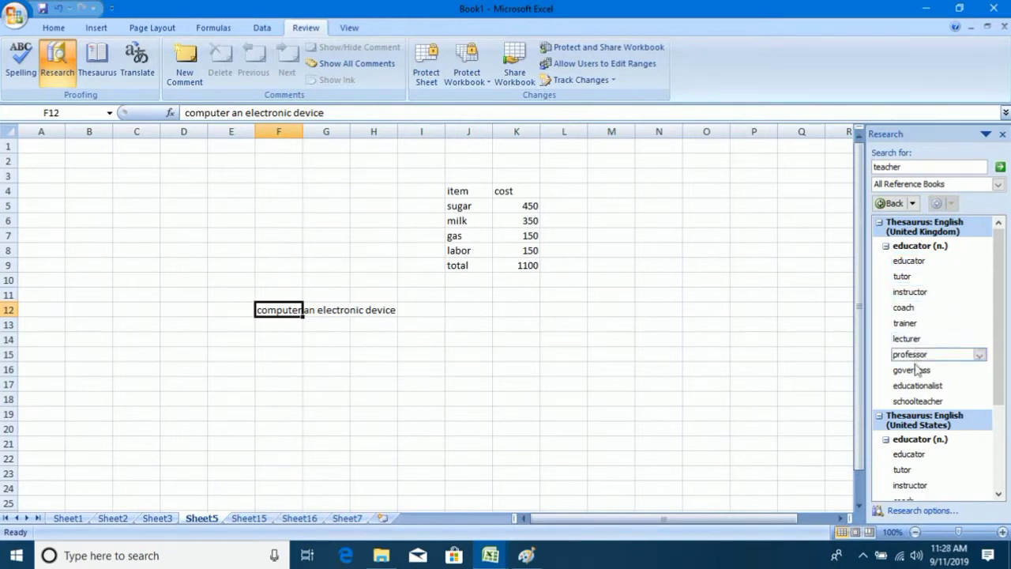
drag(997, 273, 1006, 260)
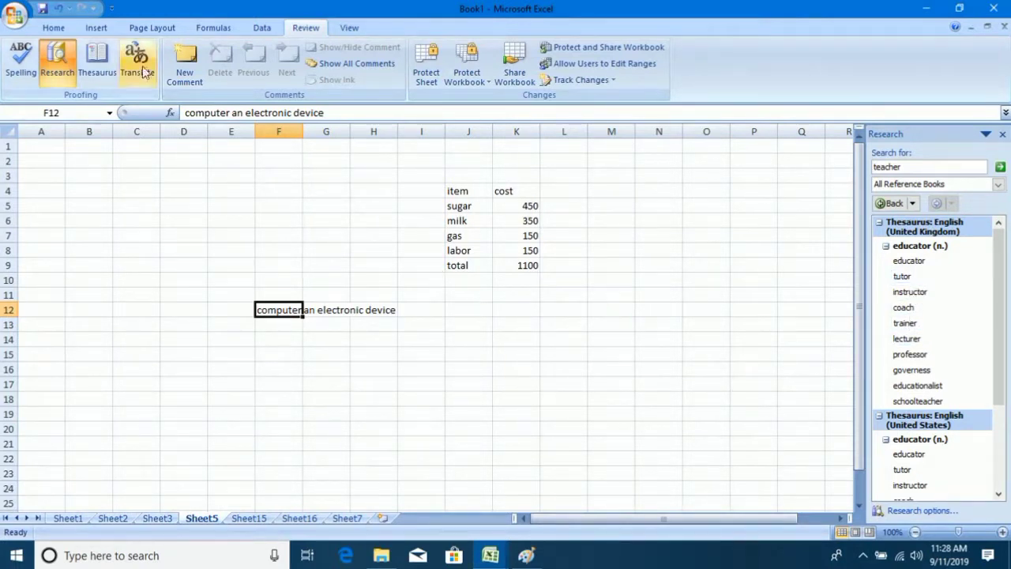
click(94, 59)
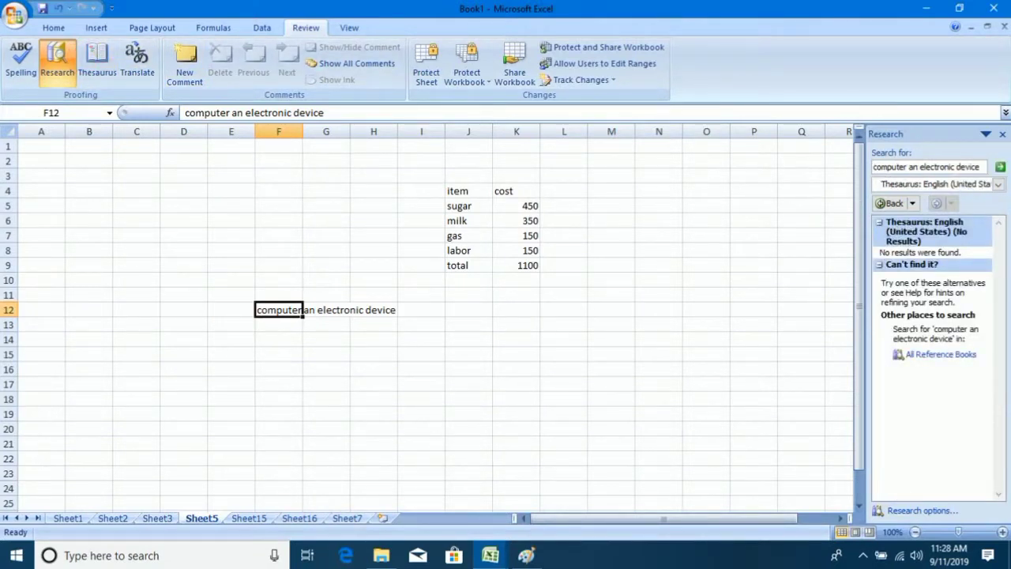
Trim the thesaurus search to just 'computer', look it up, then close the Research pane.
drag(980, 167, 908, 171)
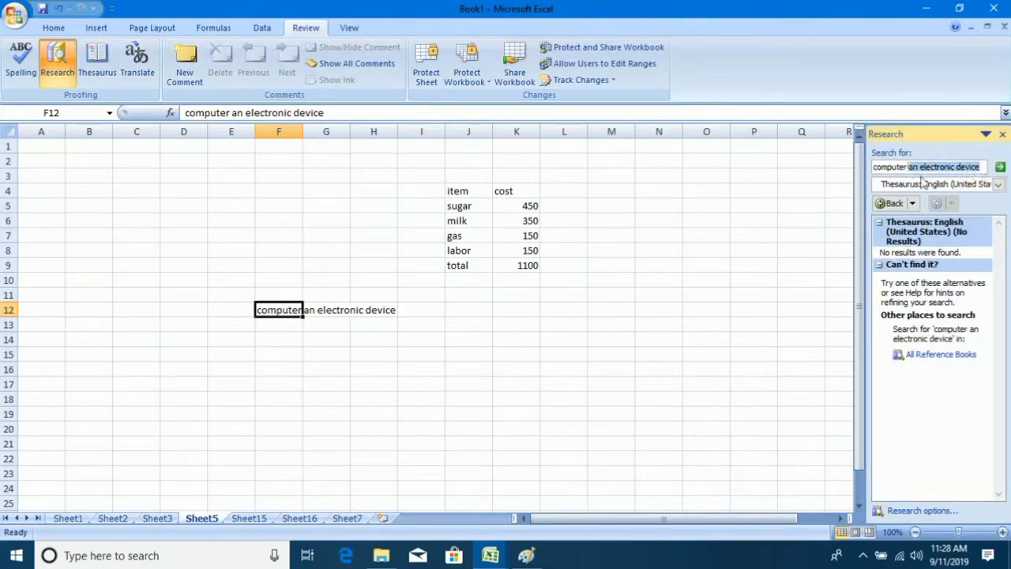
key(BackSpace)
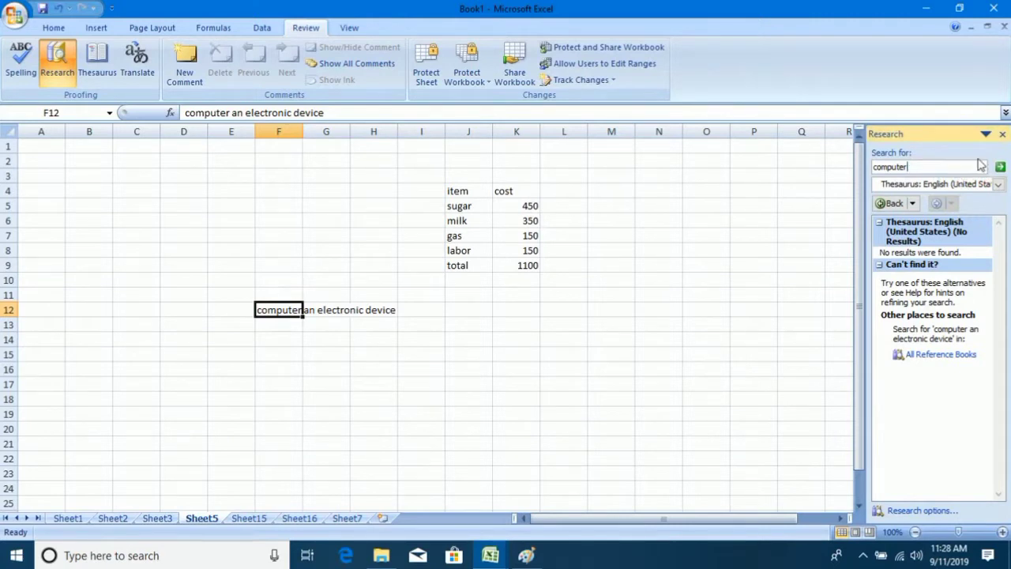
click(1000, 166)
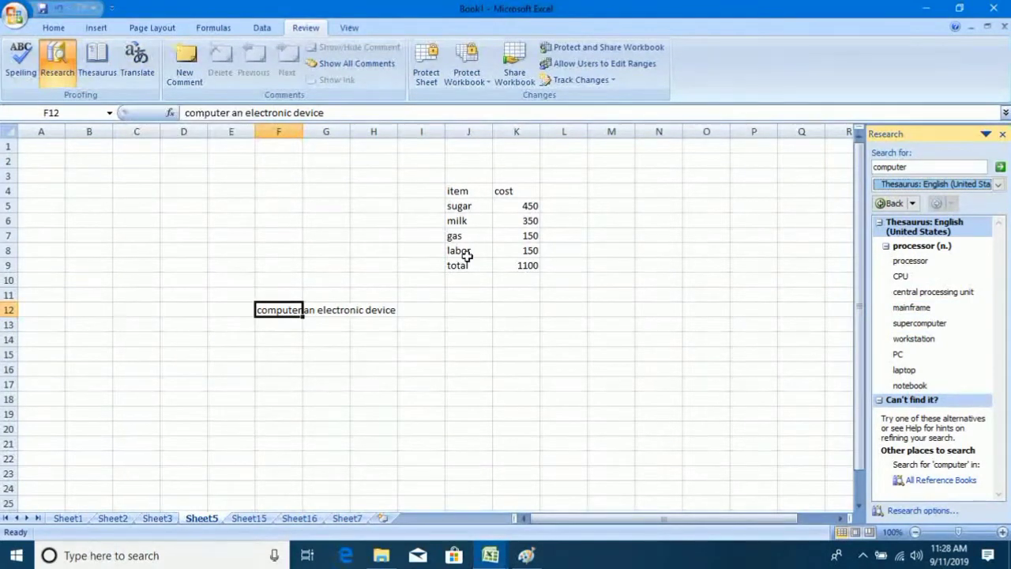
click(484, 310)
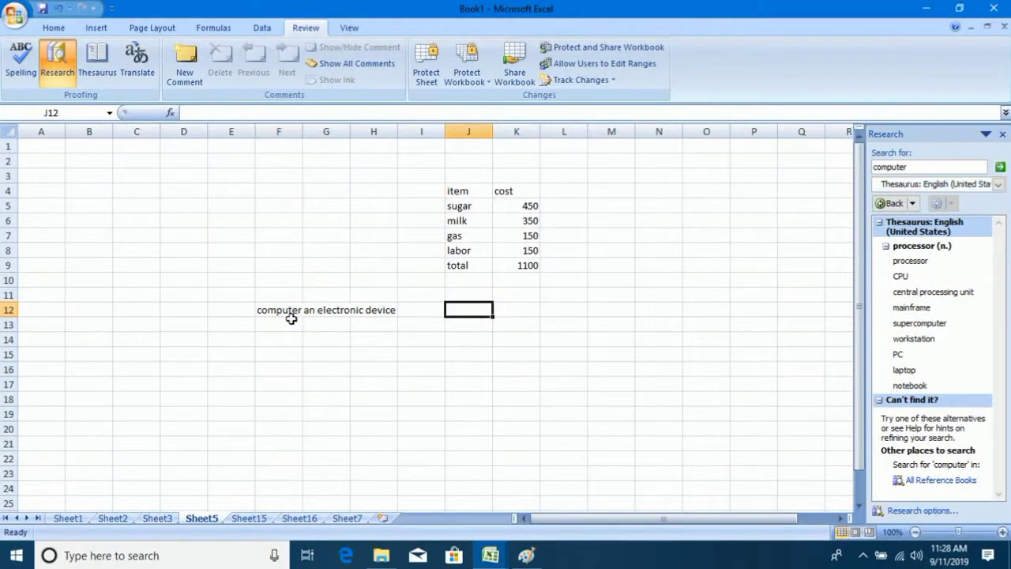
click(292, 318)
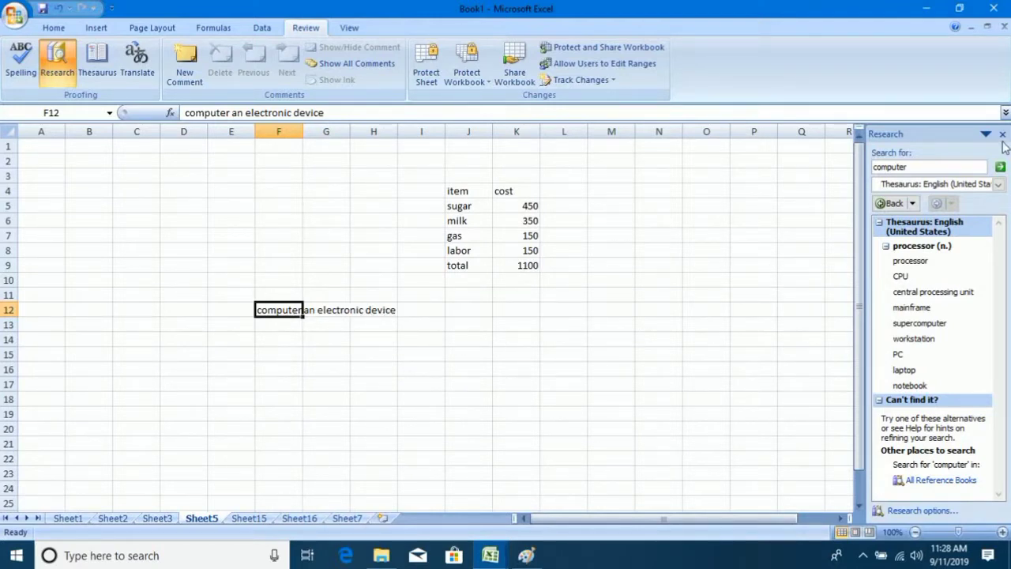
click(1003, 135)
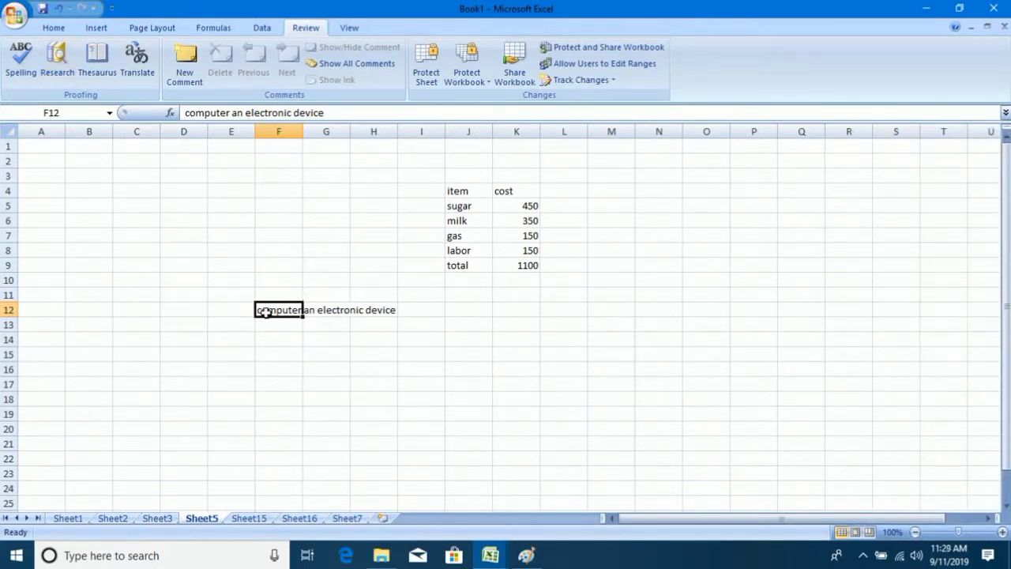
Translate the F12 sentence from English (United States) into Russian (Russia).
click(334, 309)
click(296, 311)
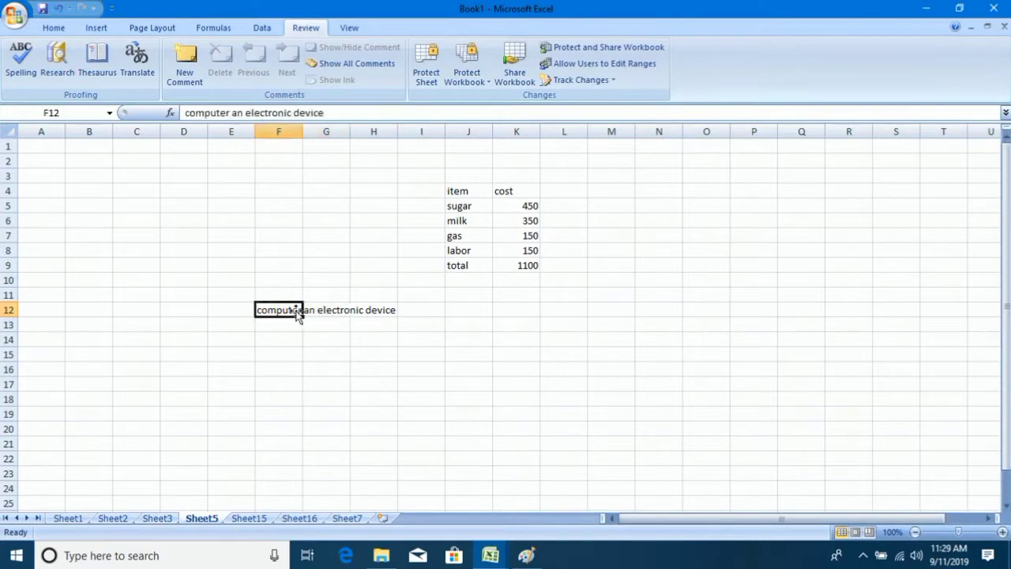
click(147, 68)
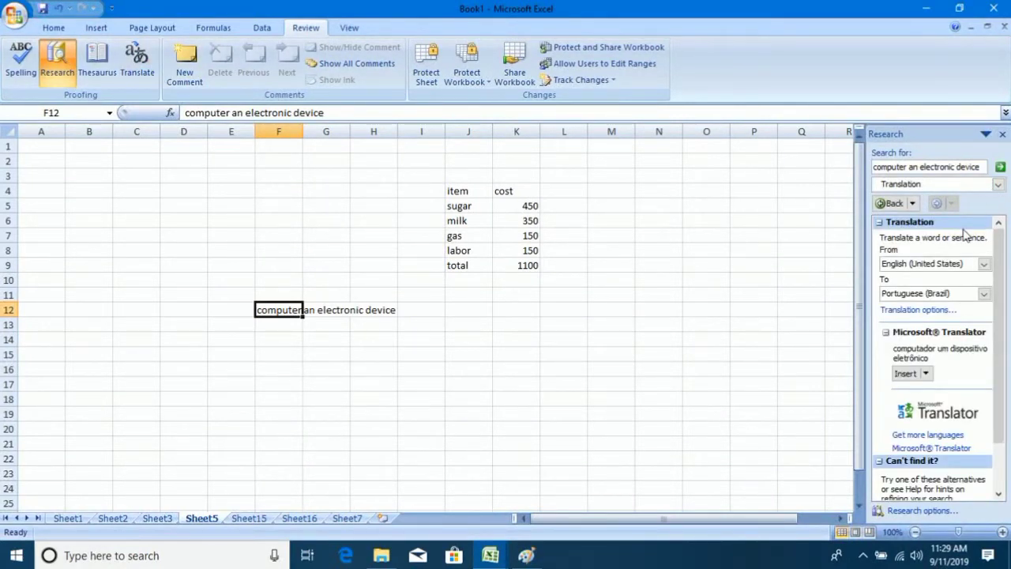
click(997, 186)
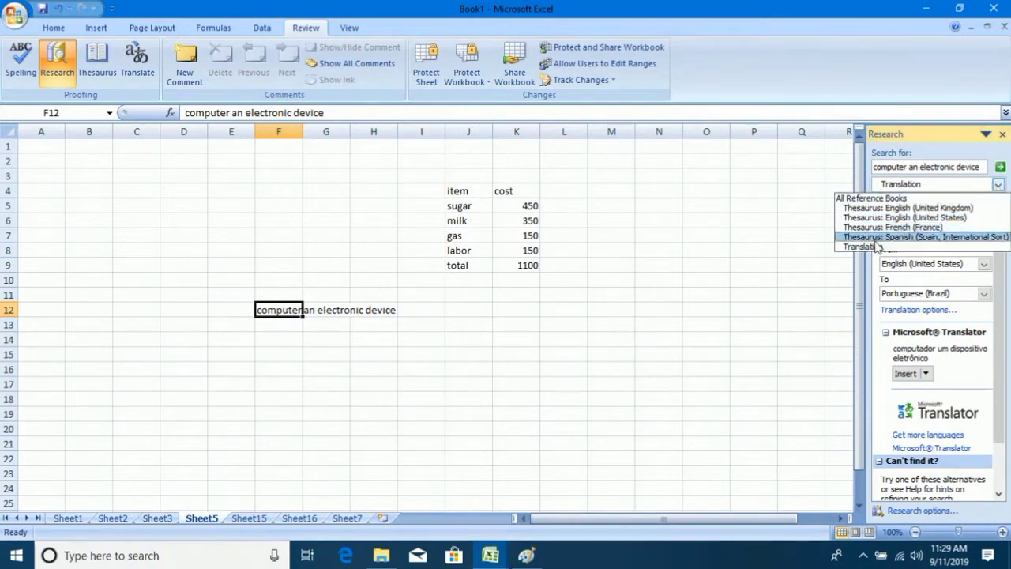
click(883, 252)
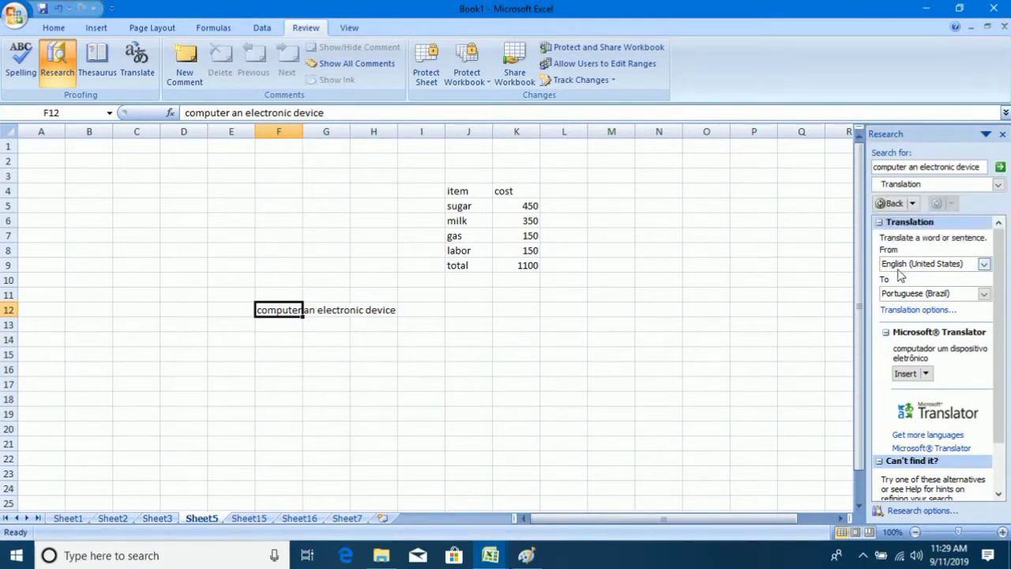
click(984, 264)
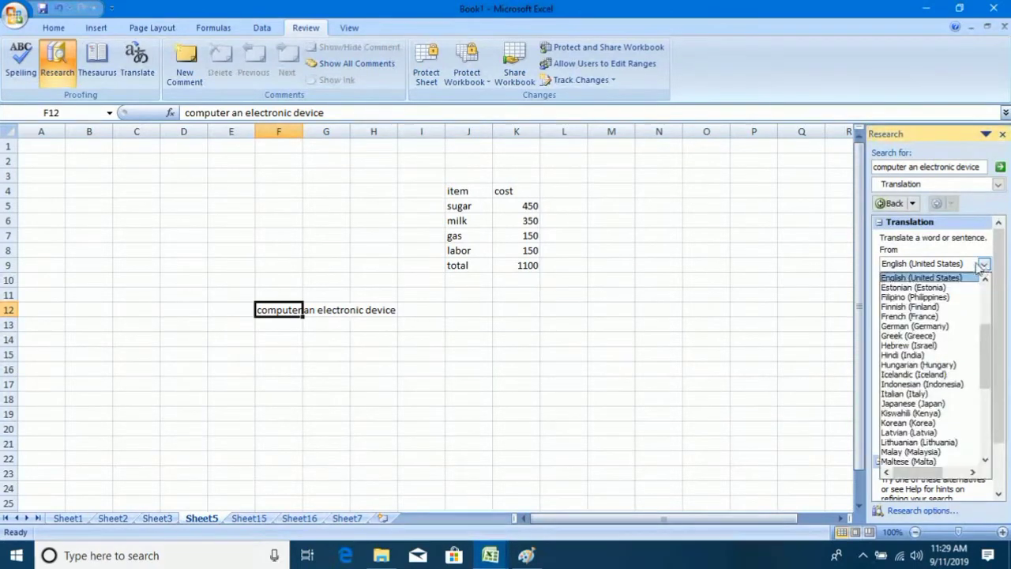
click(929, 278)
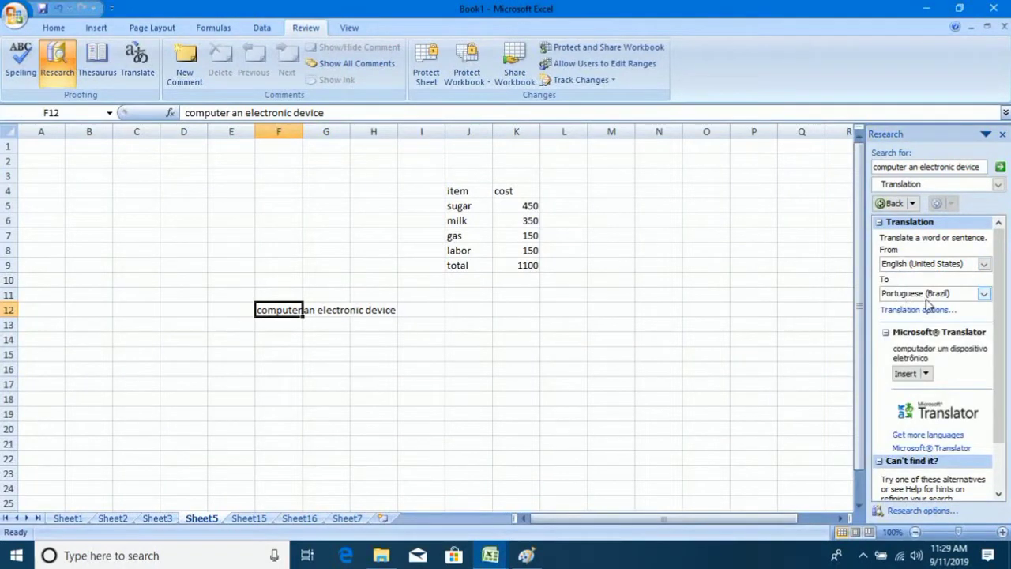
click(983, 293)
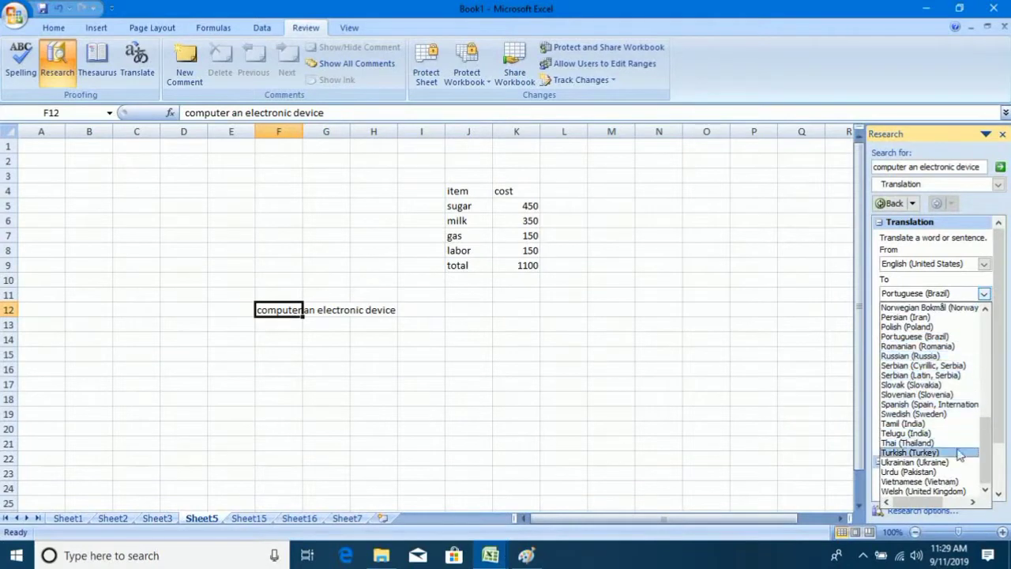
click(954, 357)
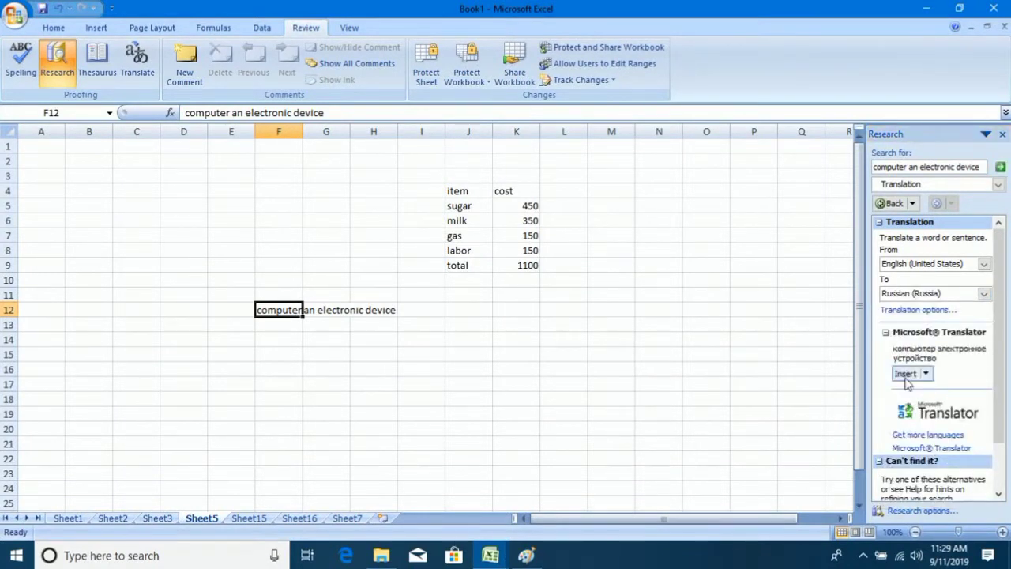
click(1002, 169)
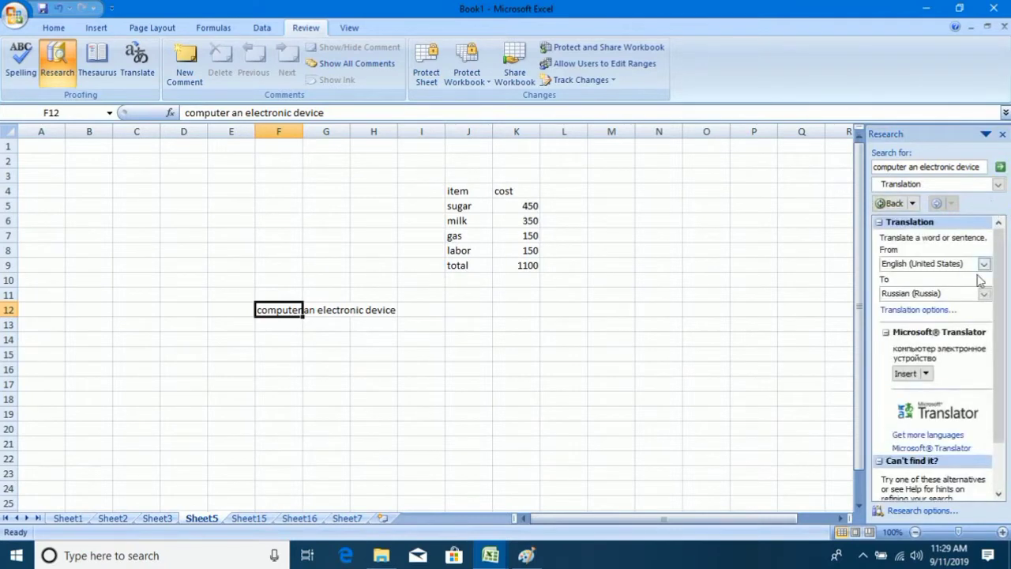
Change the translation target to Hindi, then to Korean.
click(984, 293)
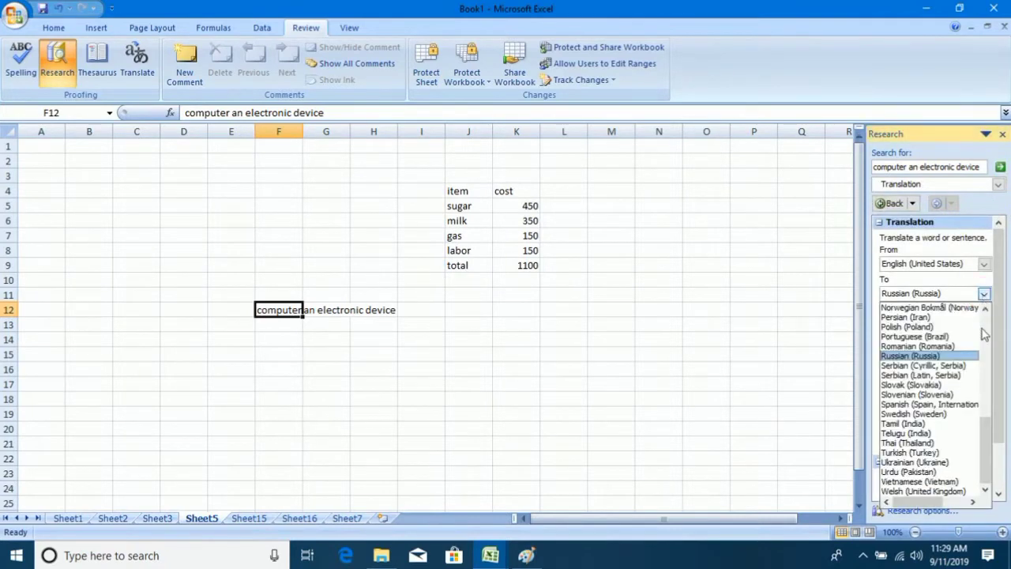
drag(988, 431, 997, 362)
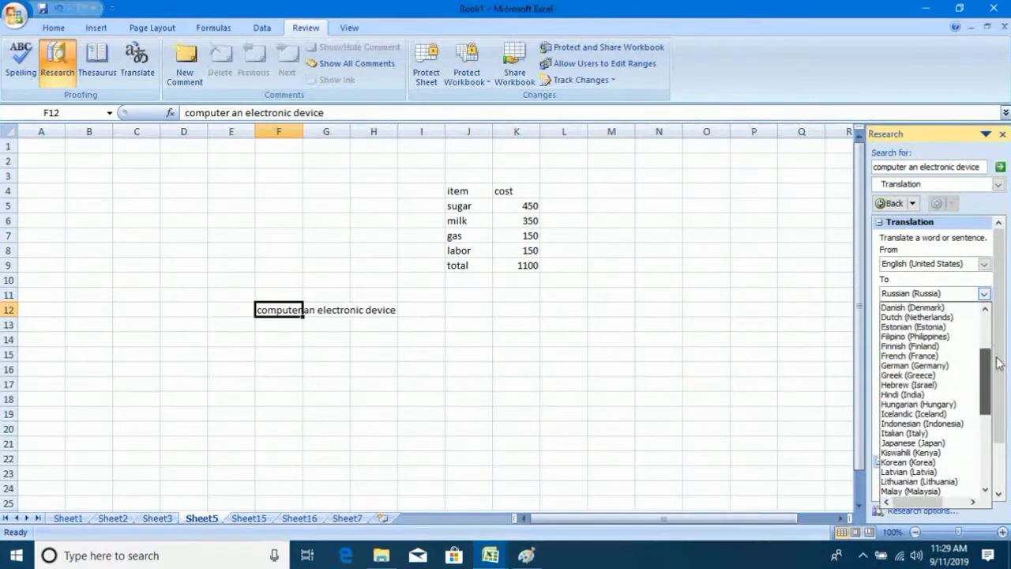
click(921, 395)
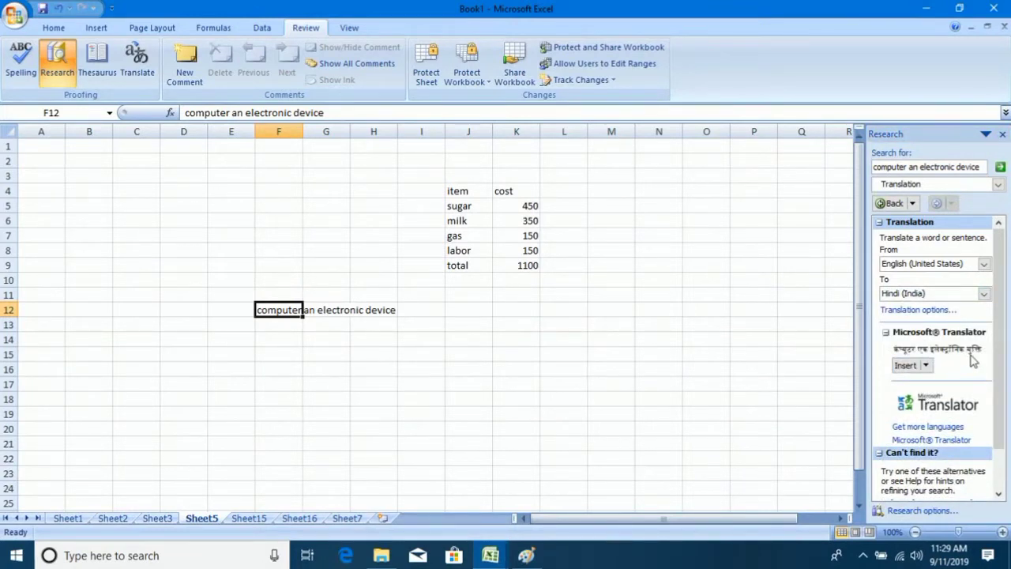
click(983, 293)
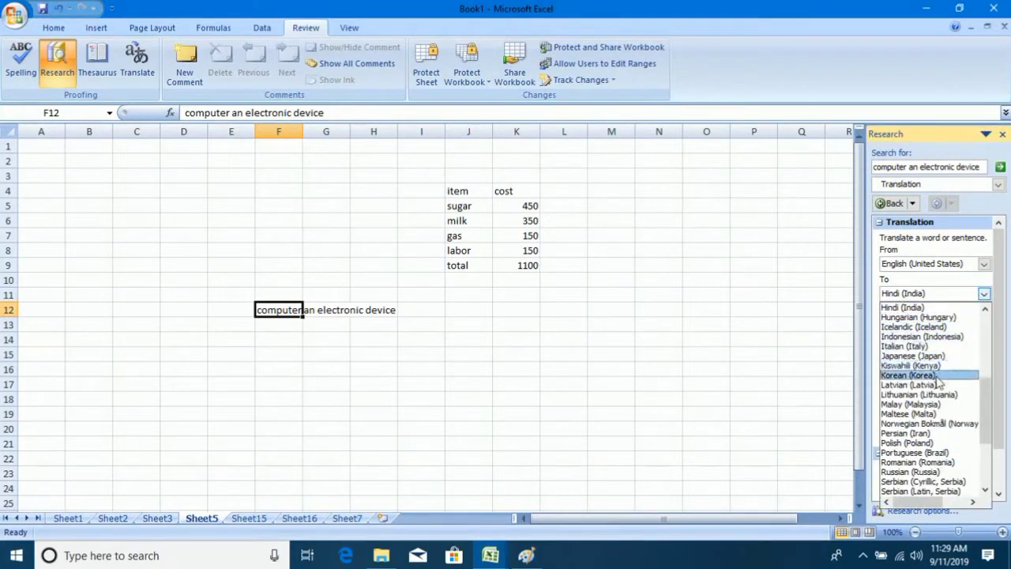
click(908, 375)
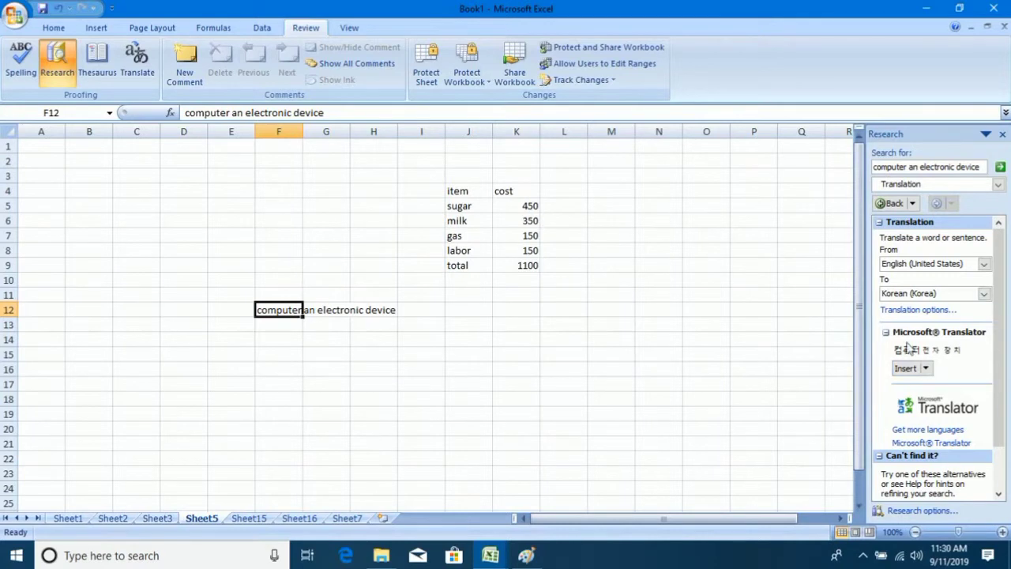
Set the target language to Chinese (Simplified, China) and select the sugar cell J5.
click(983, 293)
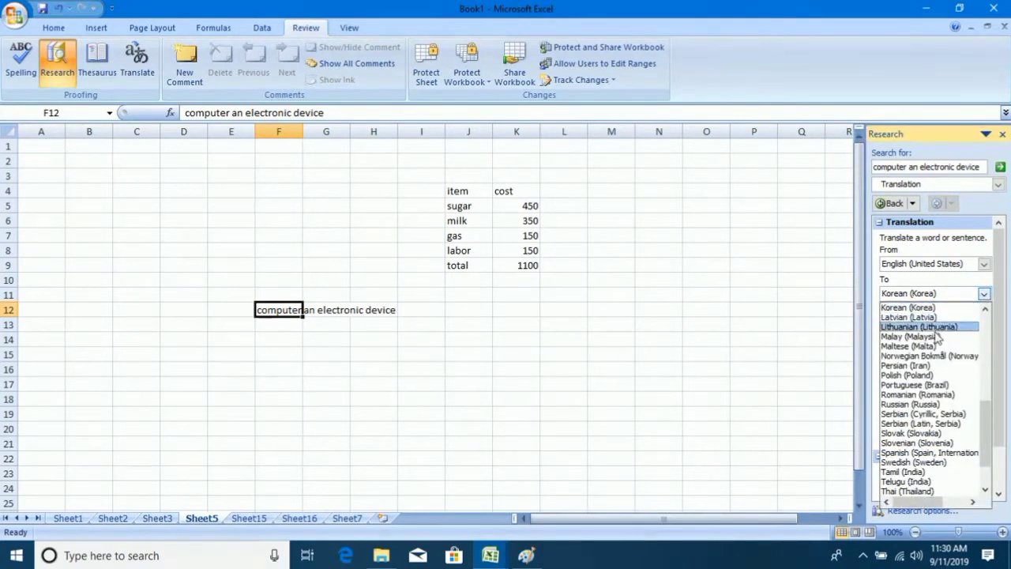
drag(982, 424, 995, 360)
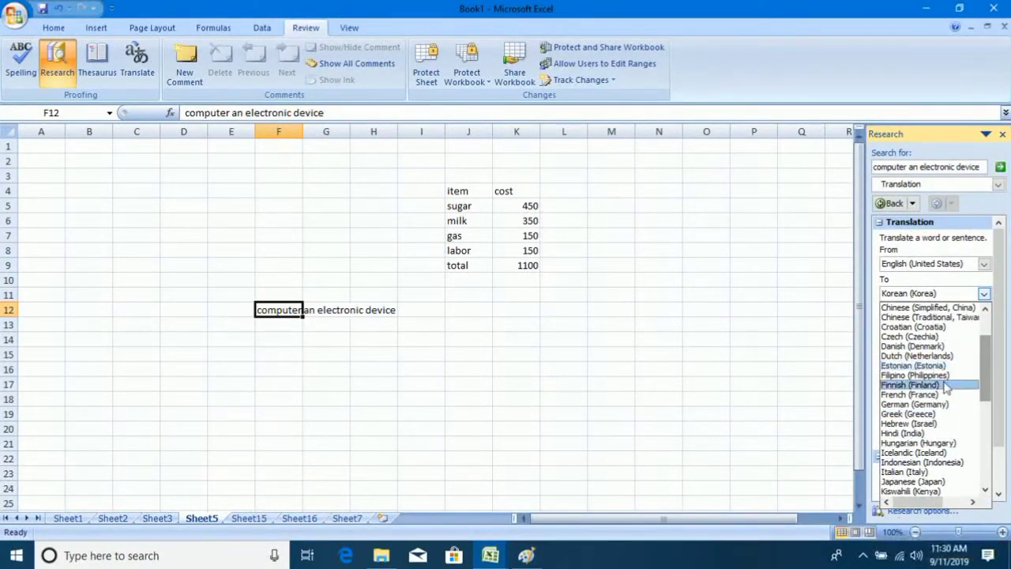
drag(988, 364, 993, 330)
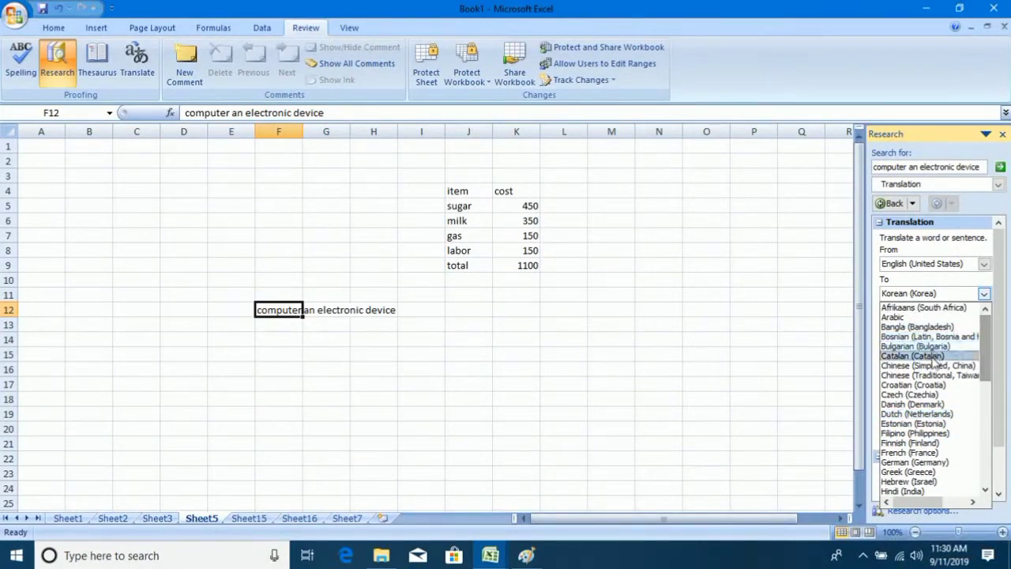
click(926, 365)
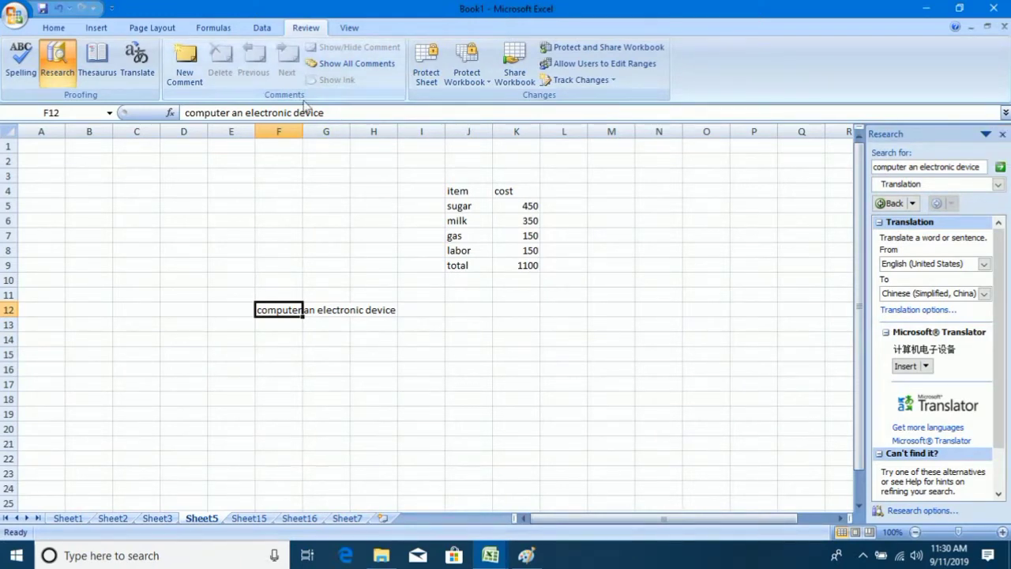
click(368, 355)
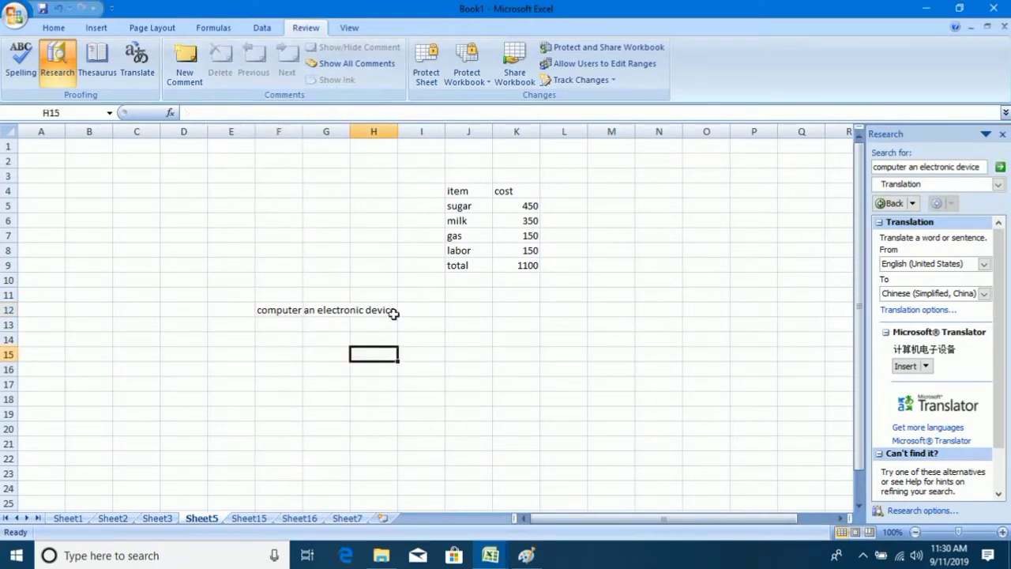
click(390, 313)
click(458, 207)
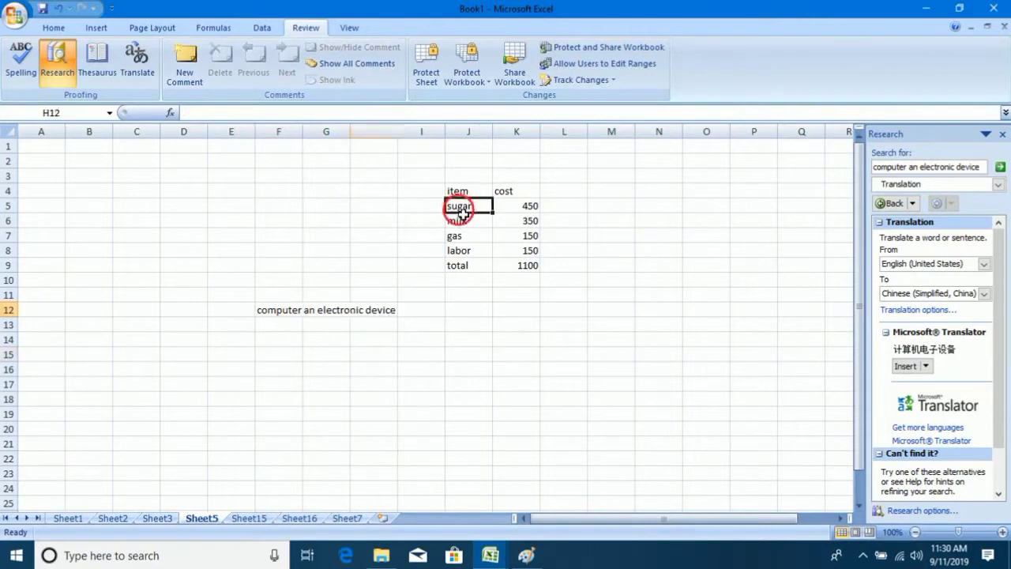
Add comments to J5 and to F12, the latter reading 'zxcvbnm'.
click(186, 63)
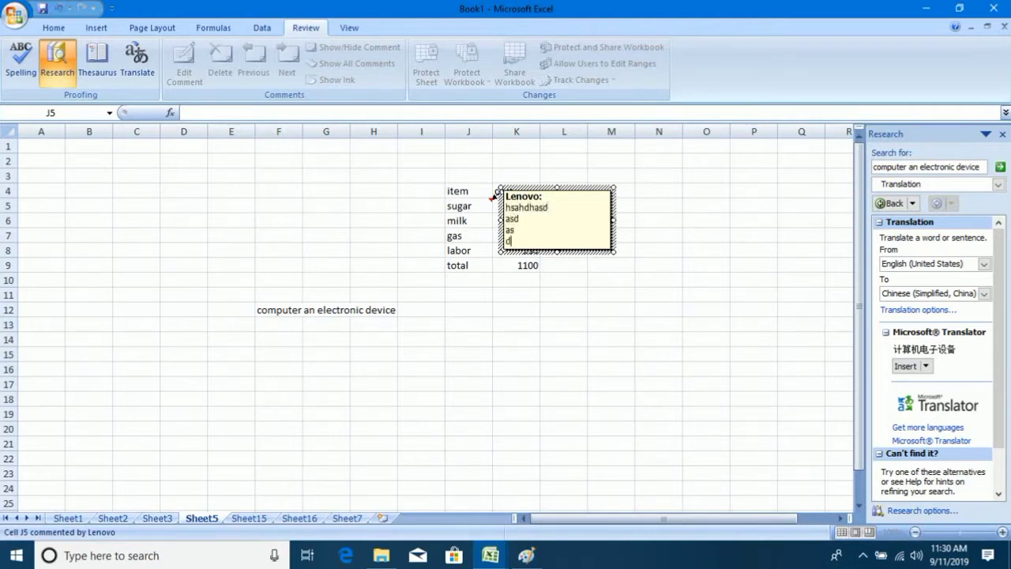
click(537, 294)
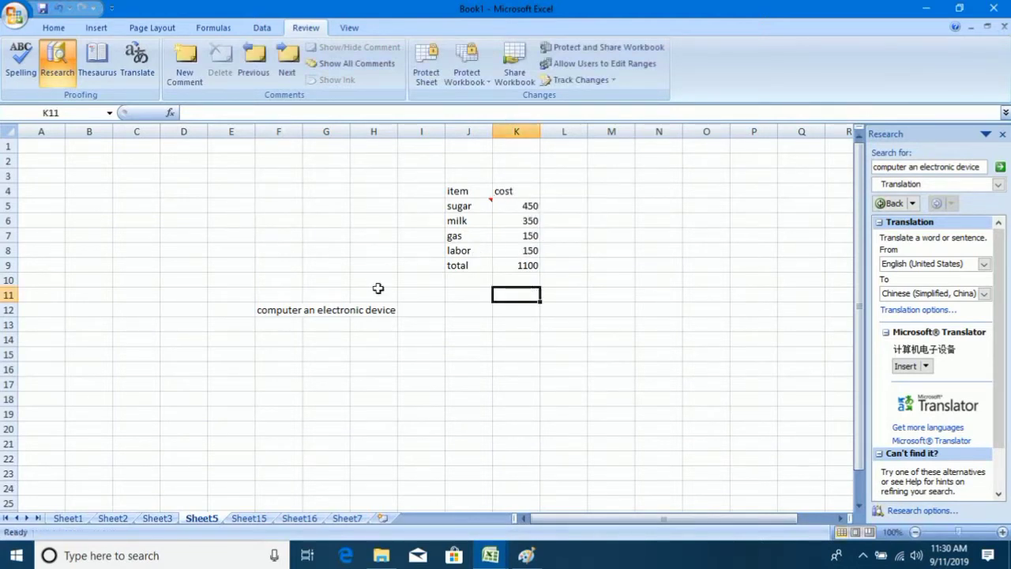
click(291, 316)
click(185, 64)
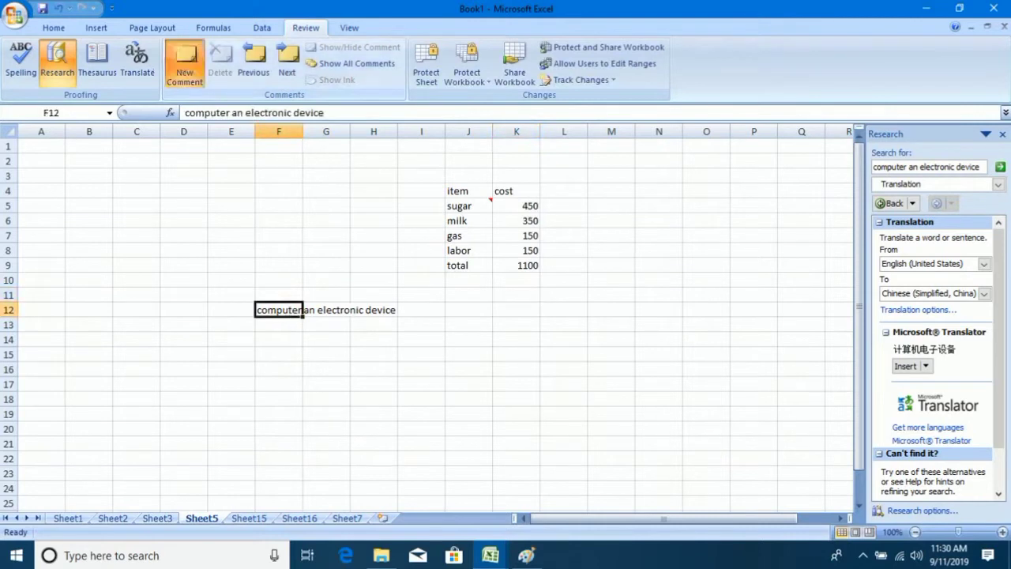
text(zxcvbnm)
click(563, 331)
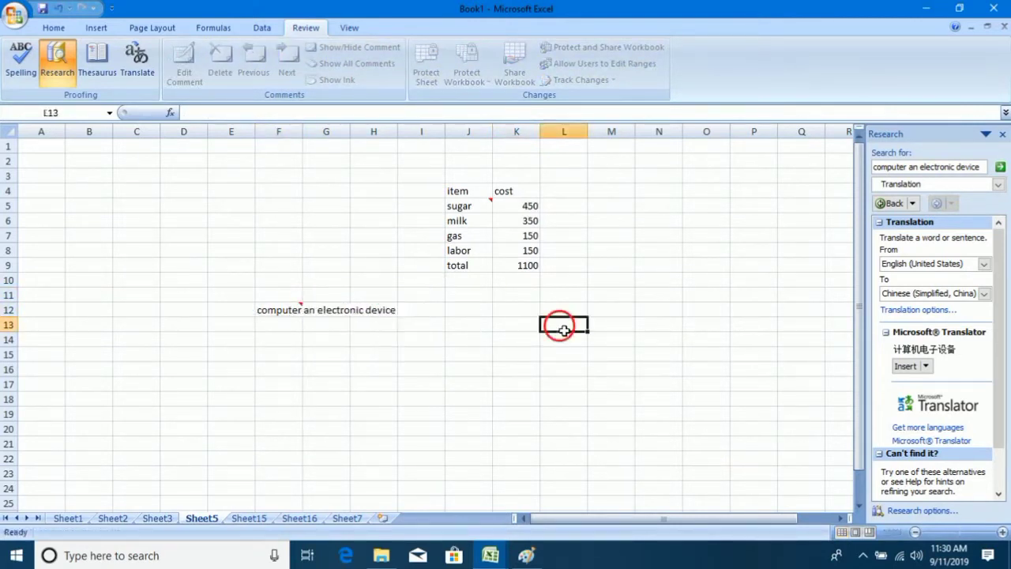
text(zx)
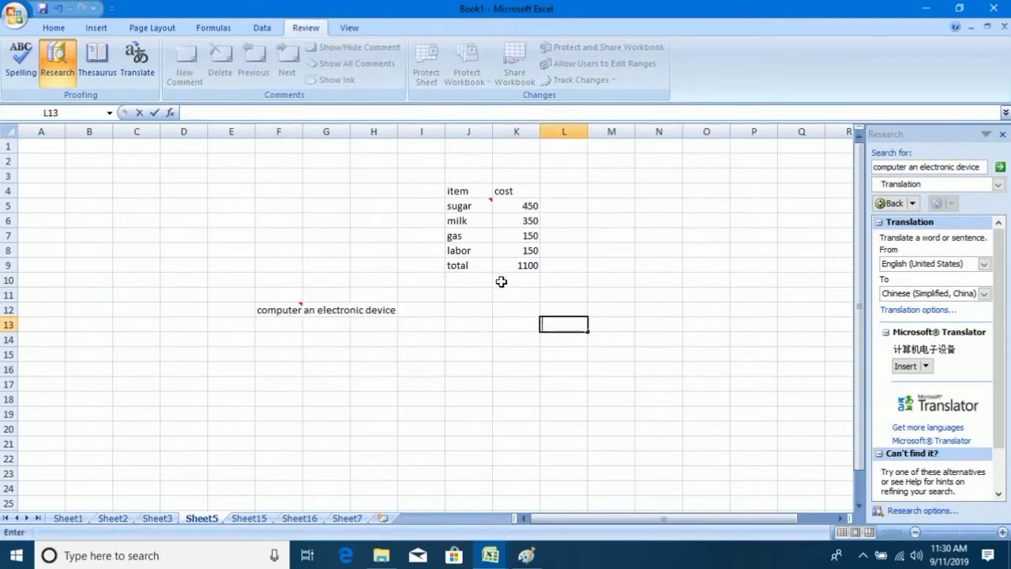
Add comments to I13 and N9 ('nkjkgjk'), then close the Research pane.
click(443, 324)
click(175, 69)
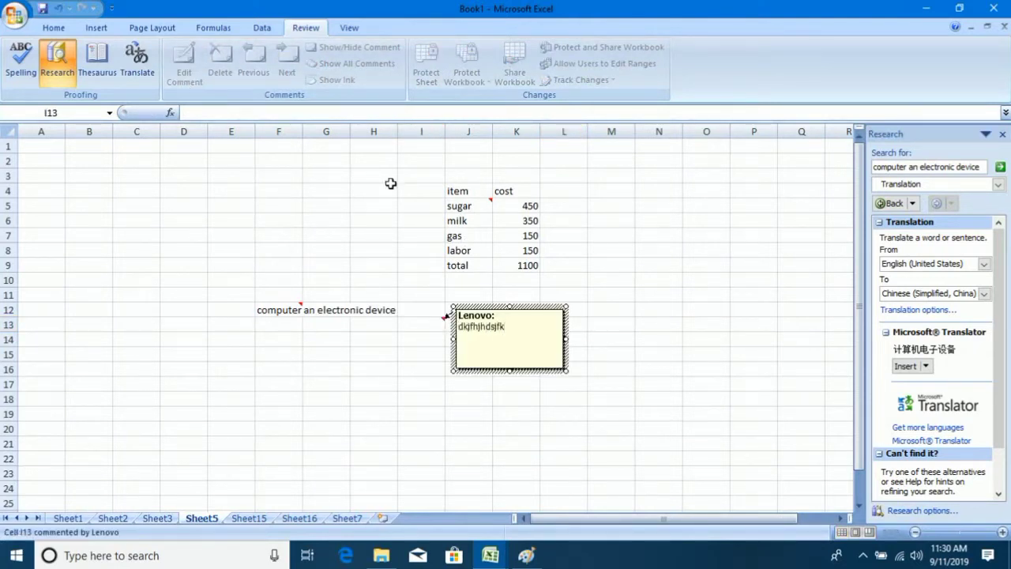
click(646, 269)
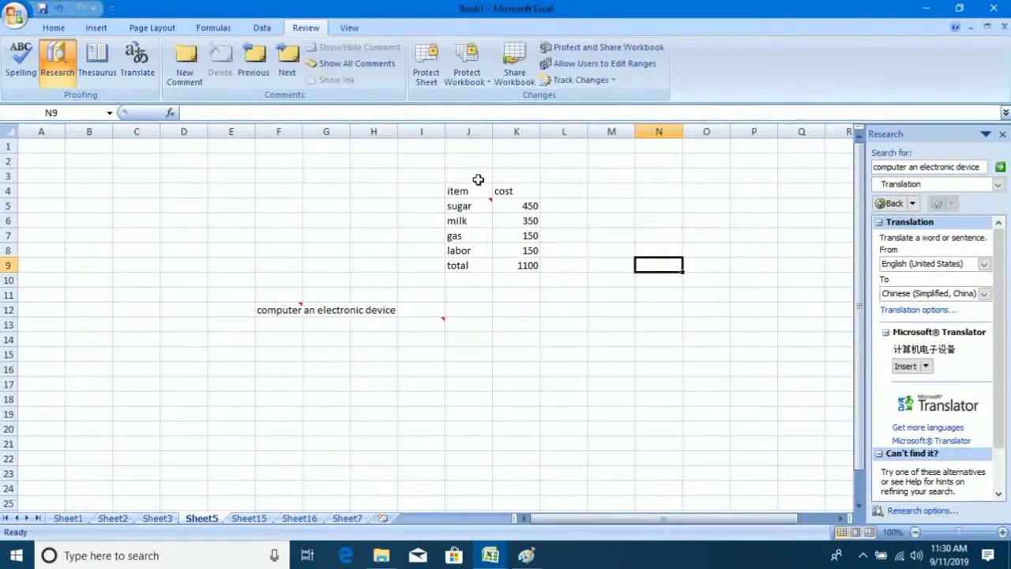
click(199, 65)
text(nkjkgjknksf,sfksg)
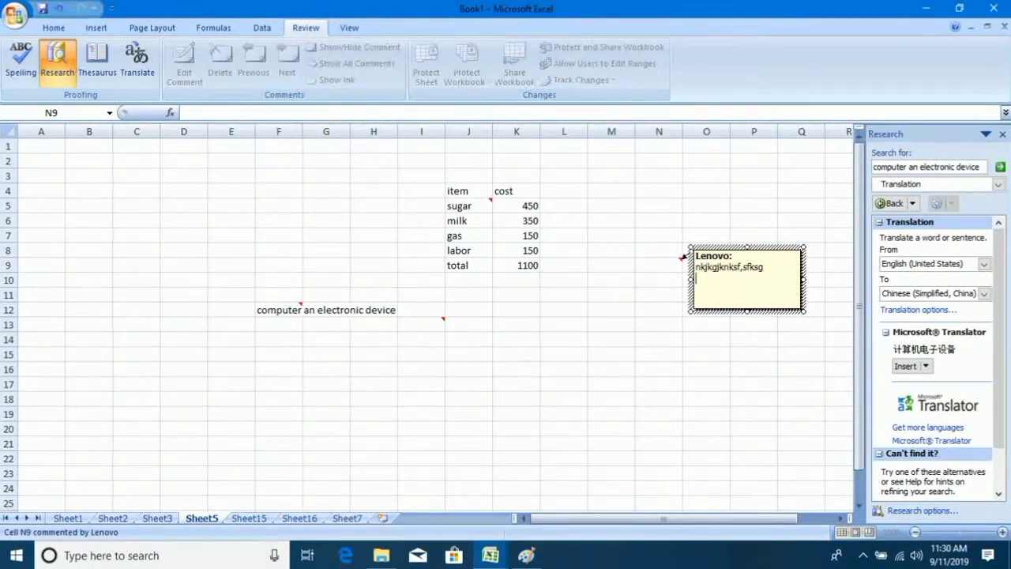
click(516, 354)
click(1002, 134)
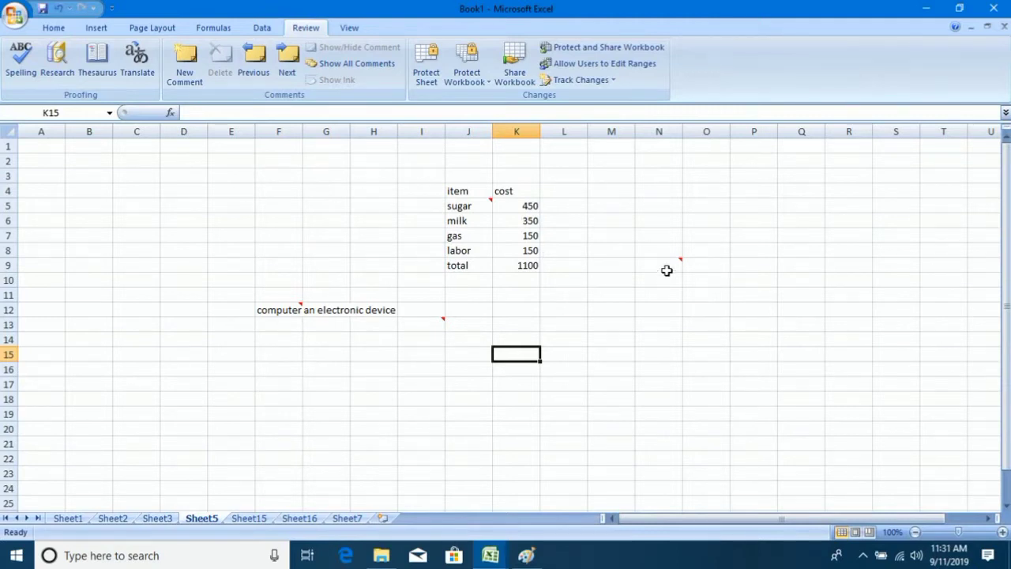
mouse_move(678, 267)
click(1005, 277)
drag(1004, 277, 1006, 269)
click(1006, 282)
click(480, 204)
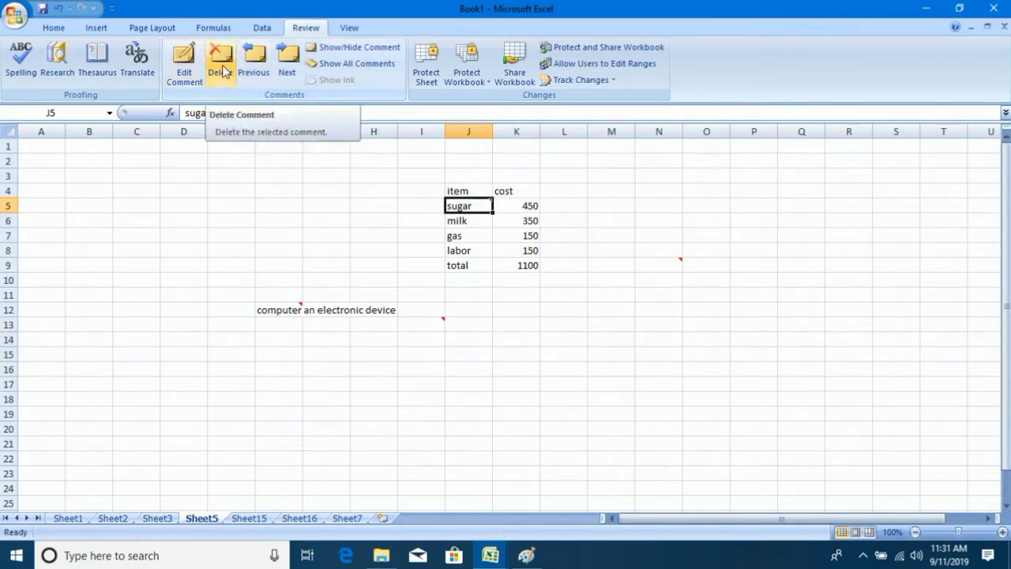
click(288, 70)
click(288, 70)
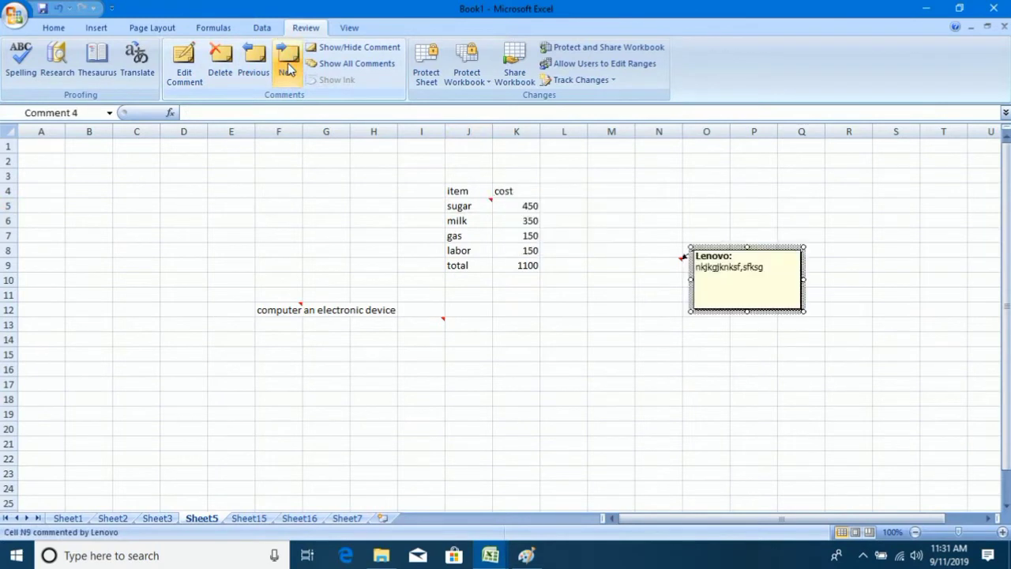
click(288, 69)
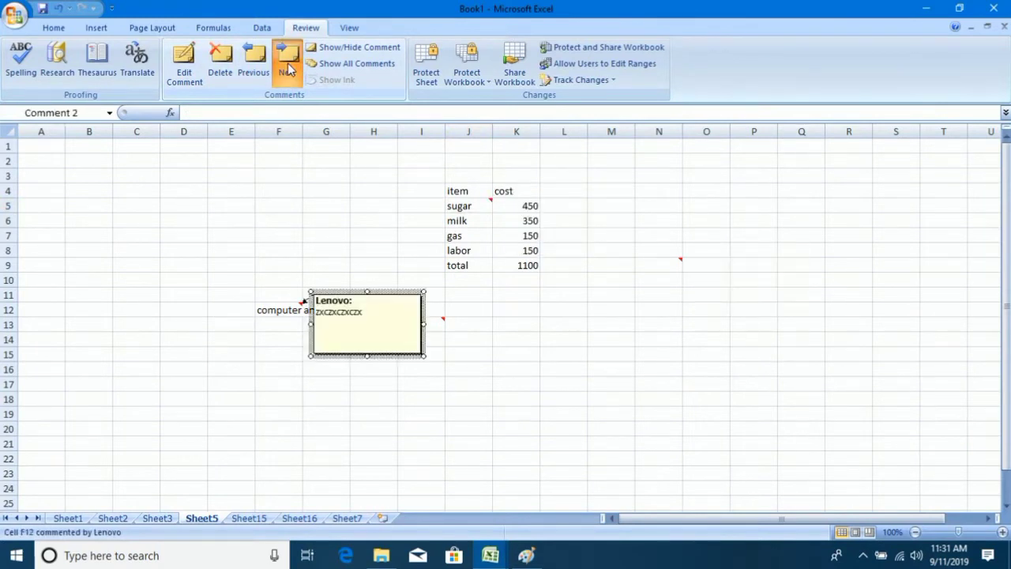
click(288, 70)
click(254, 67)
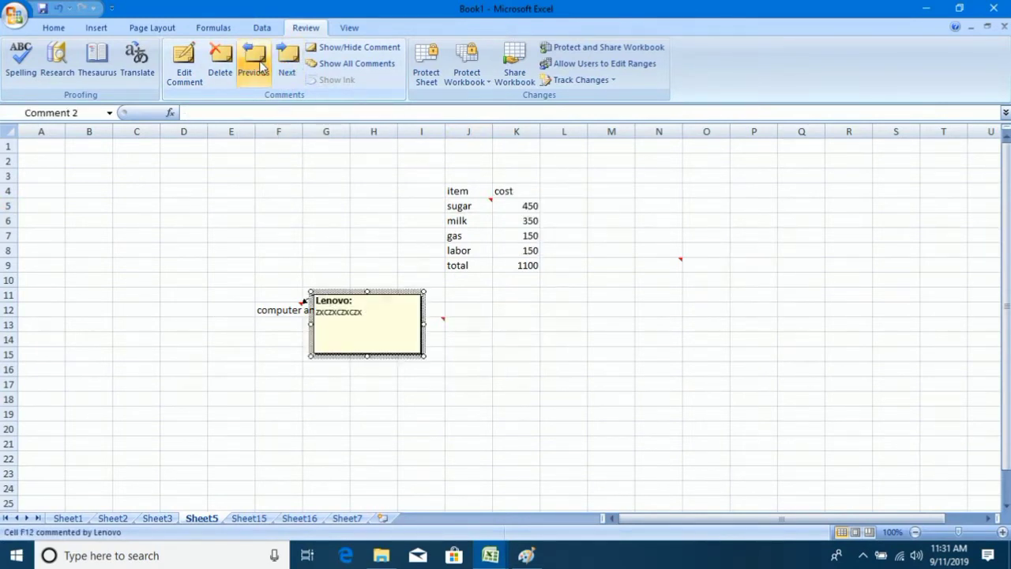
click(261, 66)
click(261, 66)
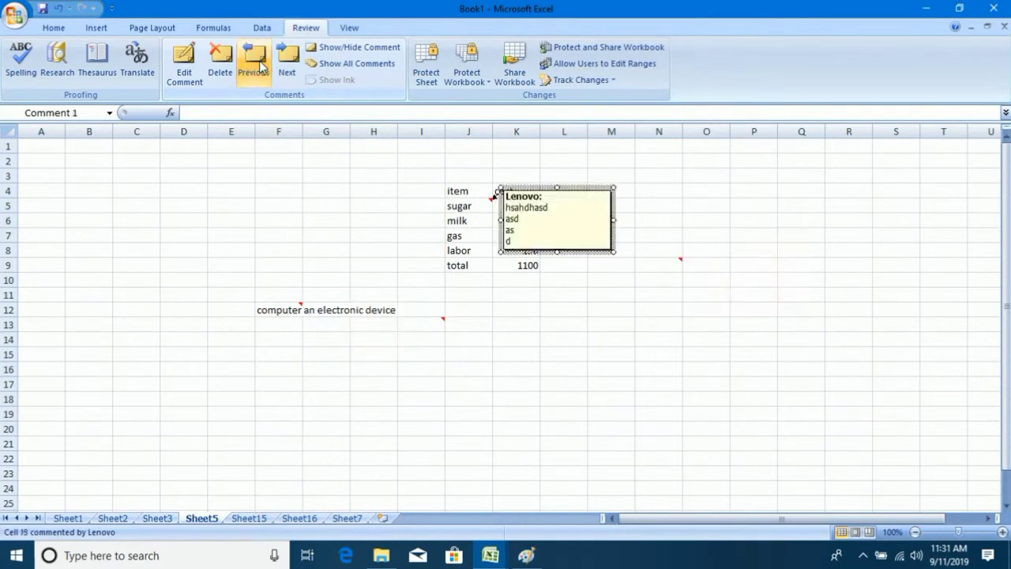
click(261, 66)
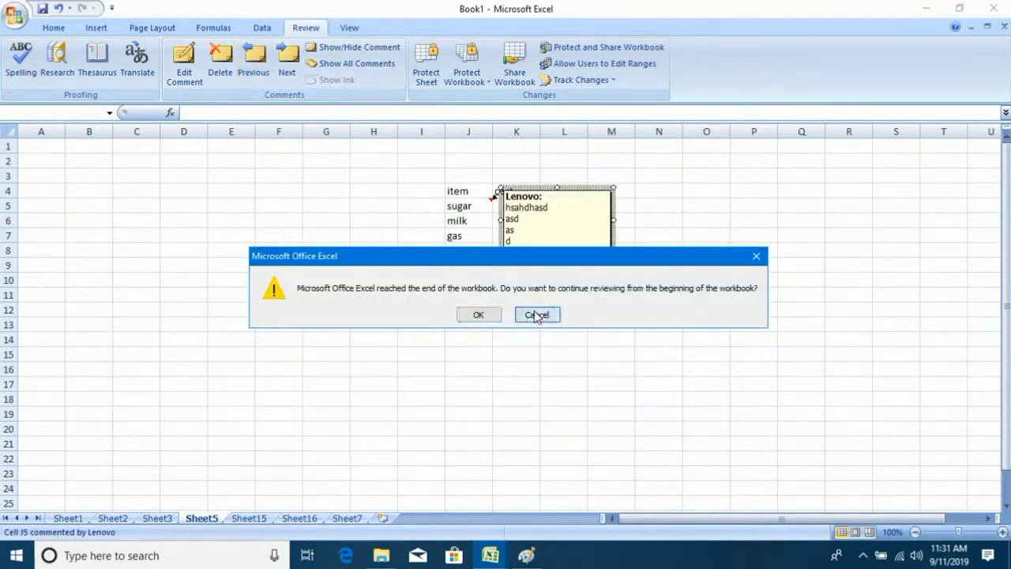
click(537, 315)
click(594, 322)
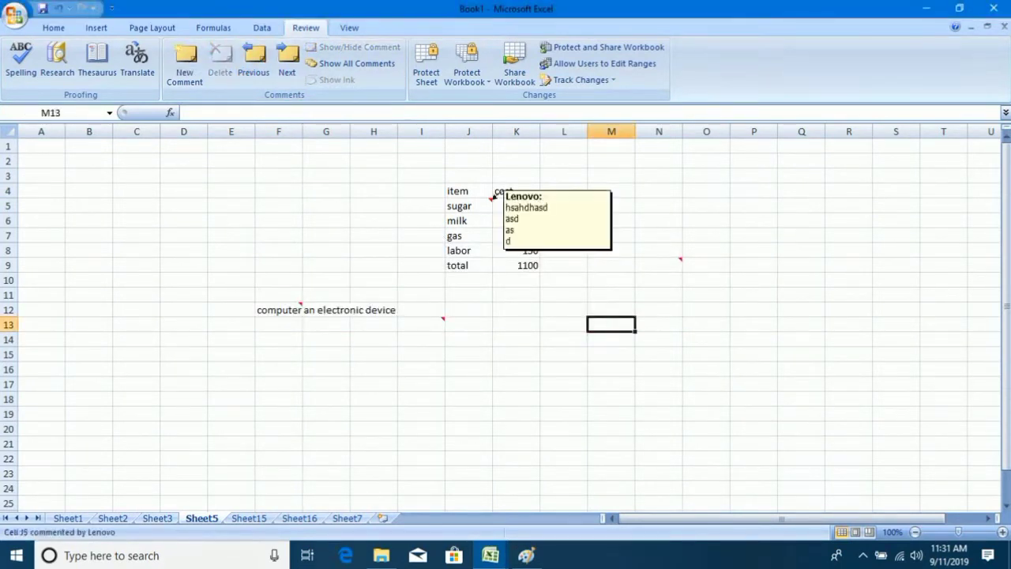
mouse_move(479, 215)
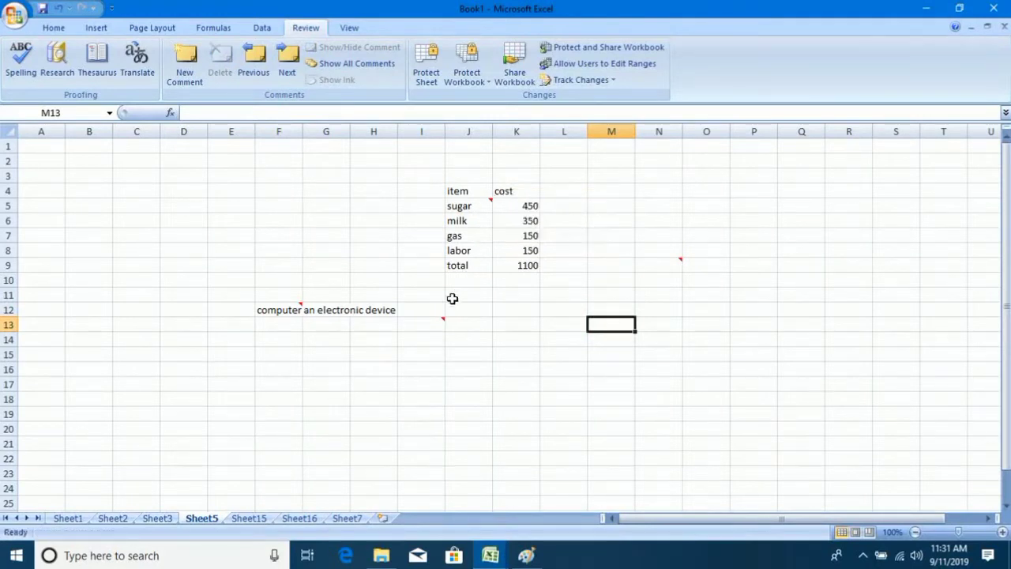
click(518, 300)
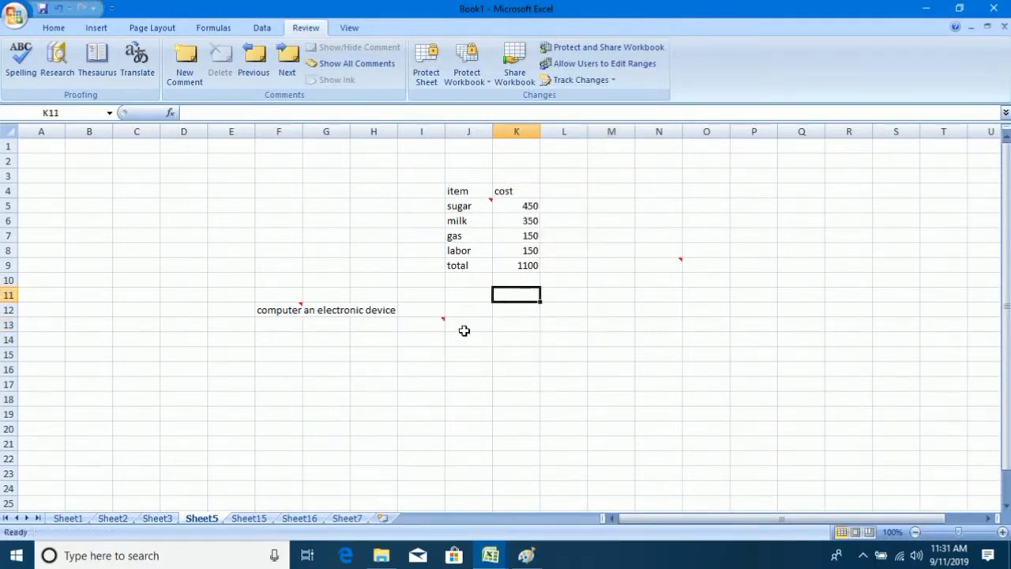
Show all comments, then hide the ones on J5, I13 and F12.
mouse_move(447, 333)
click(366, 68)
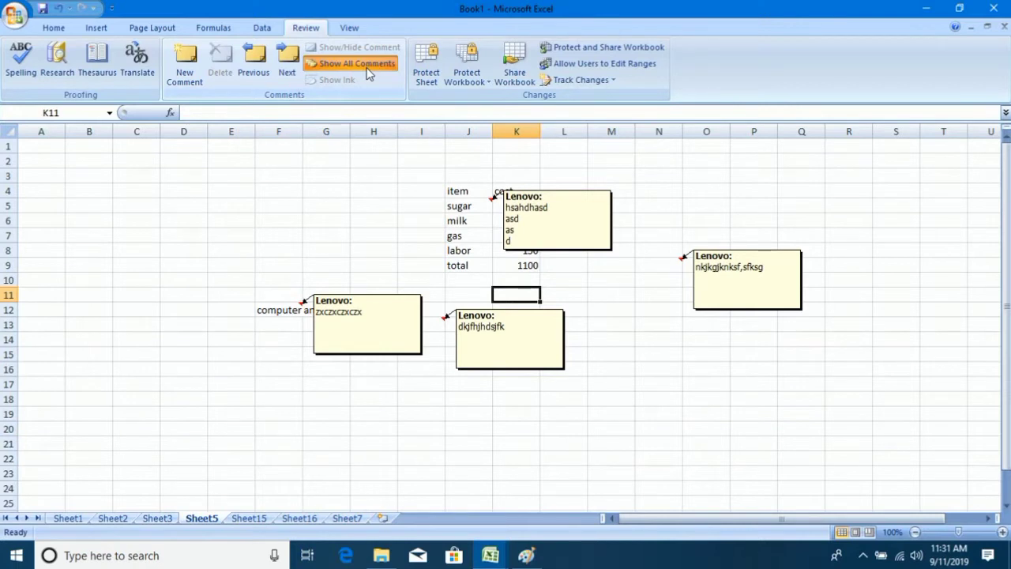
click(397, 193)
click(446, 207)
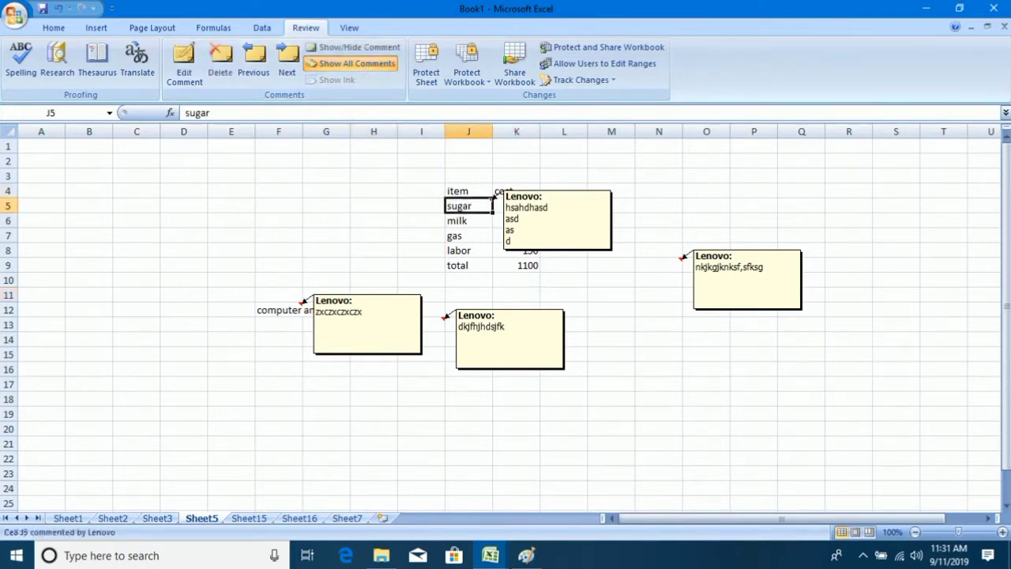
click(361, 48)
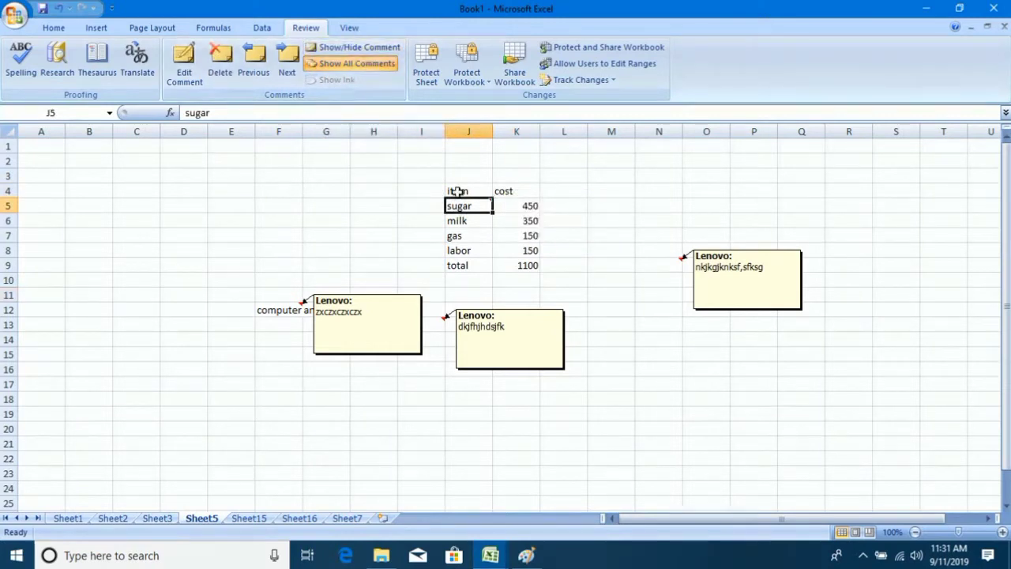
click(450, 328)
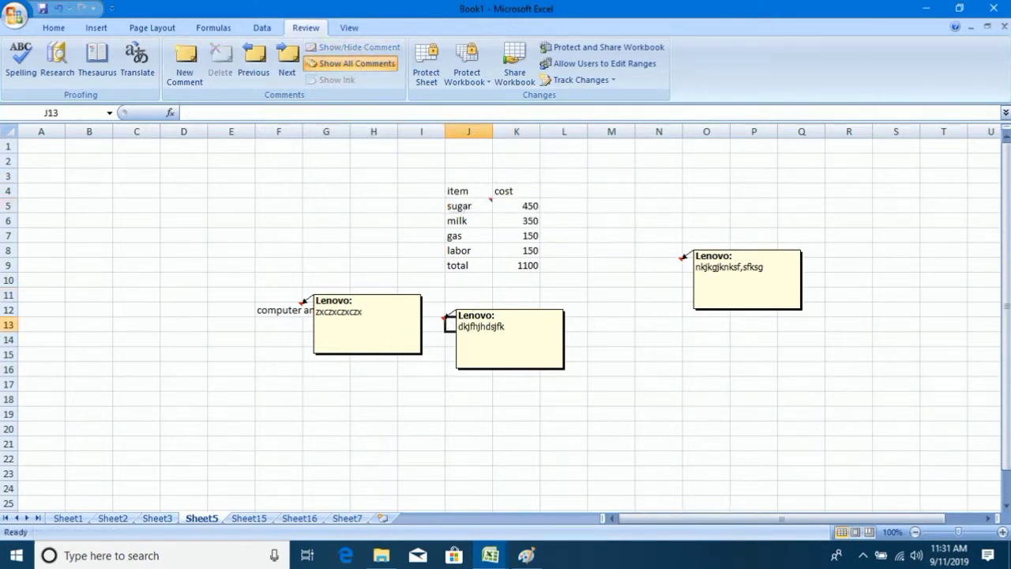
click(431, 330)
click(363, 49)
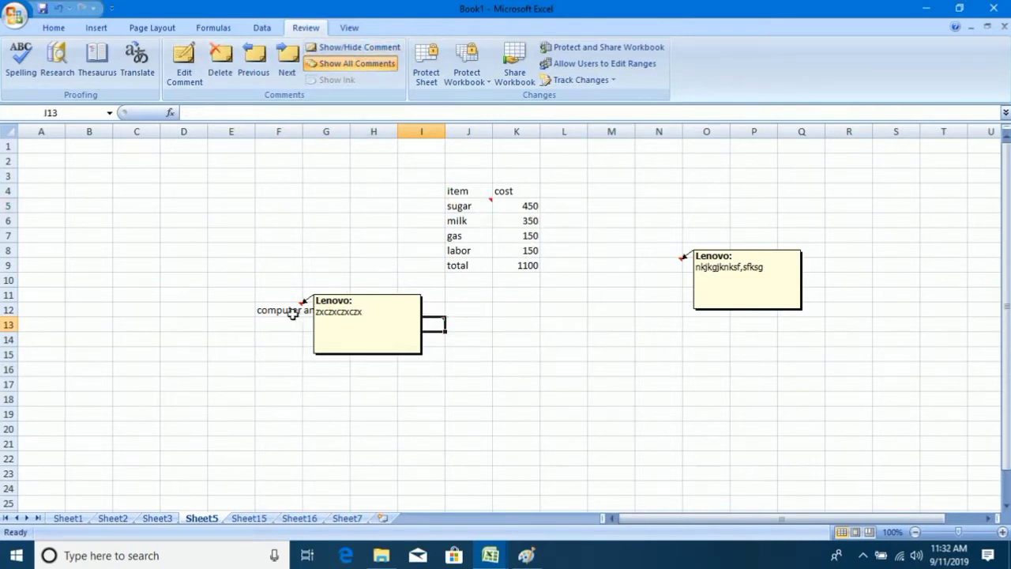
click(292, 313)
click(371, 50)
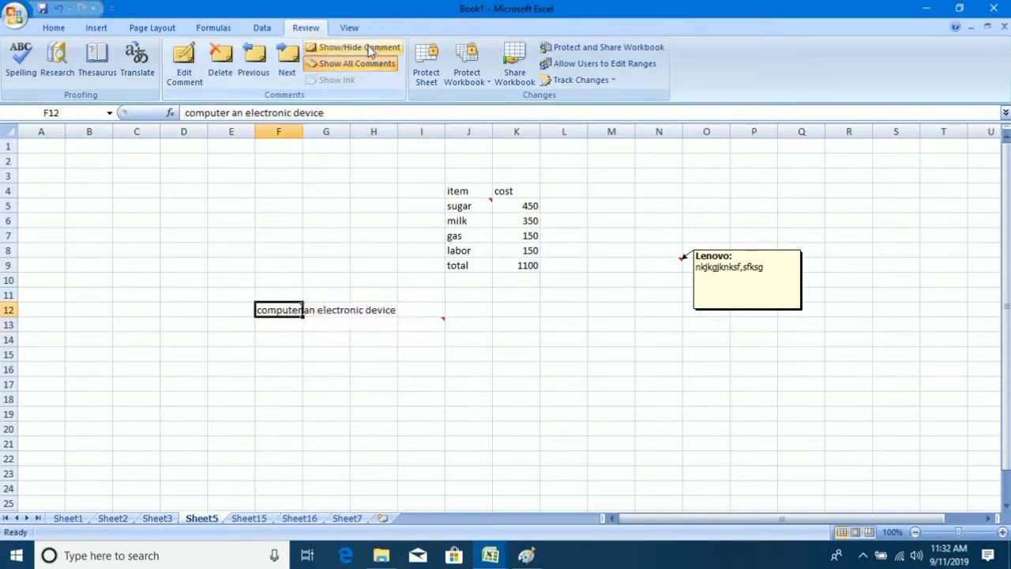
Delete the comments on the sugar cell J5 and on N9.
click(483, 205)
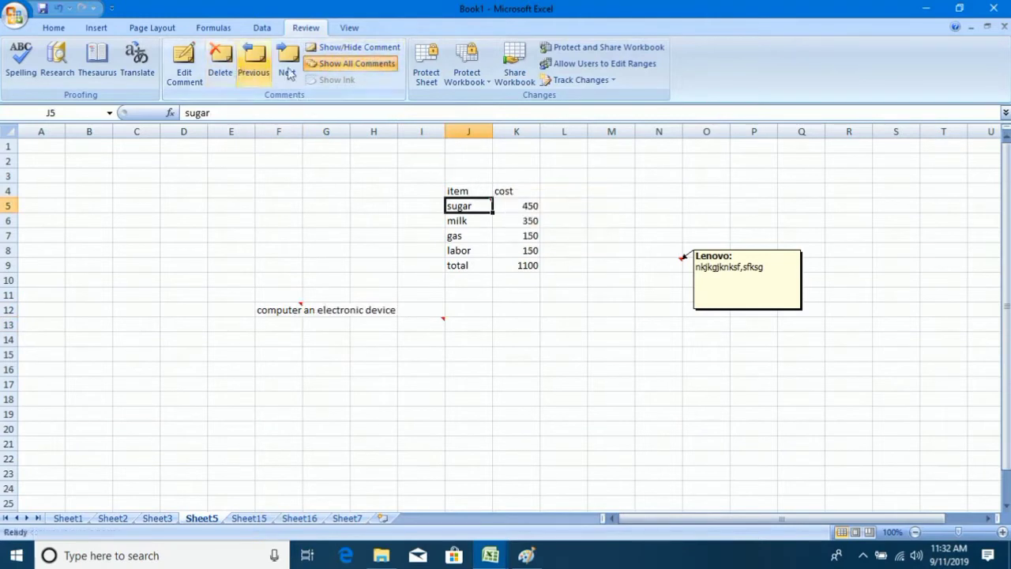
click(220, 71)
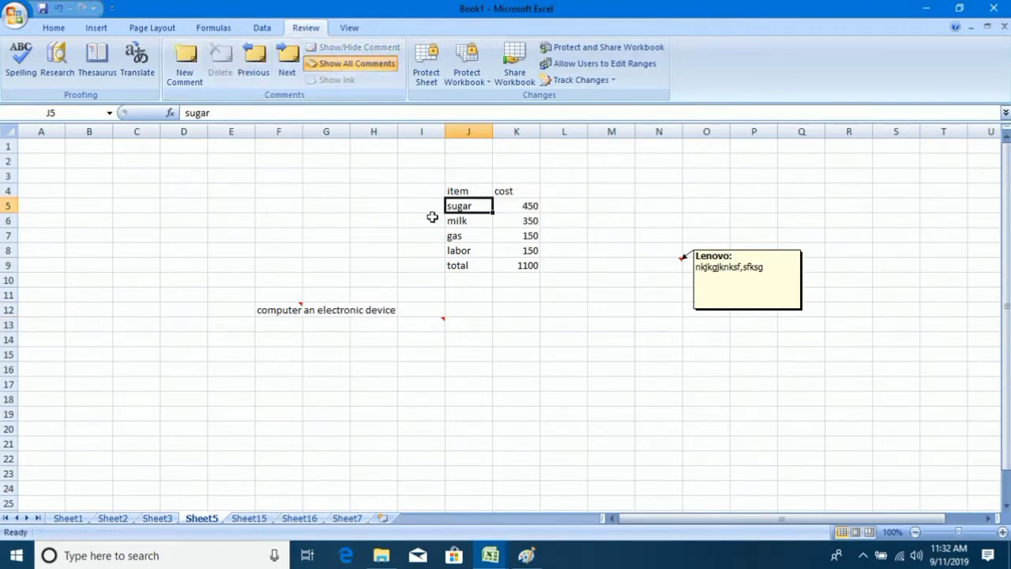
click(456, 236)
click(672, 278)
click(671, 265)
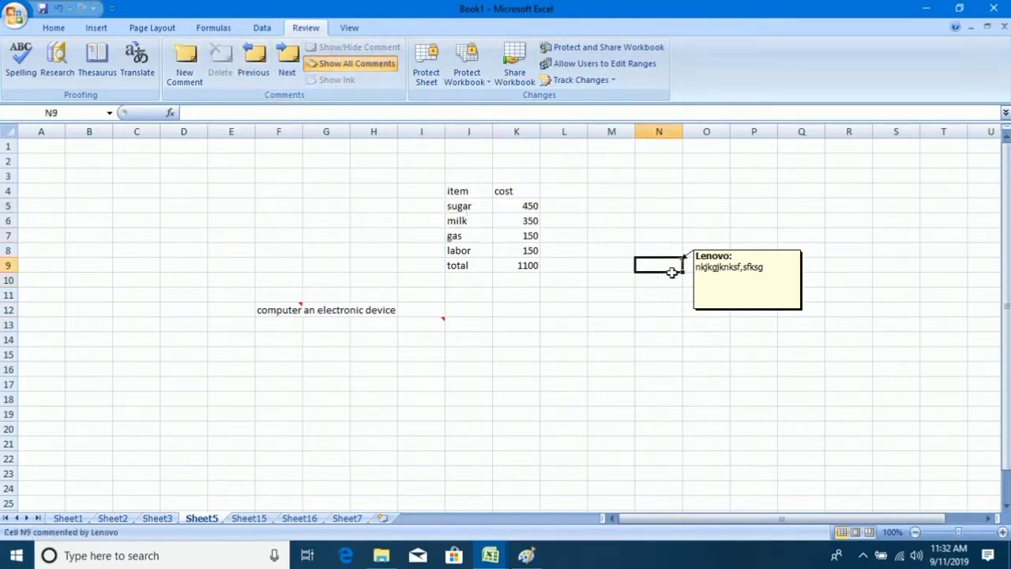
click(222, 62)
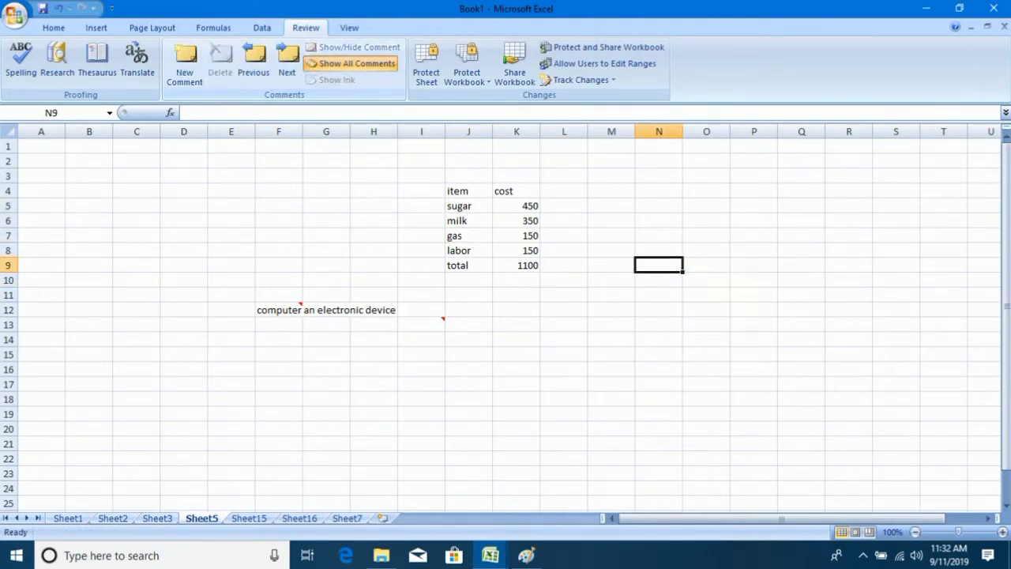
Append extra lines of text to the existing comment on I13.
click(424, 324)
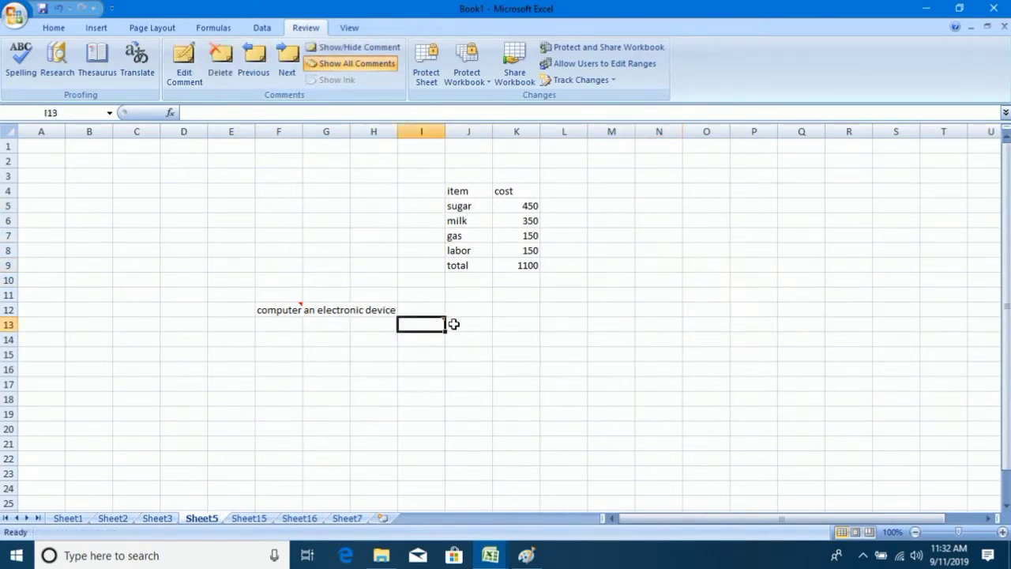
click(190, 69)
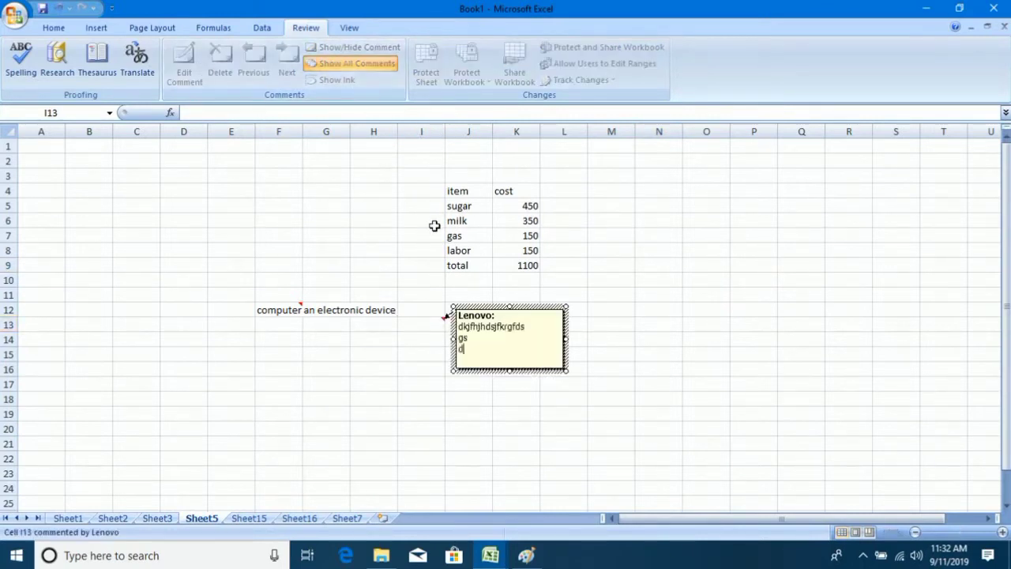
click(376, 251)
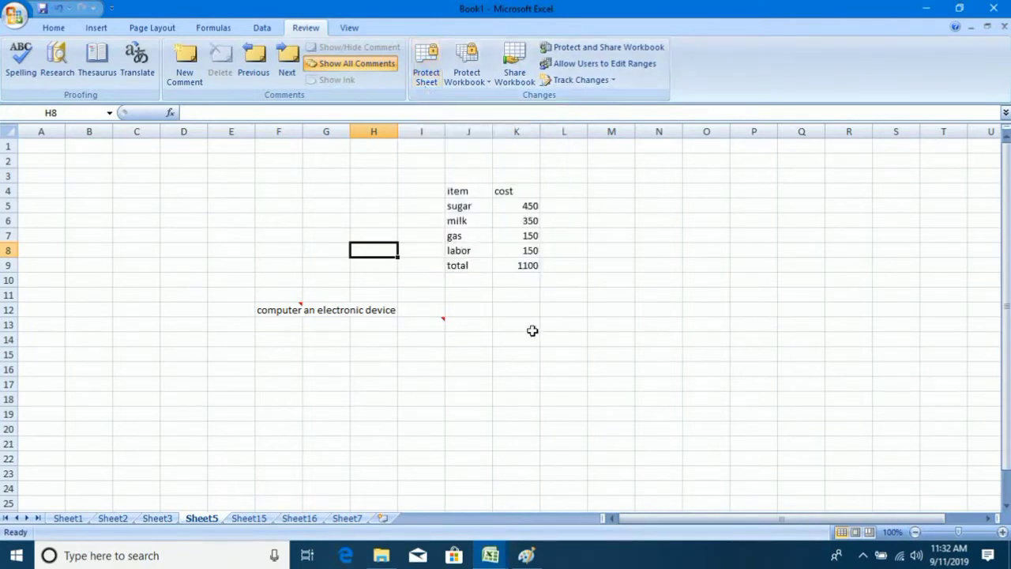
click(532, 330)
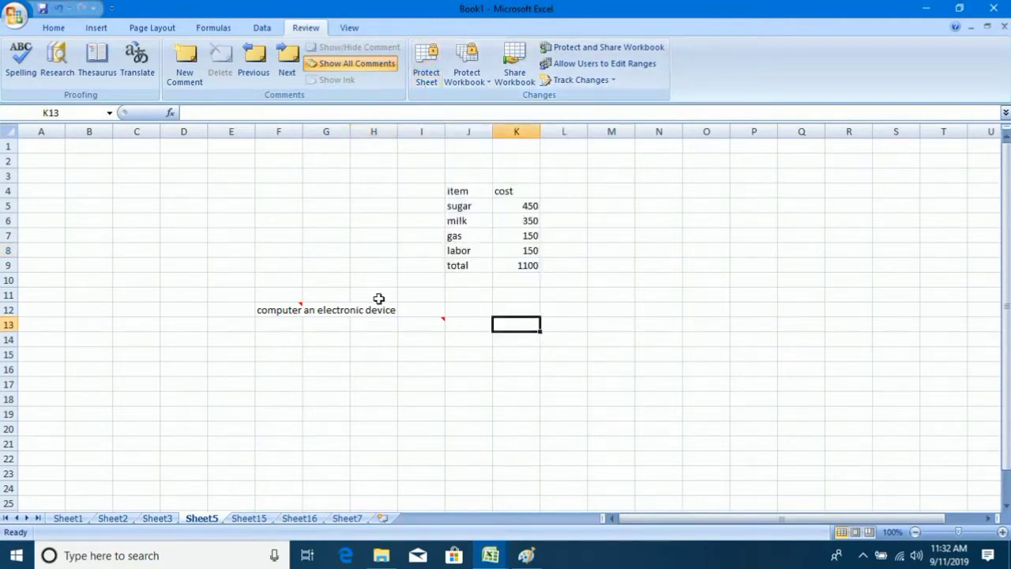
drag(246, 214, 553, 379)
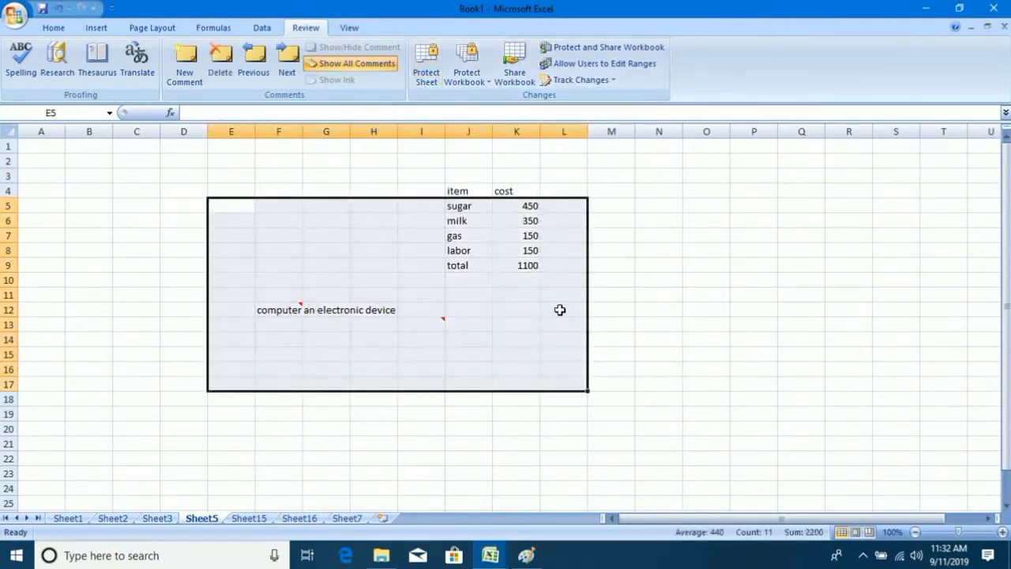
click(591, 297)
mouse_move(425, 326)
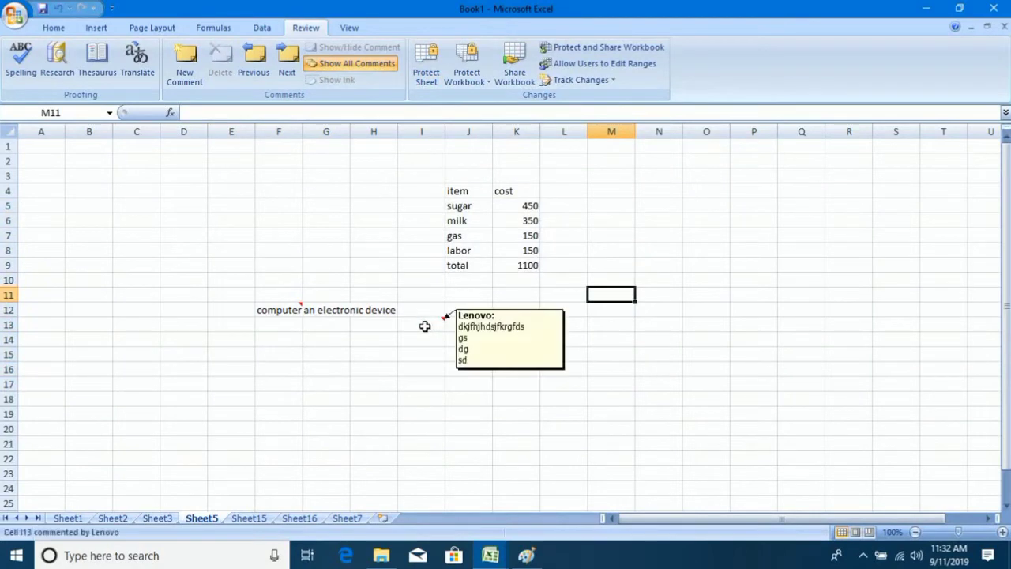
Allow users to delete rows, sort, AutoFilter, use PivotTables, and edit objects and scenarios.
click(431, 83)
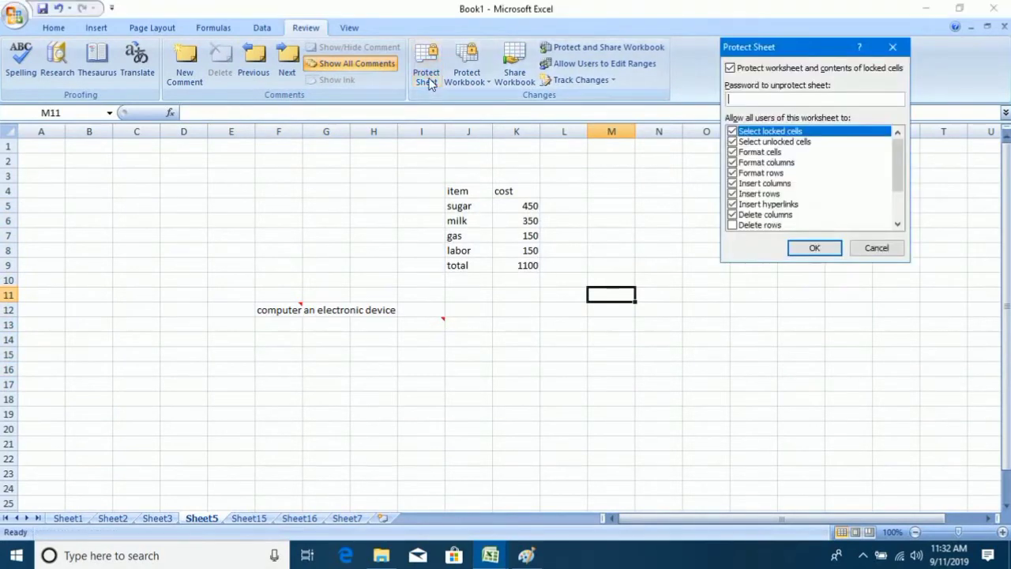
click(740, 229)
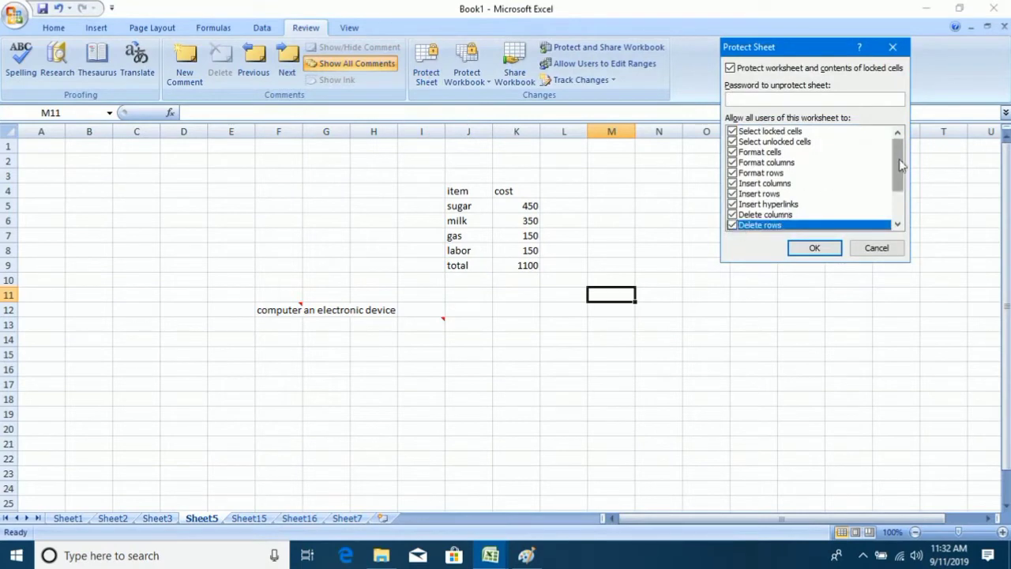
drag(899, 172, 901, 199)
click(733, 184)
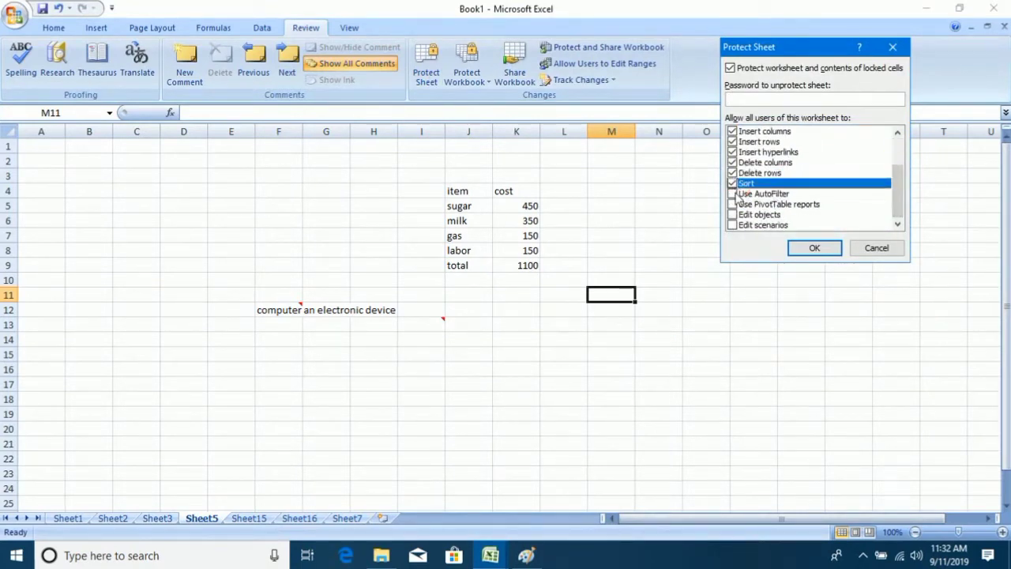
click(733, 193)
click(733, 204)
click(733, 214)
click(733, 225)
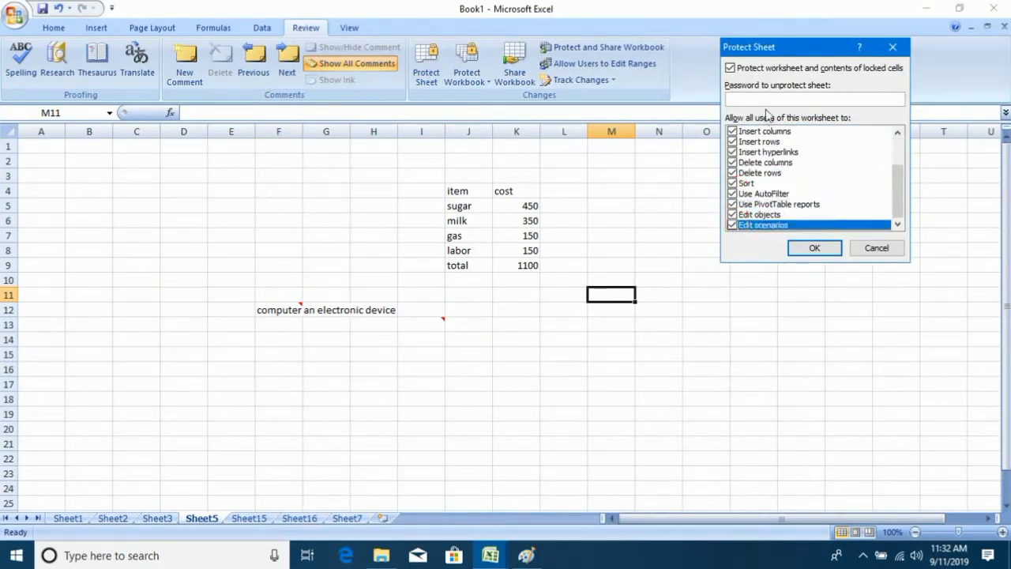
Enter and confirm the sheet protection password.
click(729, 98)
text(123)
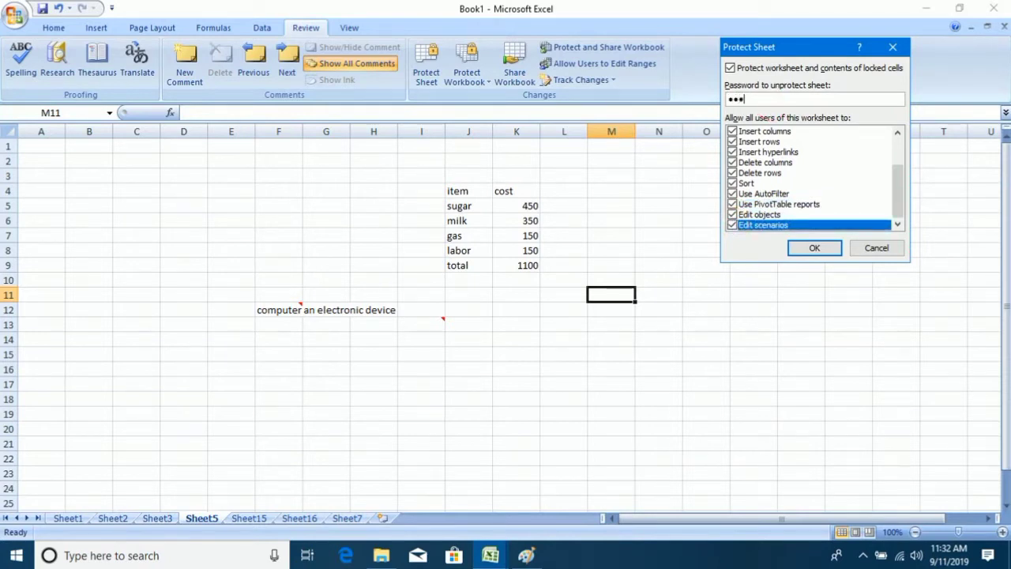
text(4)
click(813, 249)
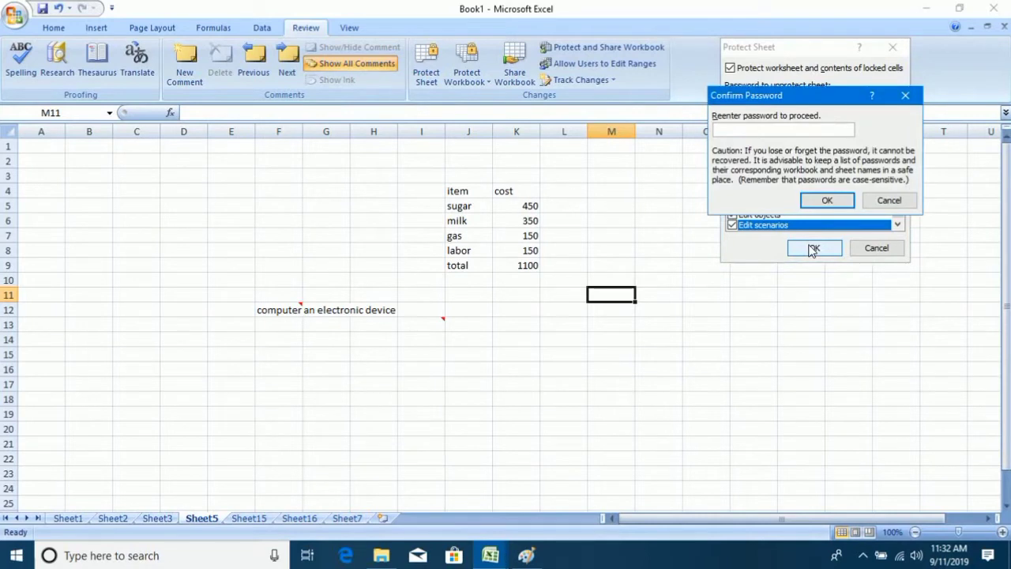
text(1234)
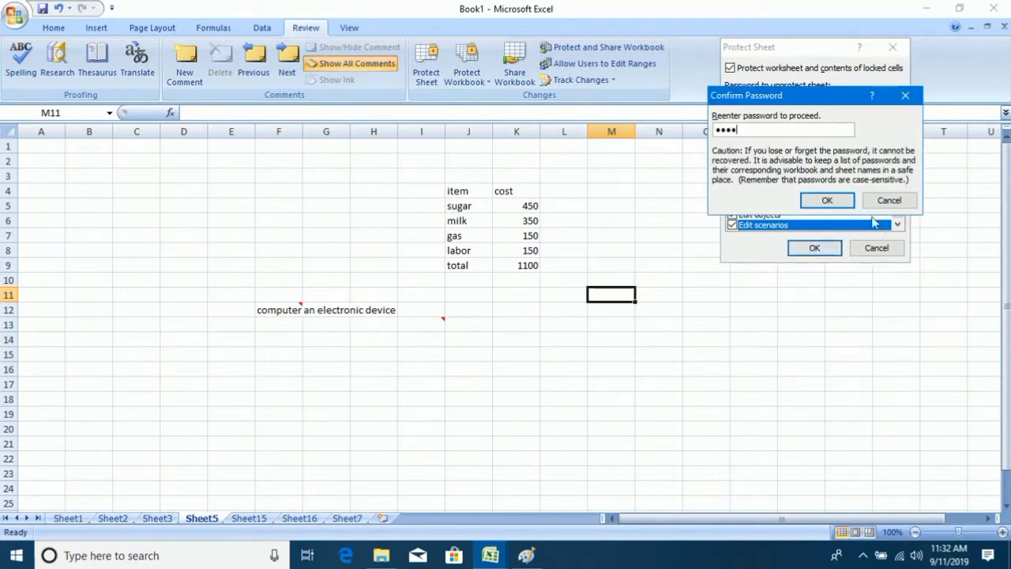
click(827, 201)
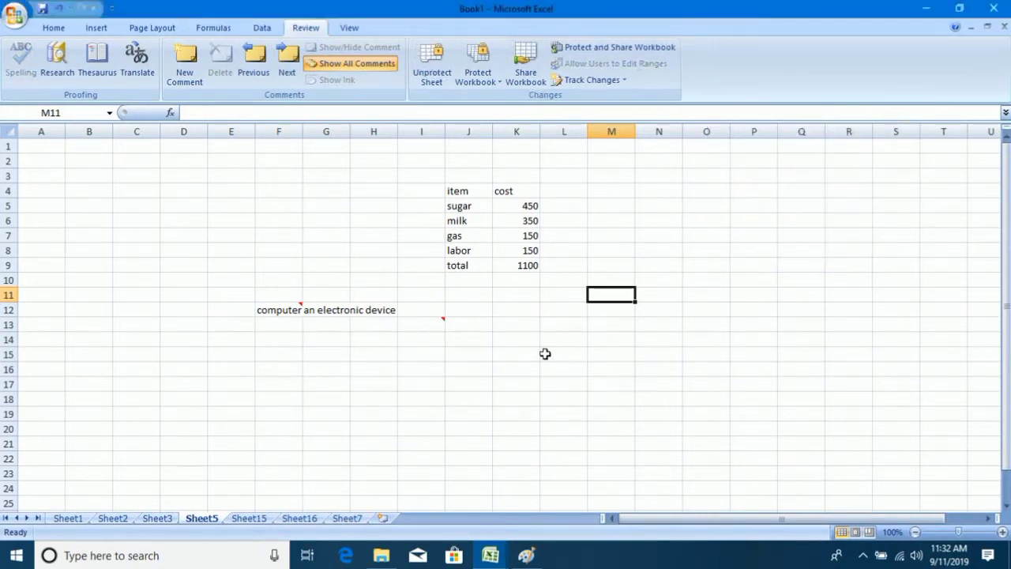
click(539, 355)
double_click(543, 357)
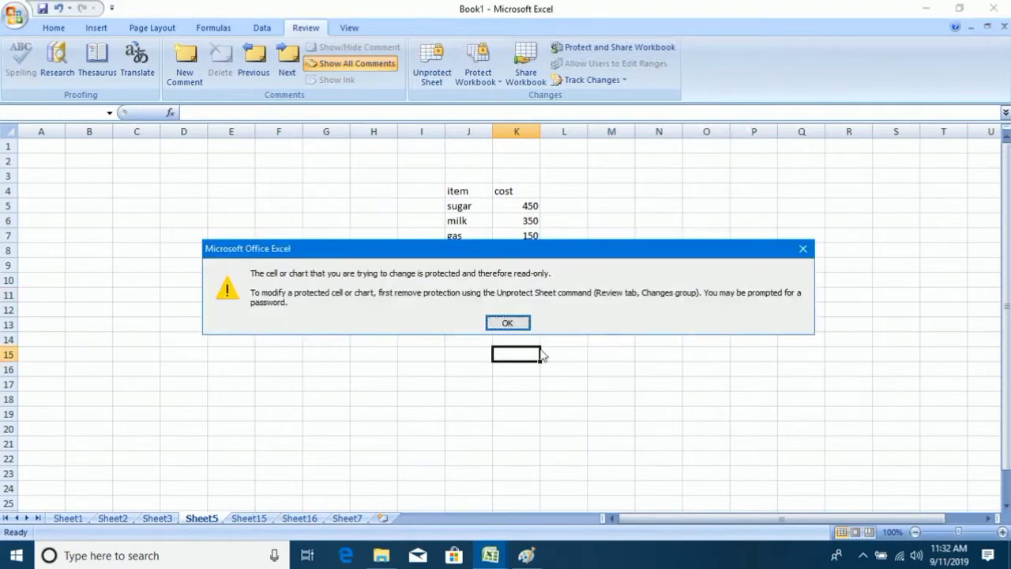
click(507, 323)
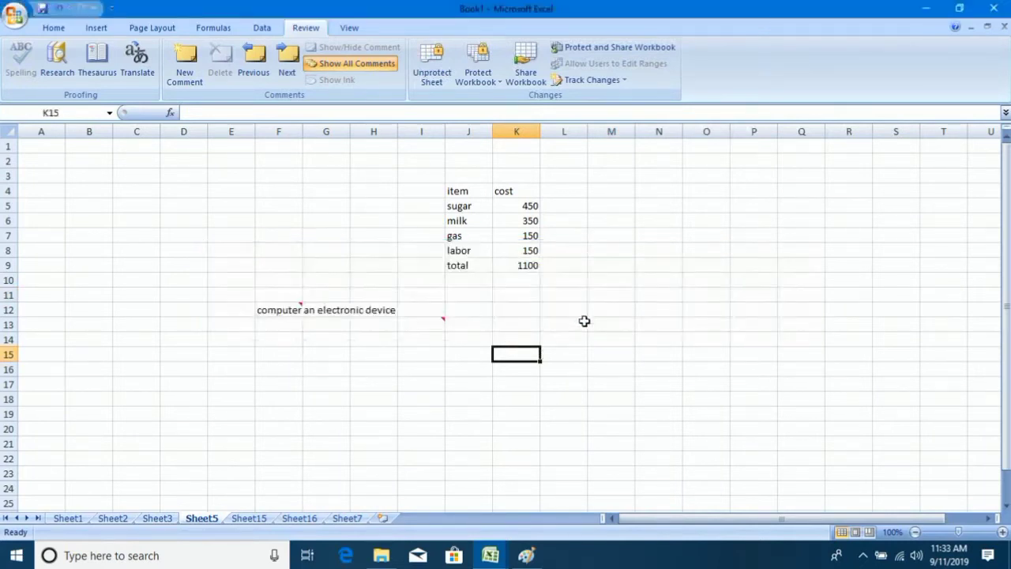
click(594, 300)
double_click(594, 300)
click(515, 321)
click(610, 261)
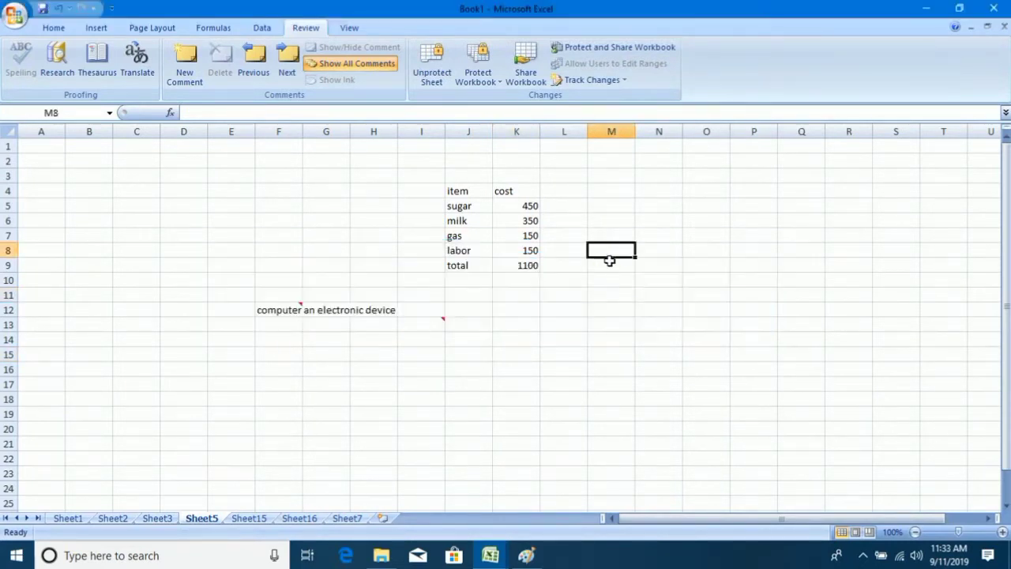
double_click(610, 261)
click(507, 323)
right_click(266, 311)
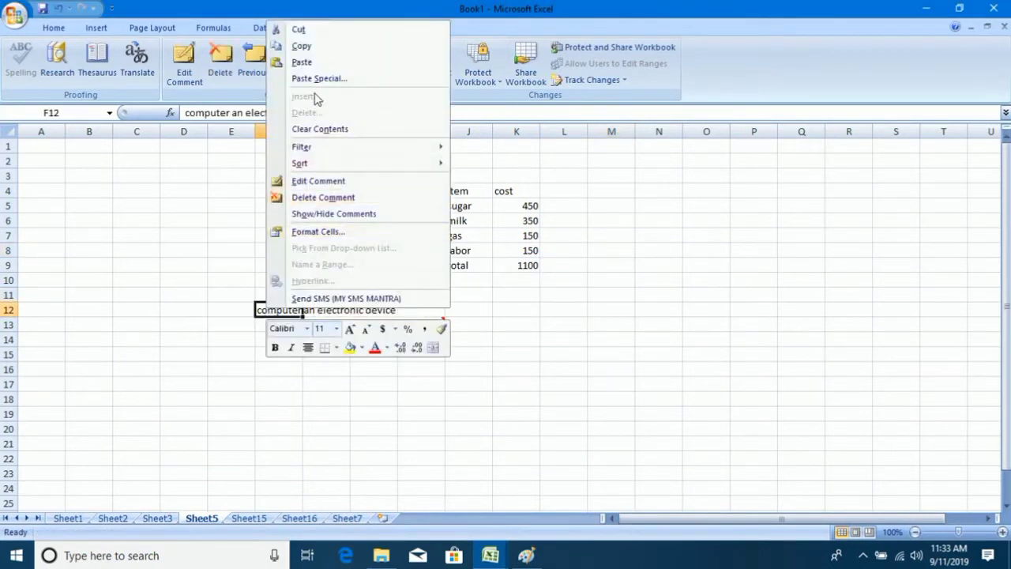
click(562, 282)
click(484, 194)
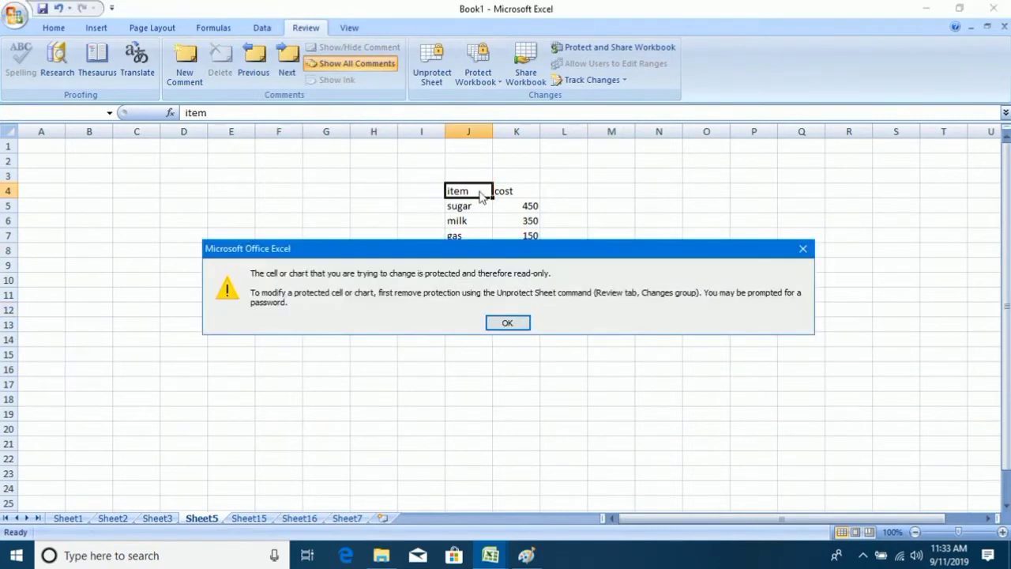
click(506, 321)
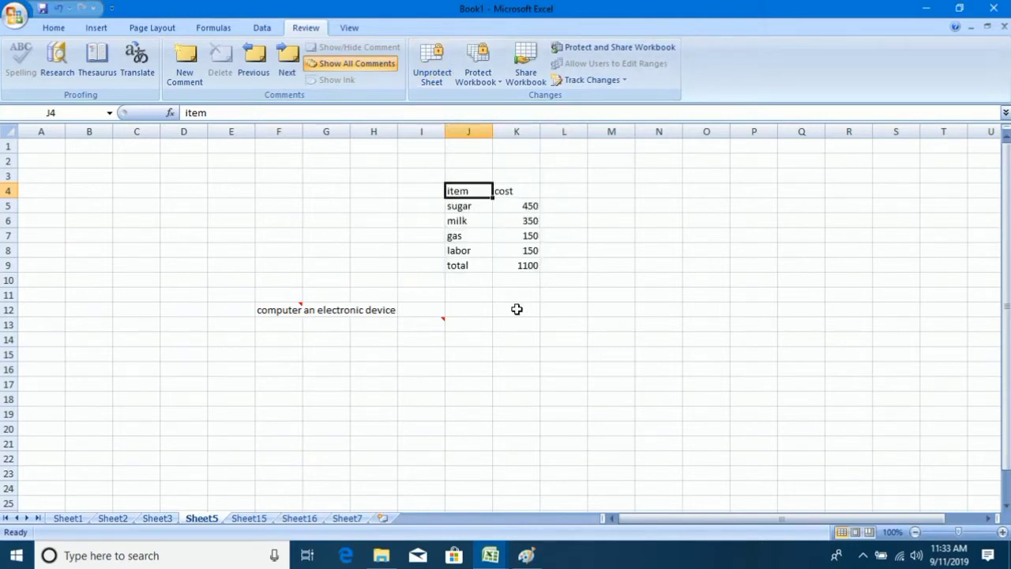
click(357, 387)
click(419, 369)
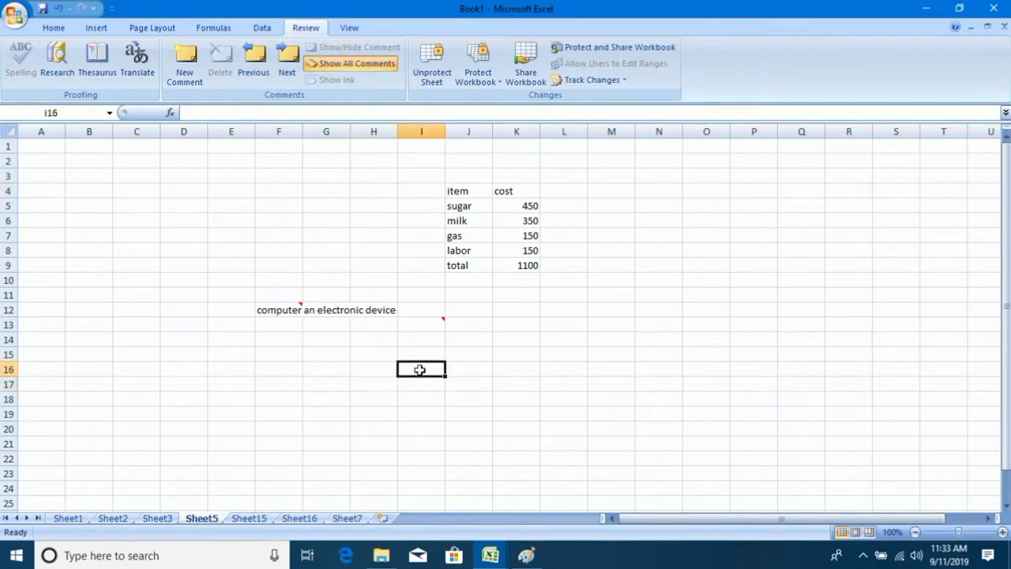
double_click(419, 370)
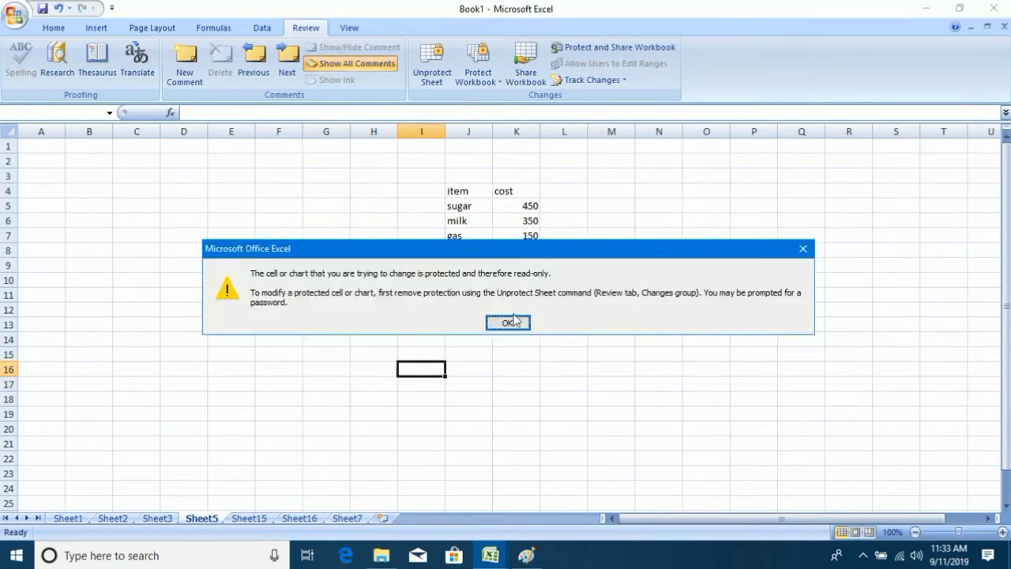
click(511, 322)
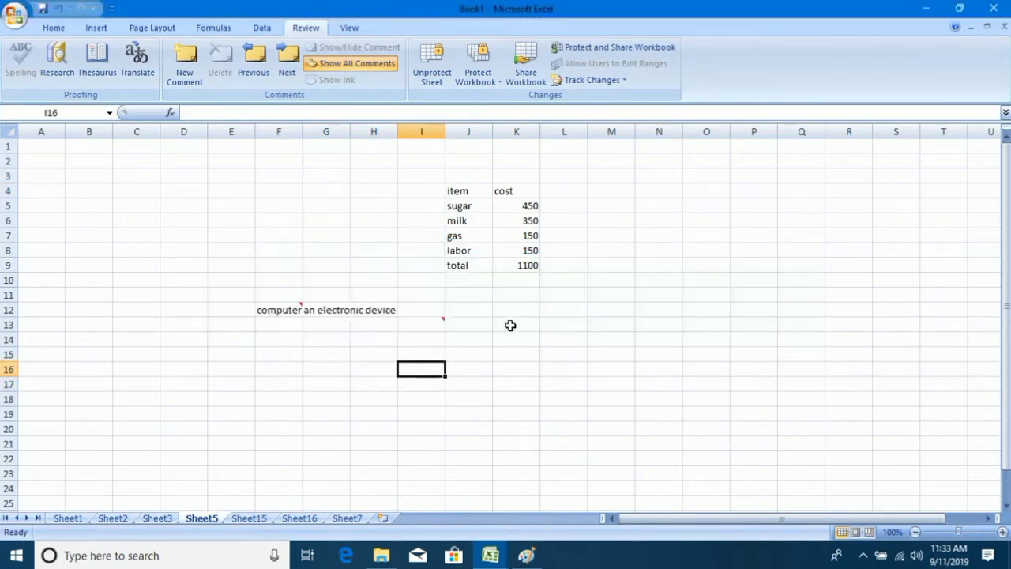
Permanently delete Sheet5 from the workbook.
right_click(207, 518)
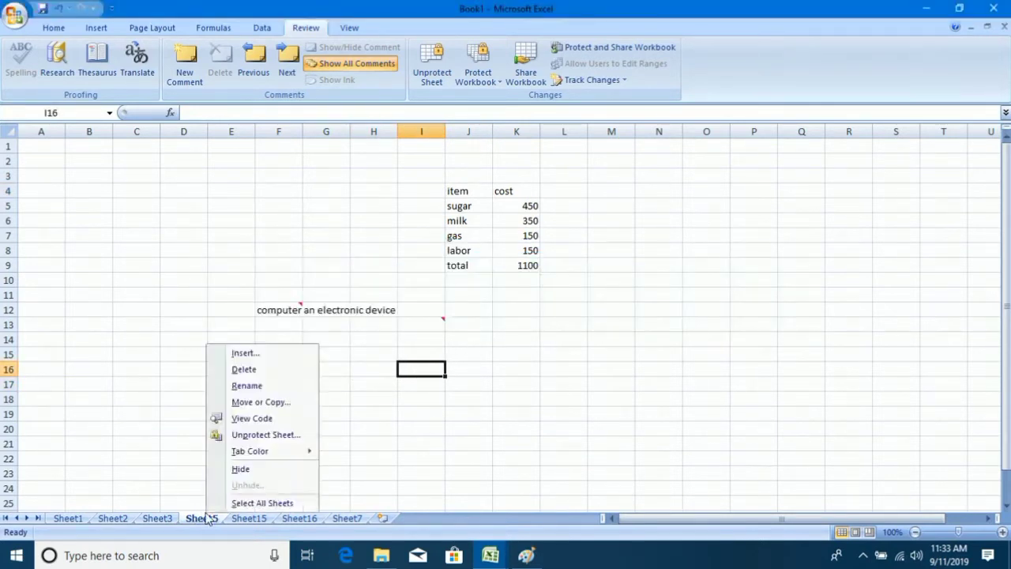
click(259, 371)
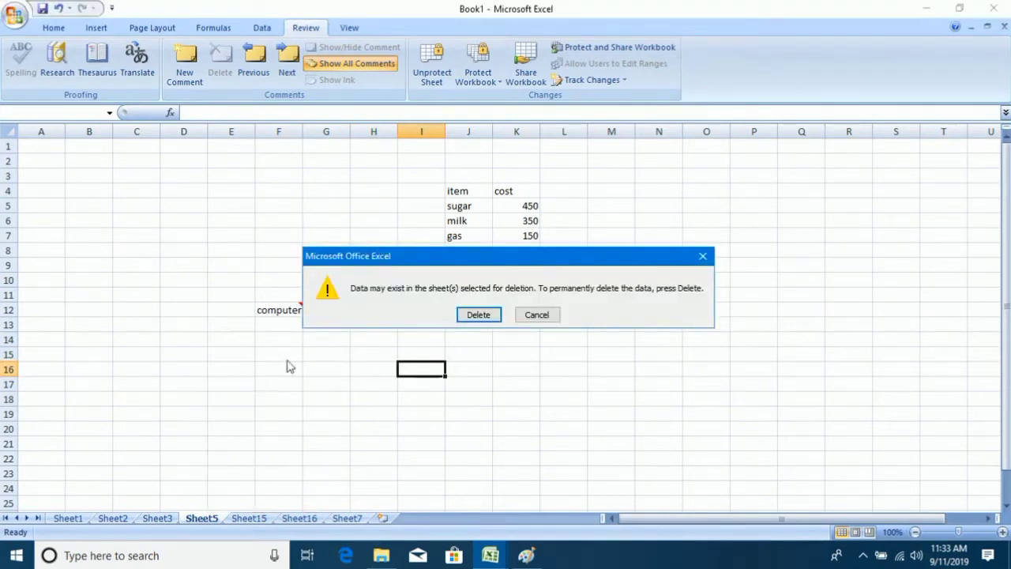
click(477, 314)
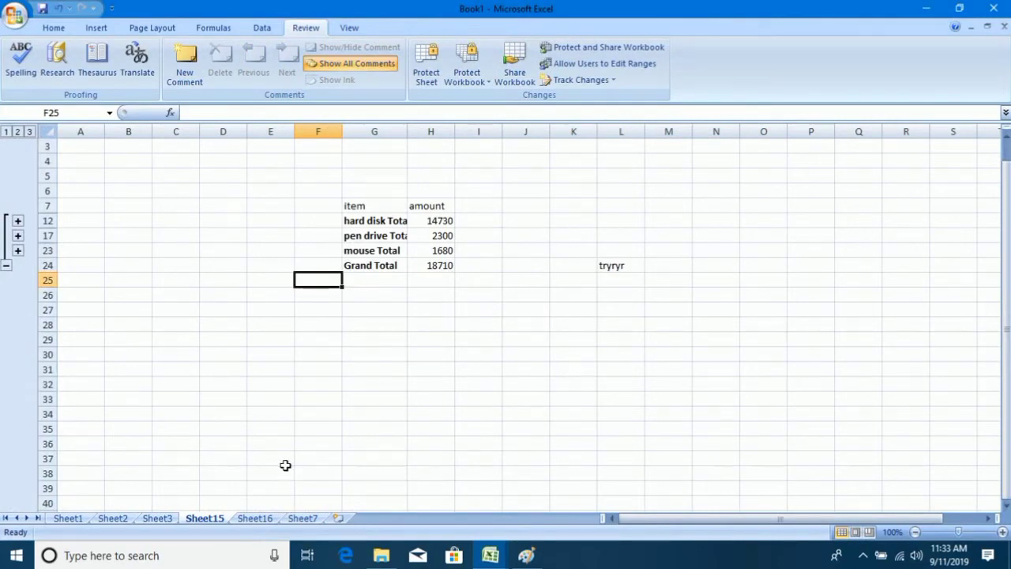
Browse Sheet16, Sheet15 and Sheet1, ending on Sheet3's student marks table.
click(254, 521)
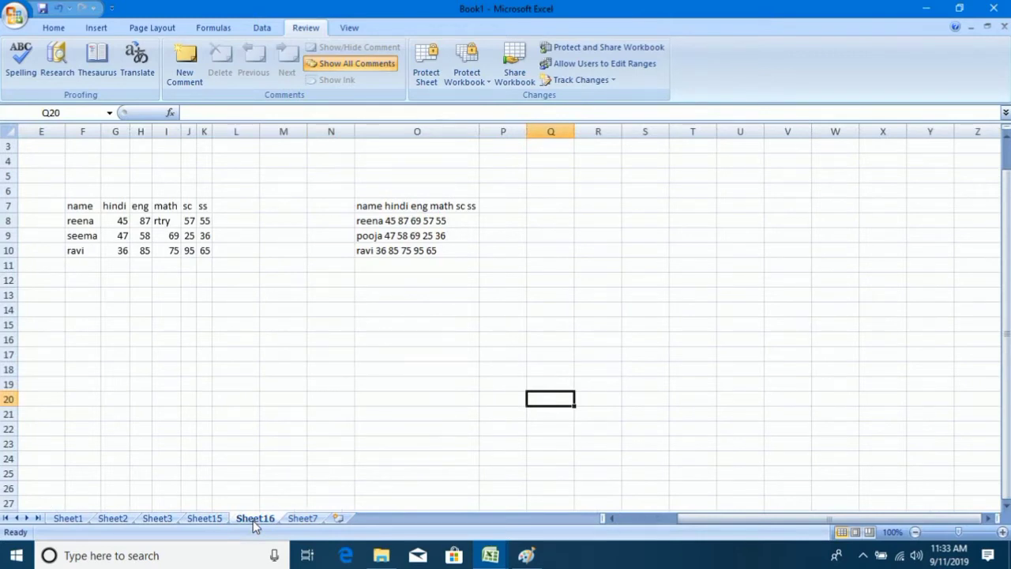
click(207, 515)
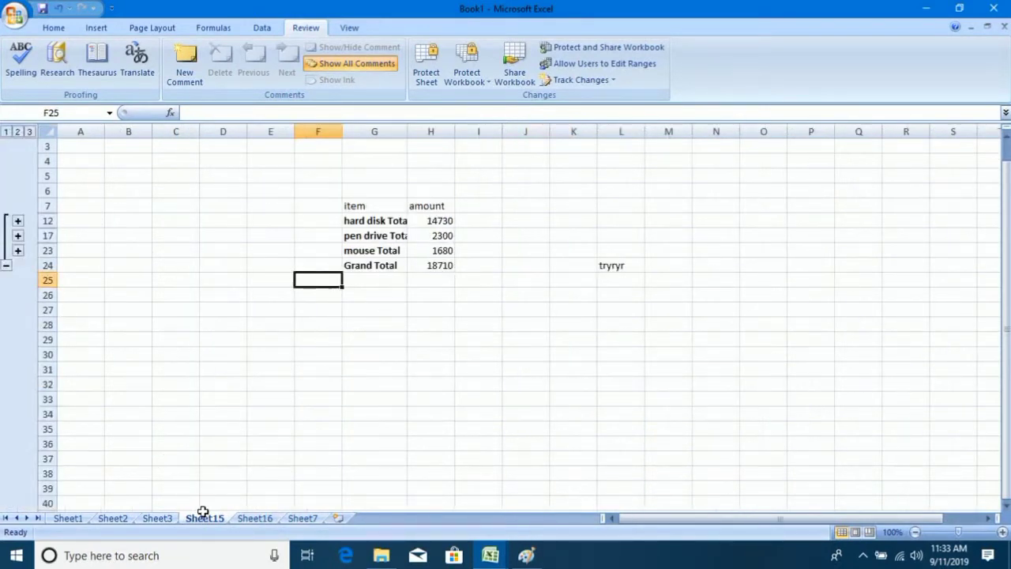
click(402, 371)
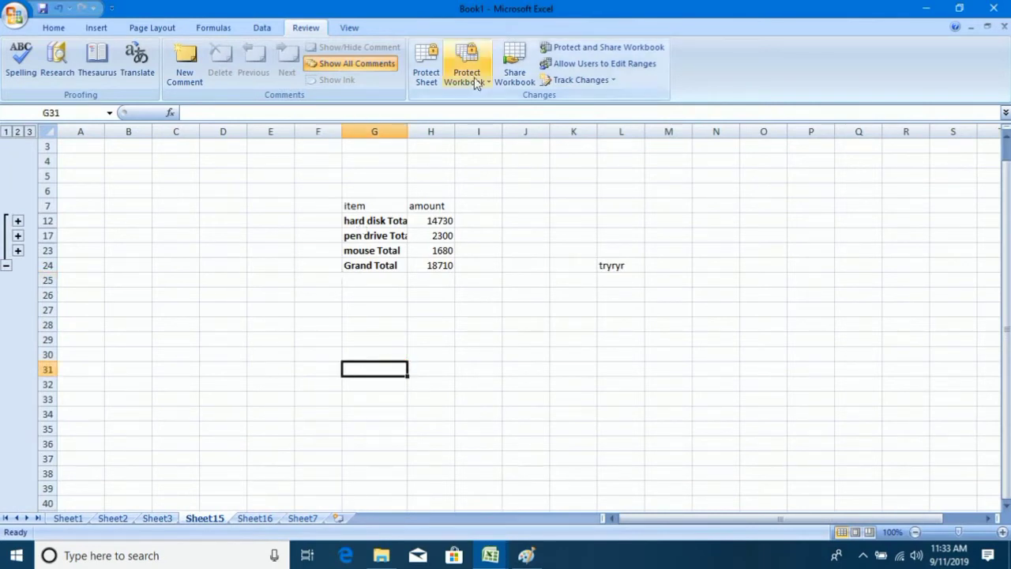
click(68, 519)
click(156, 519)
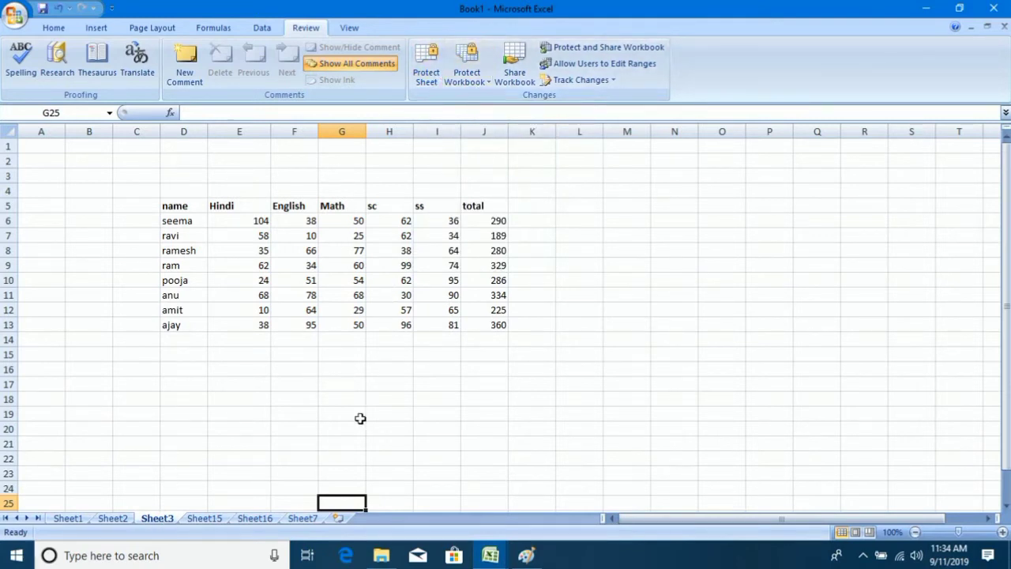
click(204, 518)
click(255, 518)
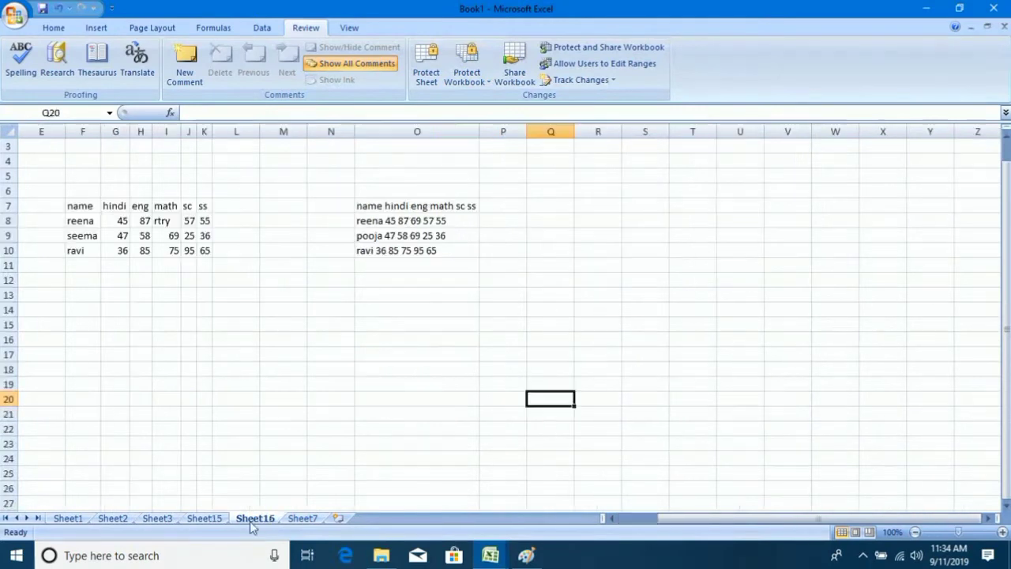
click(161, 520)
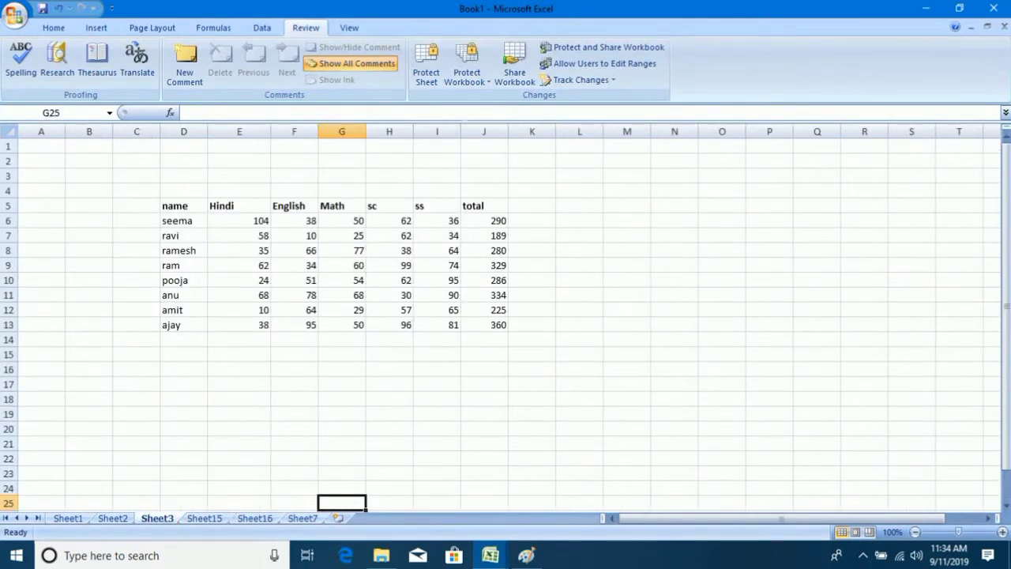
Lock the workbook's structure and windows (Windows ticked) with a password entered and confirmed.
click(469, 76)
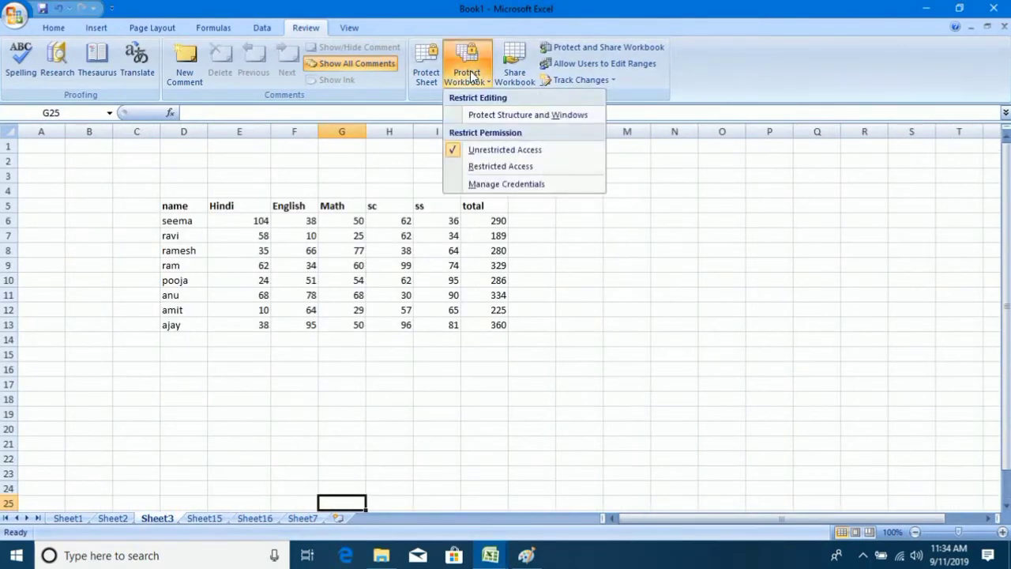
click(527, 115)
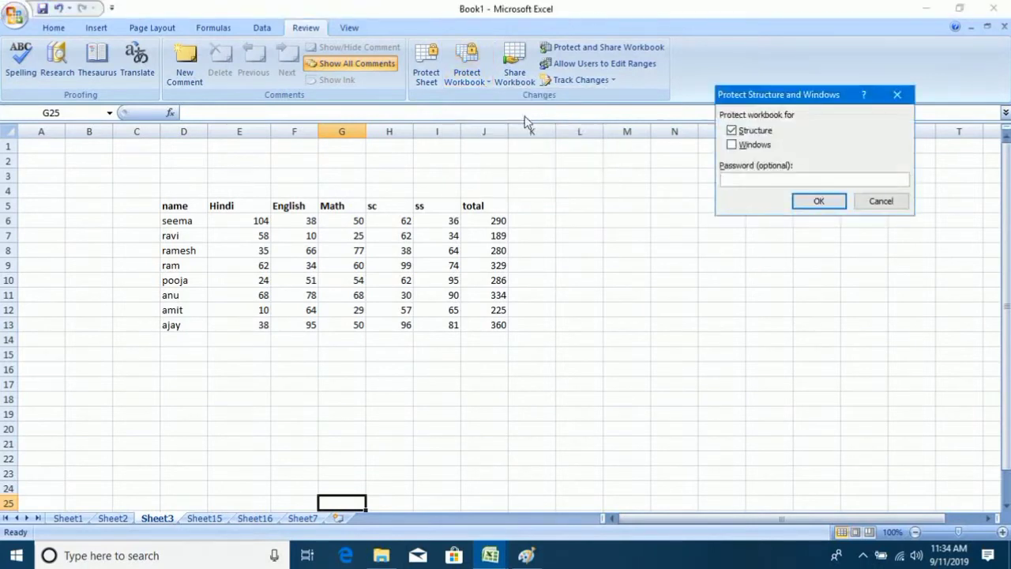
click(732, 145)
click(743, 179)
click(828, 204)
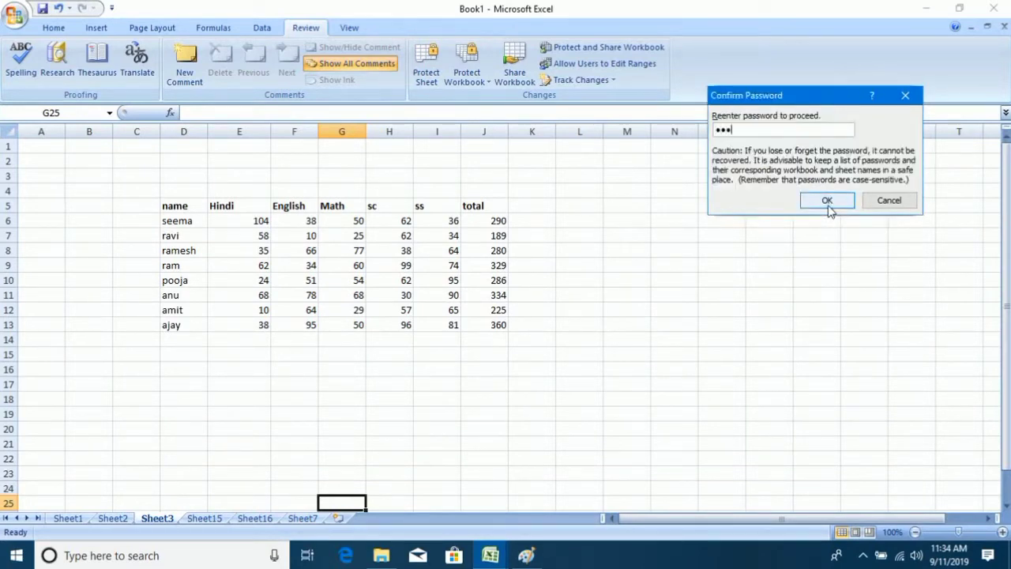
click(827, 202)
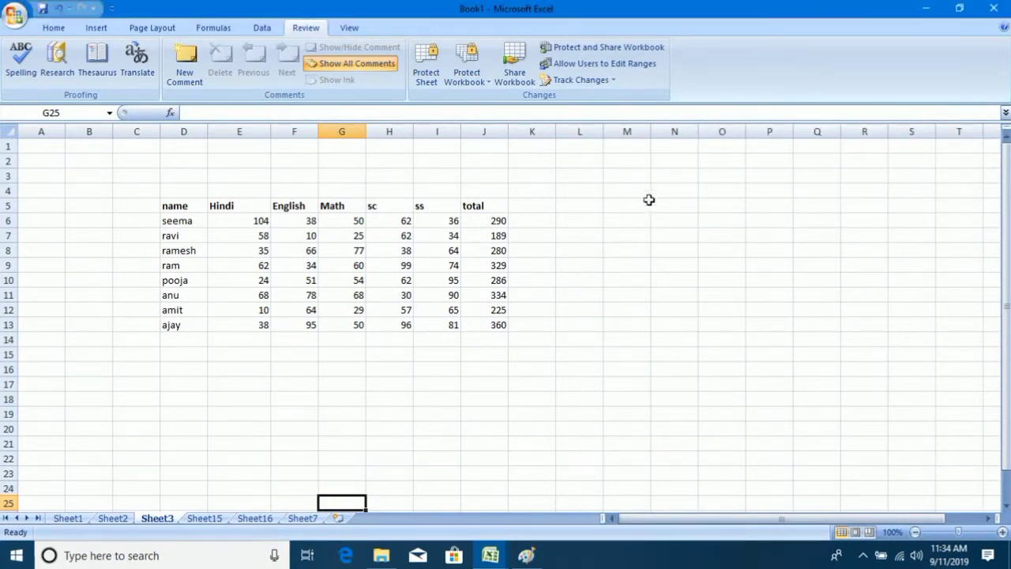
Enter test text in empty cells: 'fgdfgd' in L8, 'dfgdf' in M12, and 'dfgd', 'gd', 'dfgd' nearby, including K14.
click(579, 250)
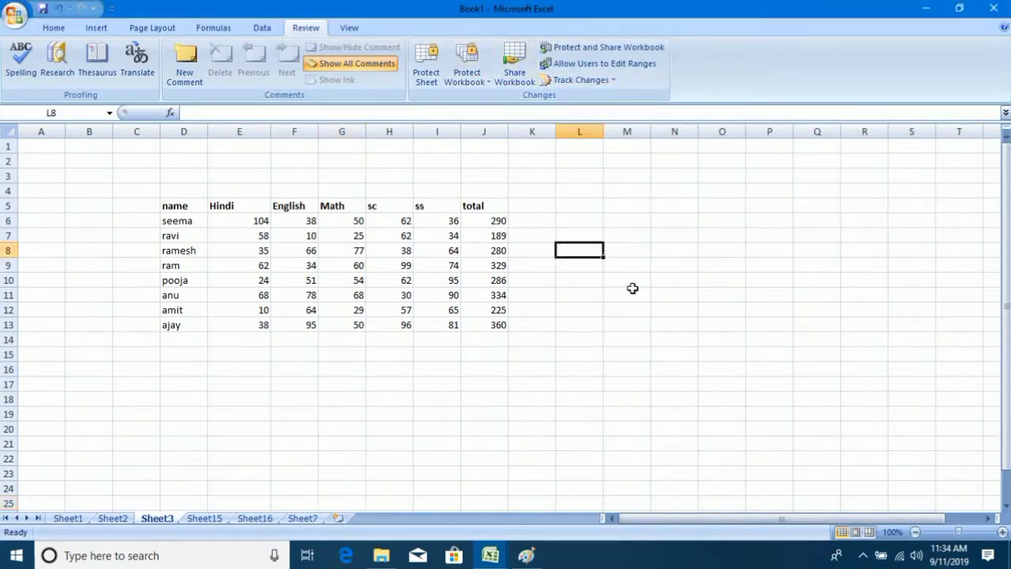
text(fgdfgd)
click(621, 308)
text(dfgdf)
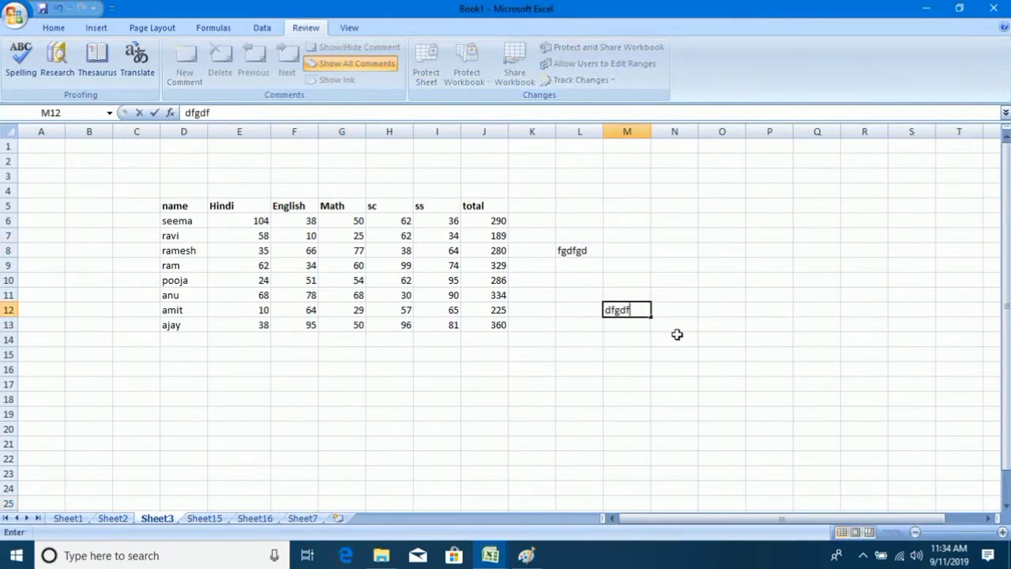
click(675, 326)
text(dfgd)
click(619, 368)
text(gd)
click(533, 340)
text(dfgd)
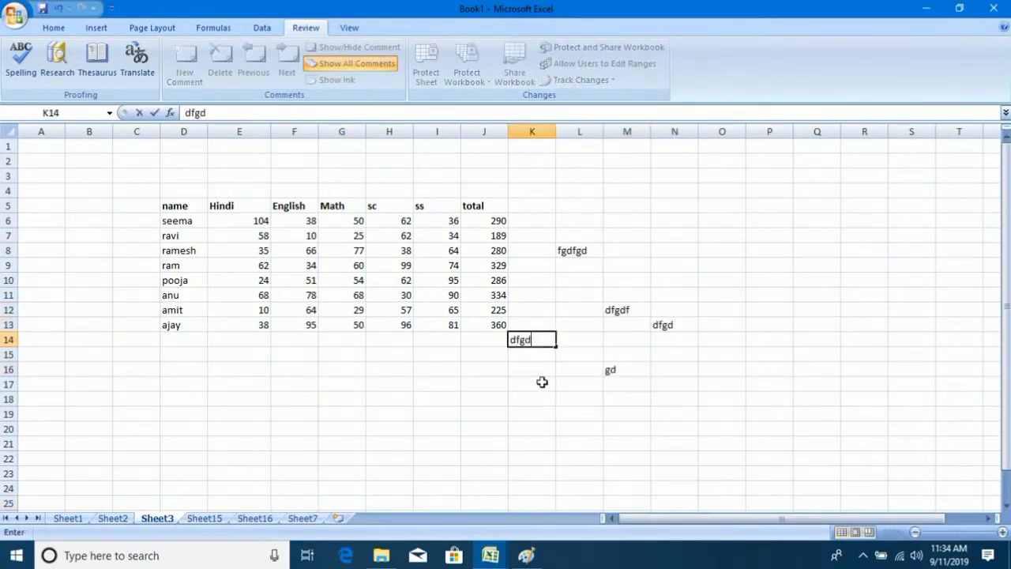
click(541, 382)
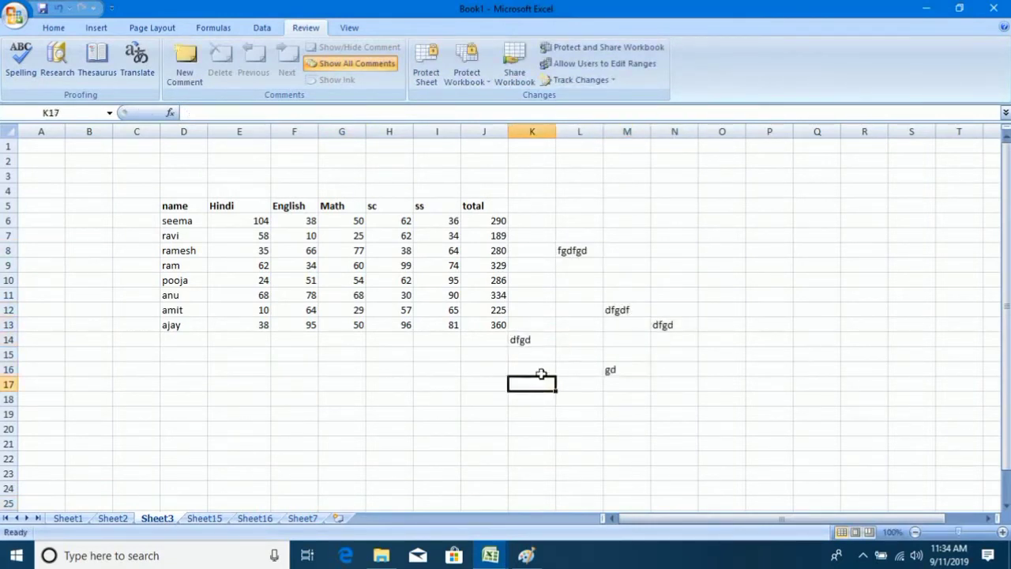
Check Sheet2's tab menu shows Insert/Delete/Rename greyed out, try inserting a sheet, then show Sheet7.
right_click(125, 520)
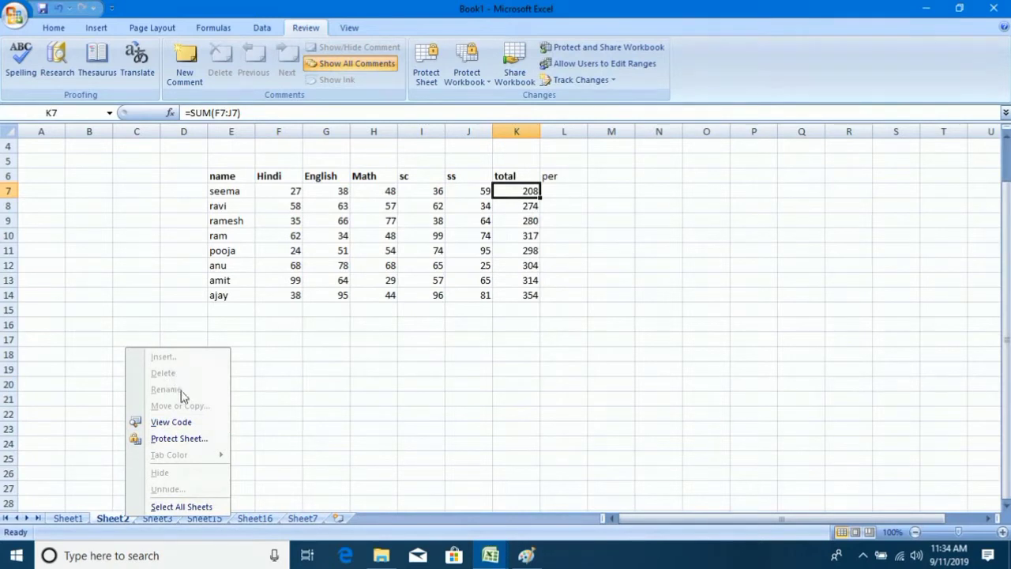
click(341, 524)
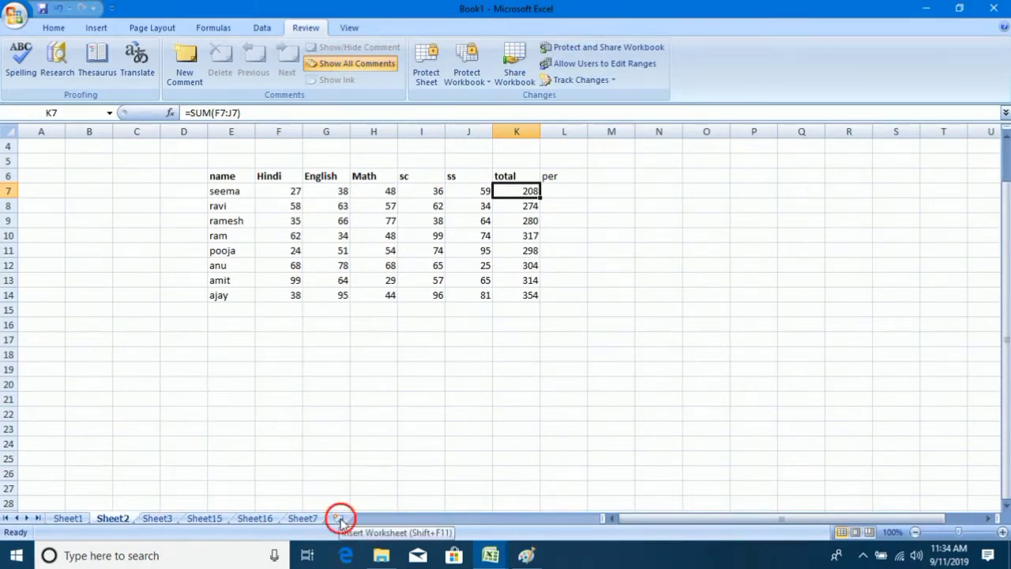
right_click(316, 521)
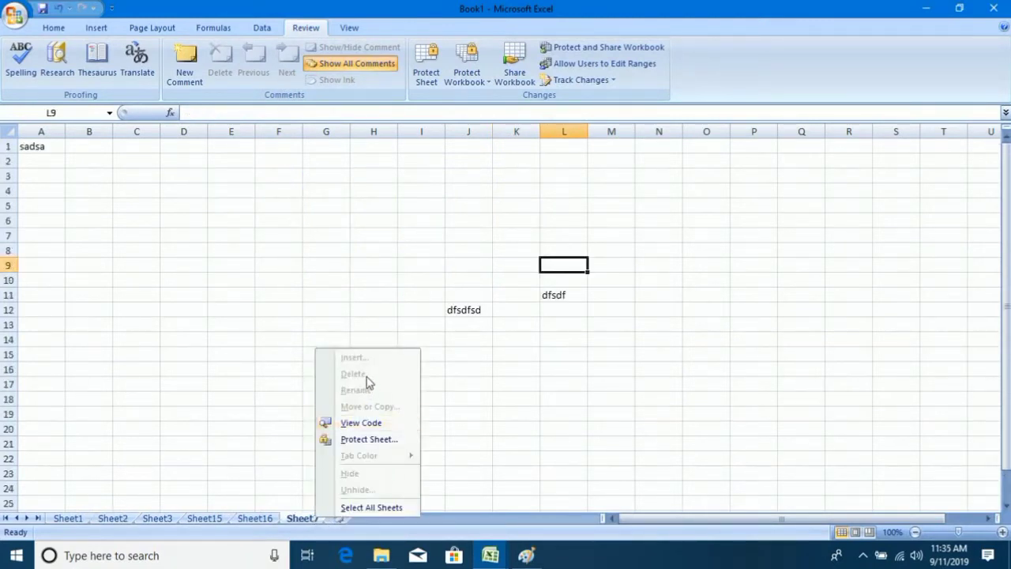
click(279, 384)
click(337, 299)
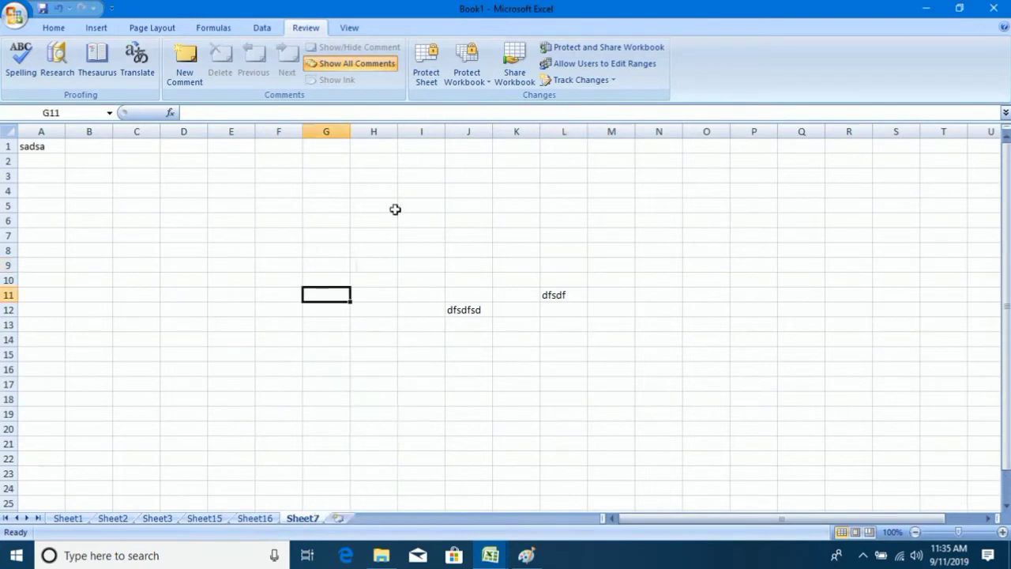
Cancel the Protect Sheet dialog unchanged and switch to Sheet16, selecting cell P17.
click(426, 70)
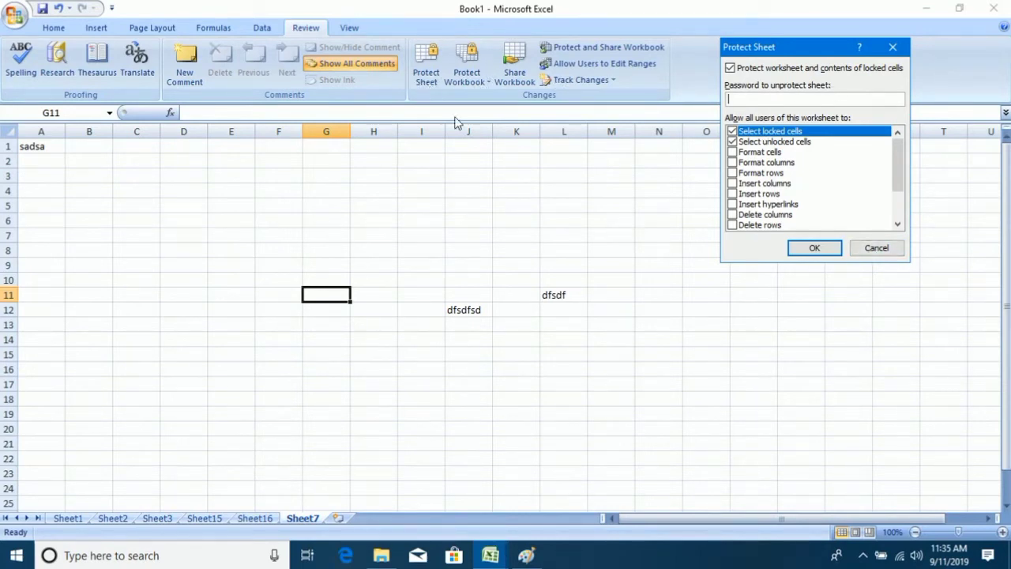
click(873, 248)
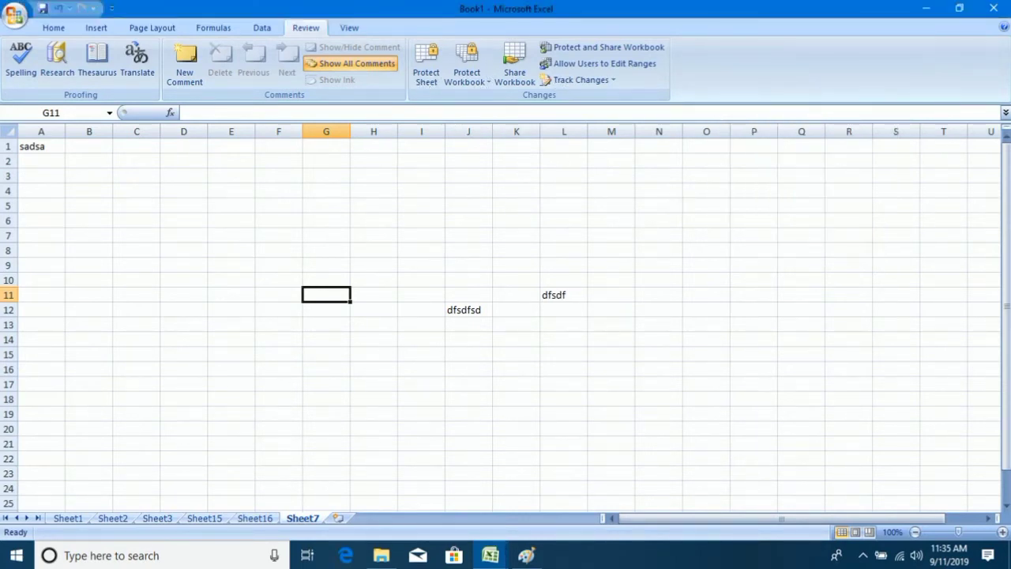
click(257, 518)
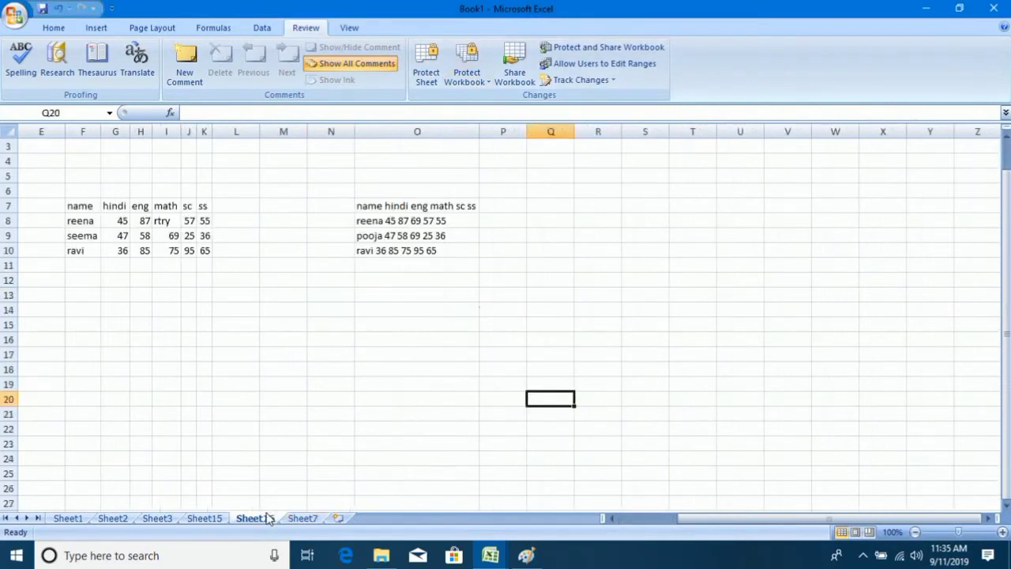
click(503, 357)
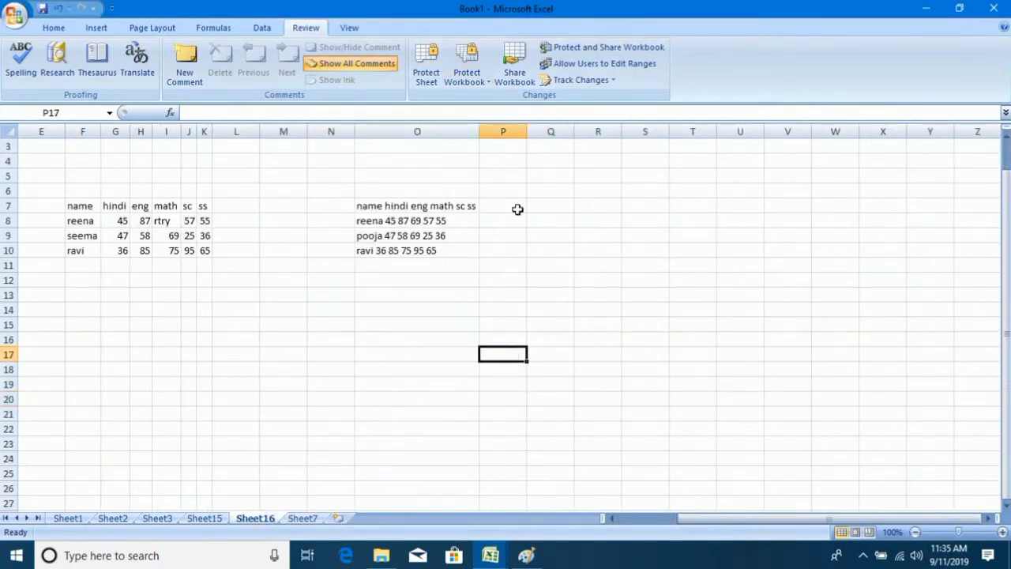
Unprotect the workbook's structure and windows by entering the workbook password.
click(479, 75)
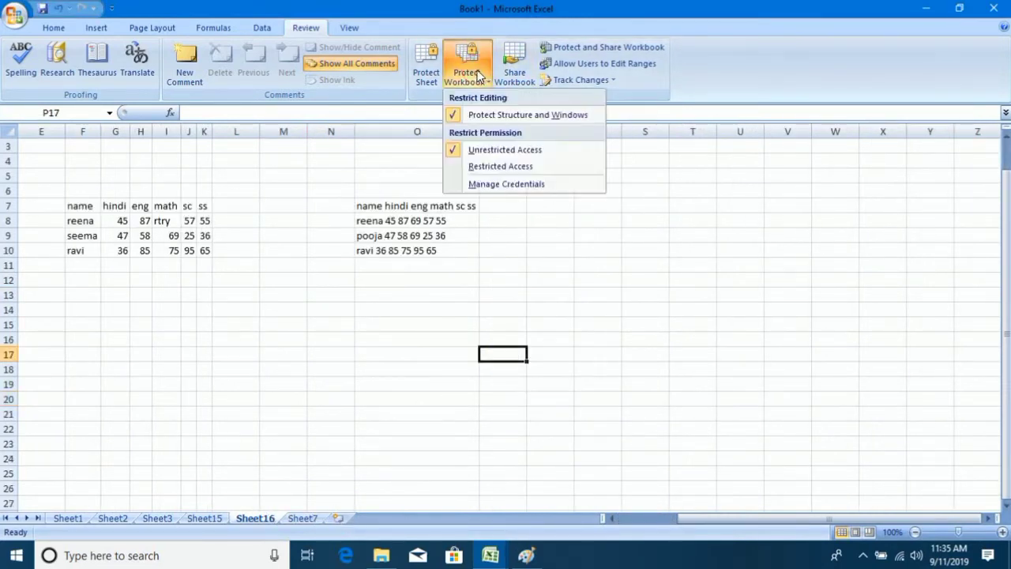
click(505, 115)
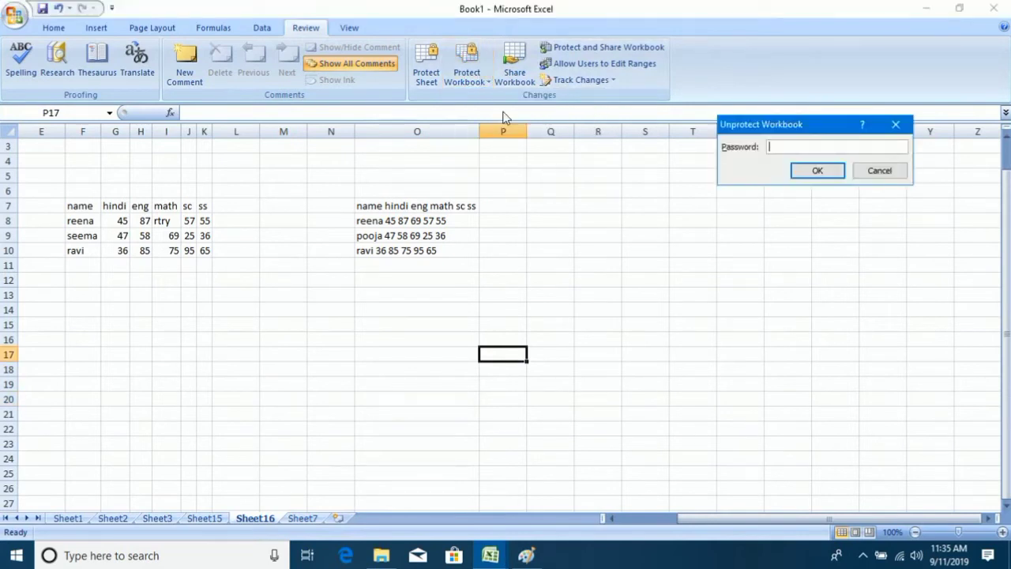
key(Return)
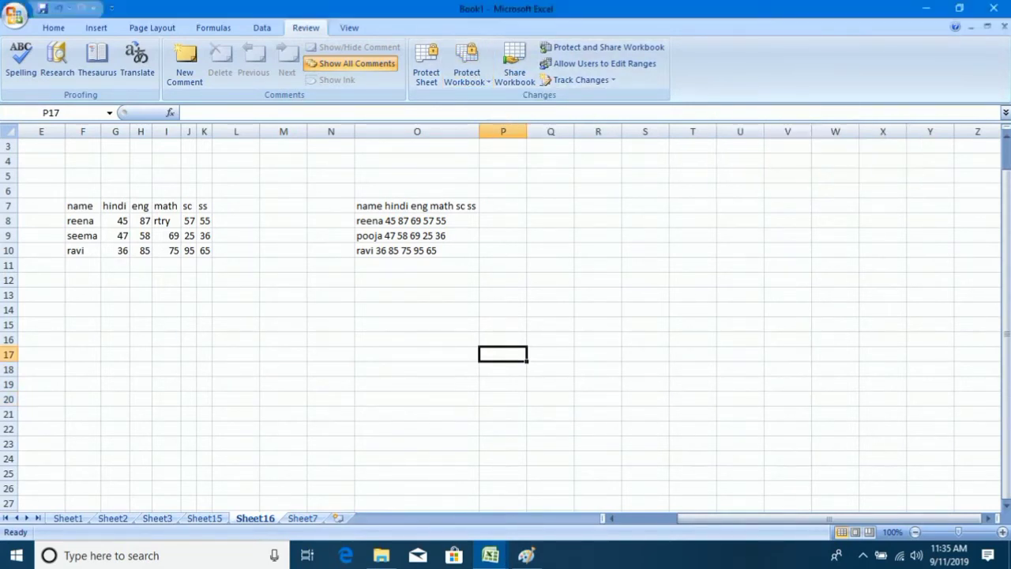
Insert blank Sheet9, delete Sheet7 with confirmation, then switch to Sheet2's marks table.
click(302, 517)
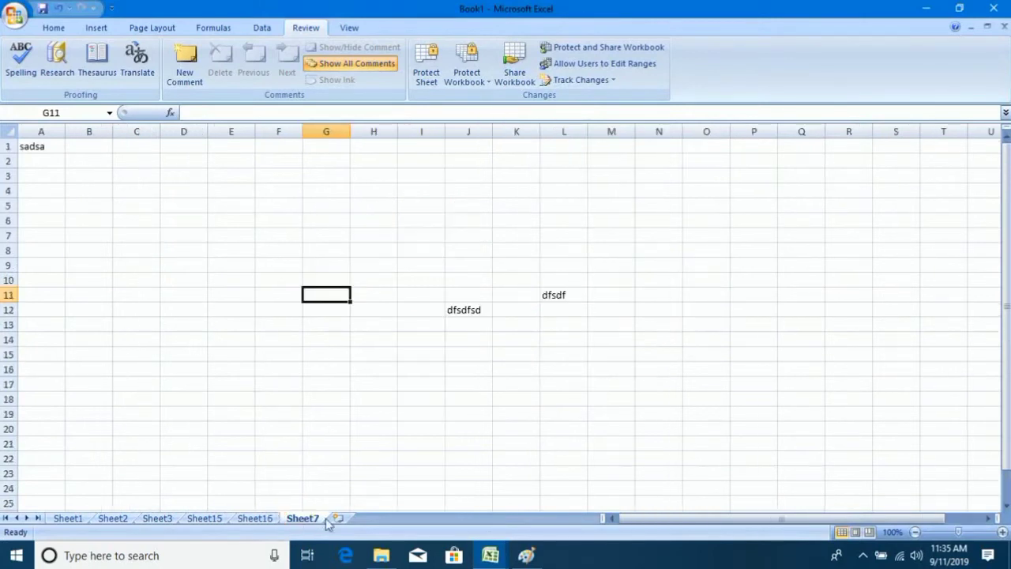
click(337, 518)
right_click(308, 519)
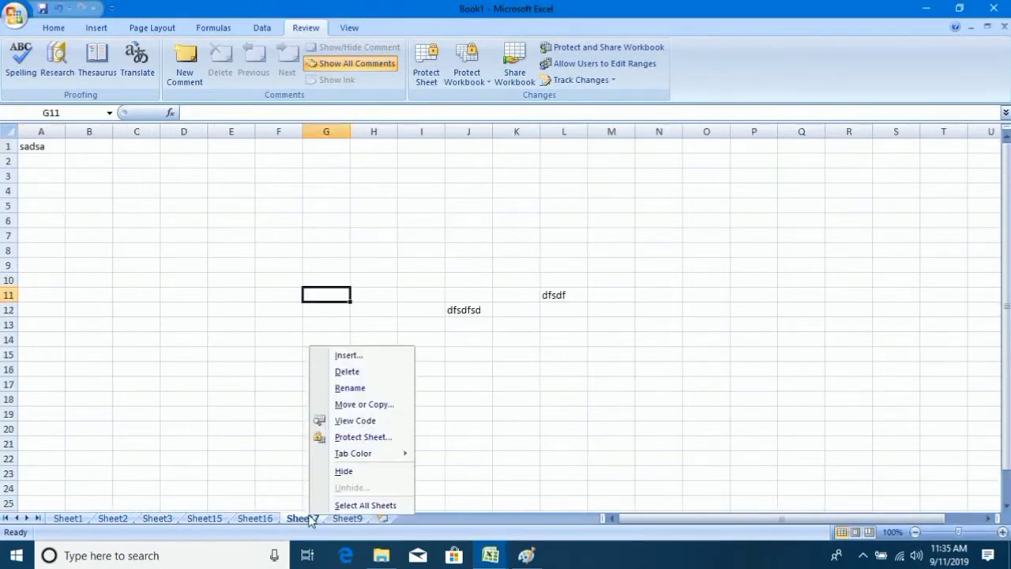
click(365, 373)
click(468, 324)
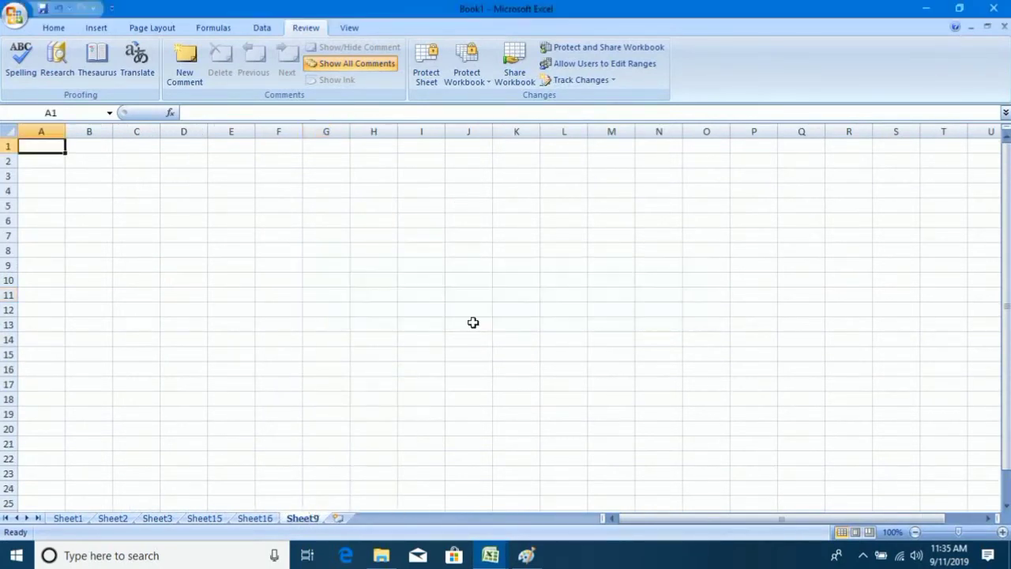
click(425, 367)
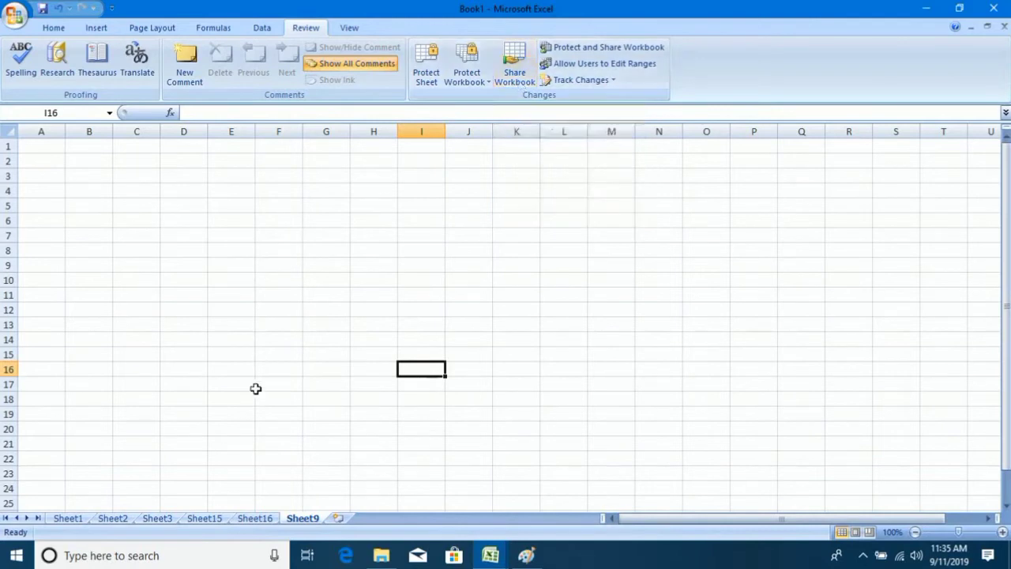
click(112, 518)
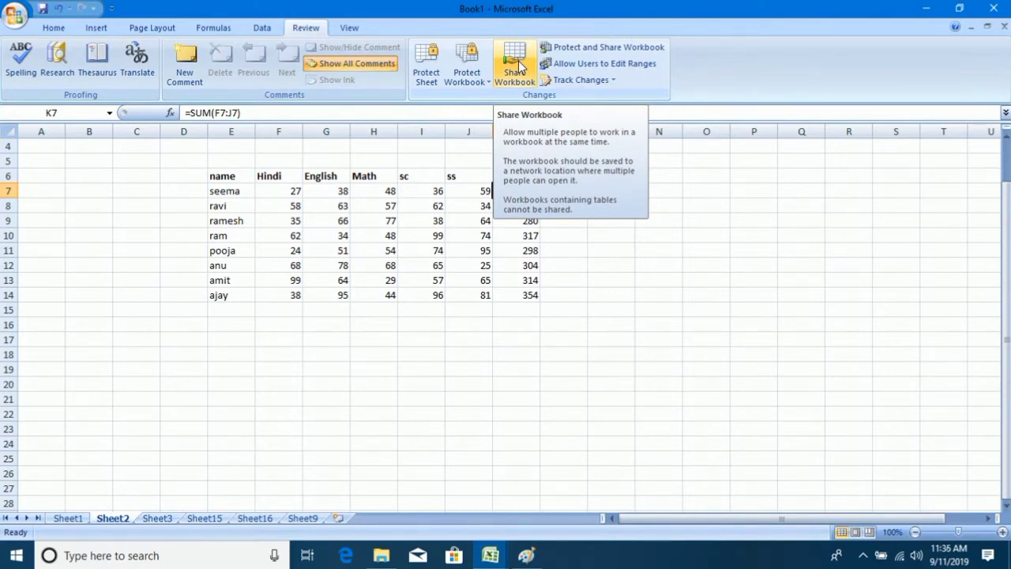
Tick 'Allow changes by more than one user' in Share Workbook, save as shared, and recheck the setting.
click(517, 71)
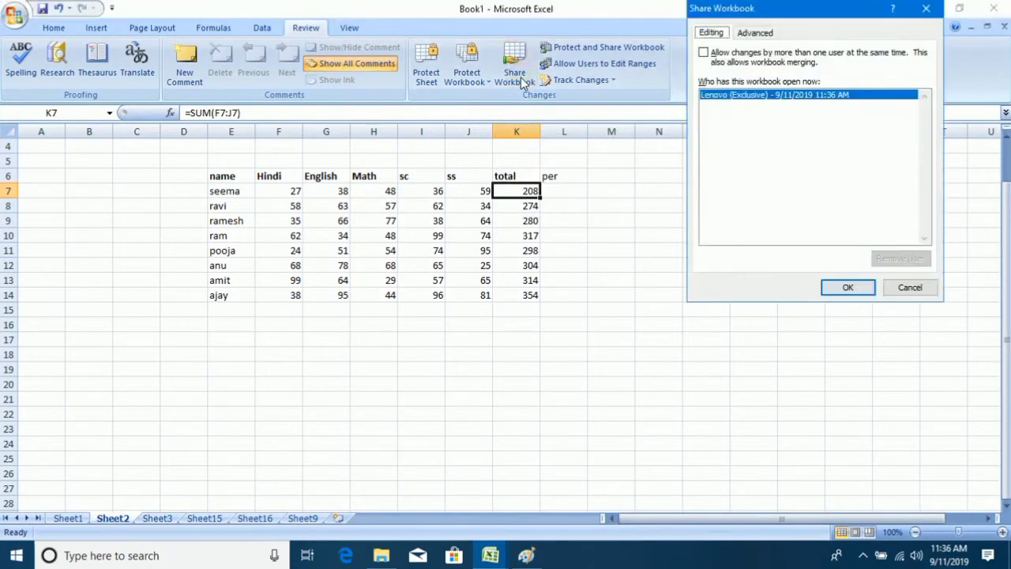
click(711, 53)
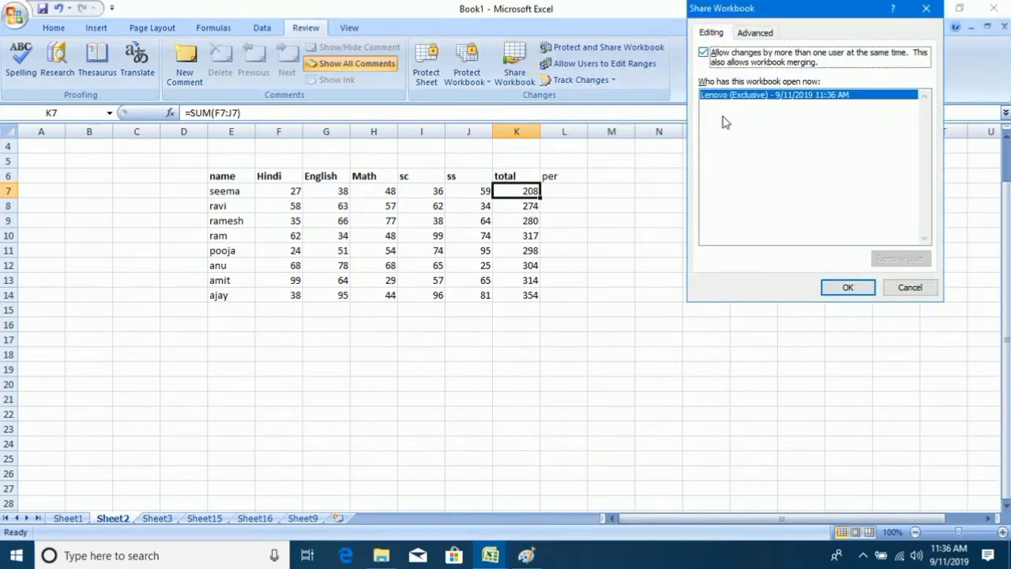
click(839, 286)
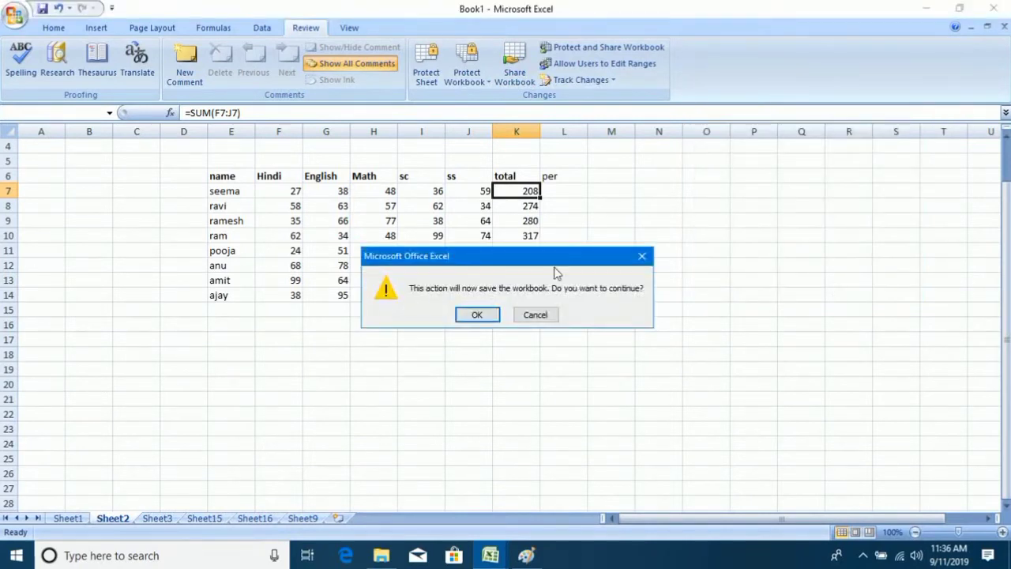
click(477, 316)
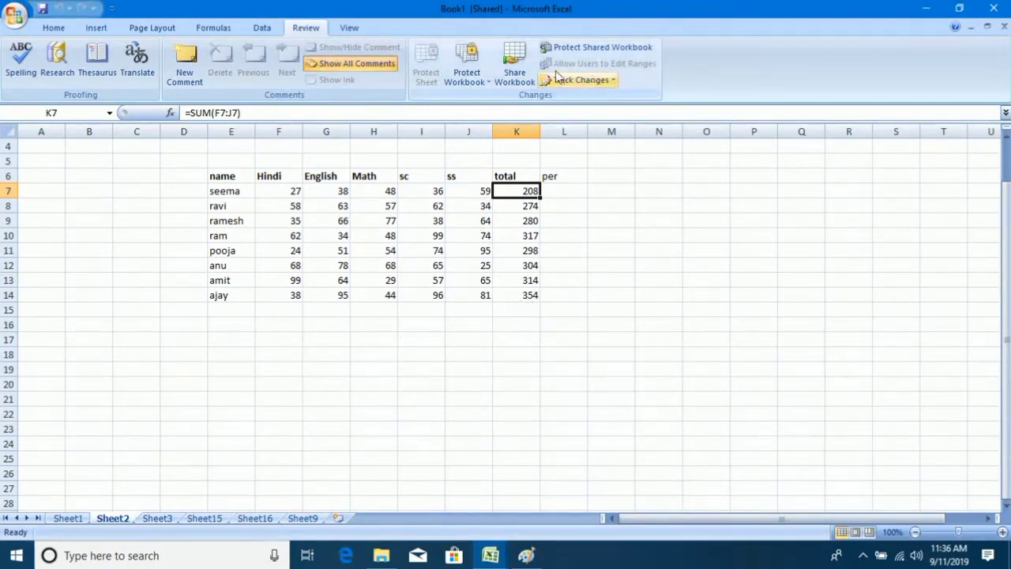
click(514, 65)
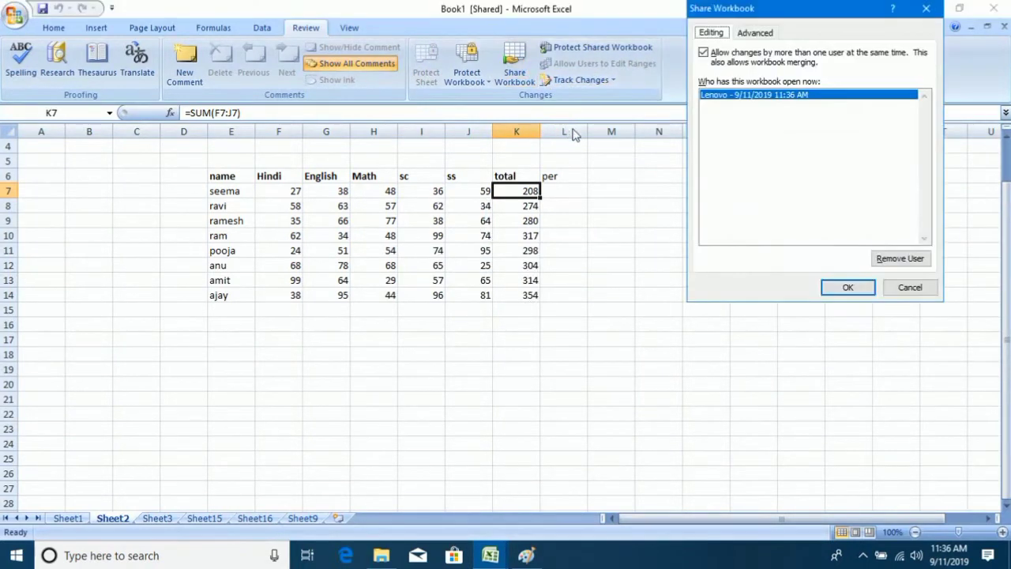
click(829, 286)
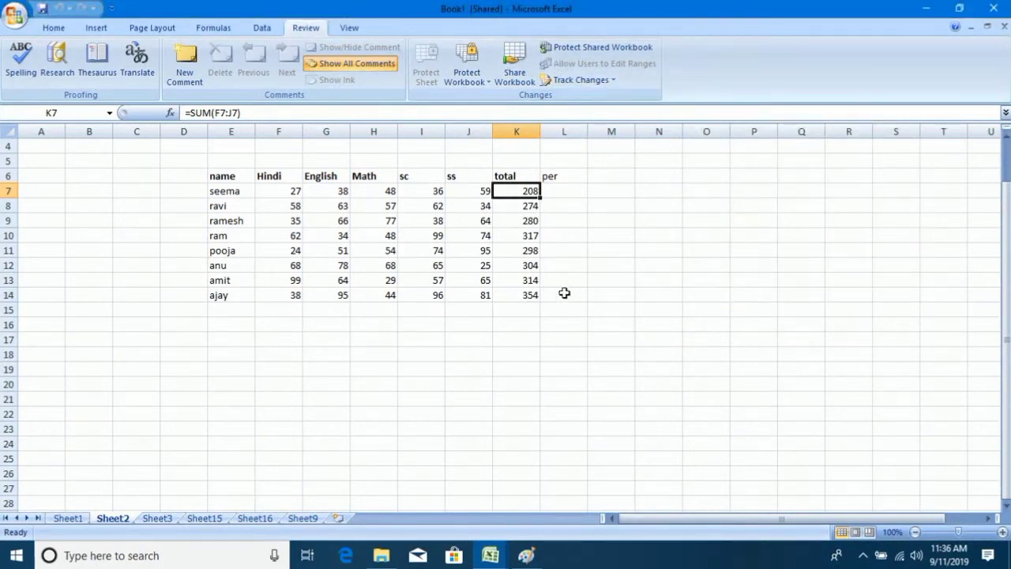
click(612, 281)
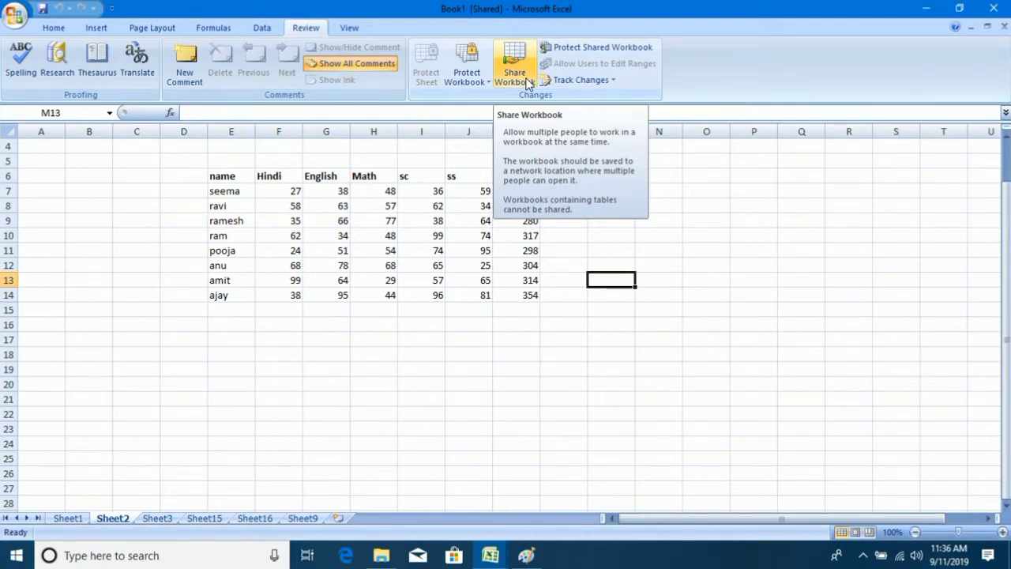
Drag-select the marks table, finally covering E6:K14 from the name header to the total column.
drag(183, 175, 464, 309)
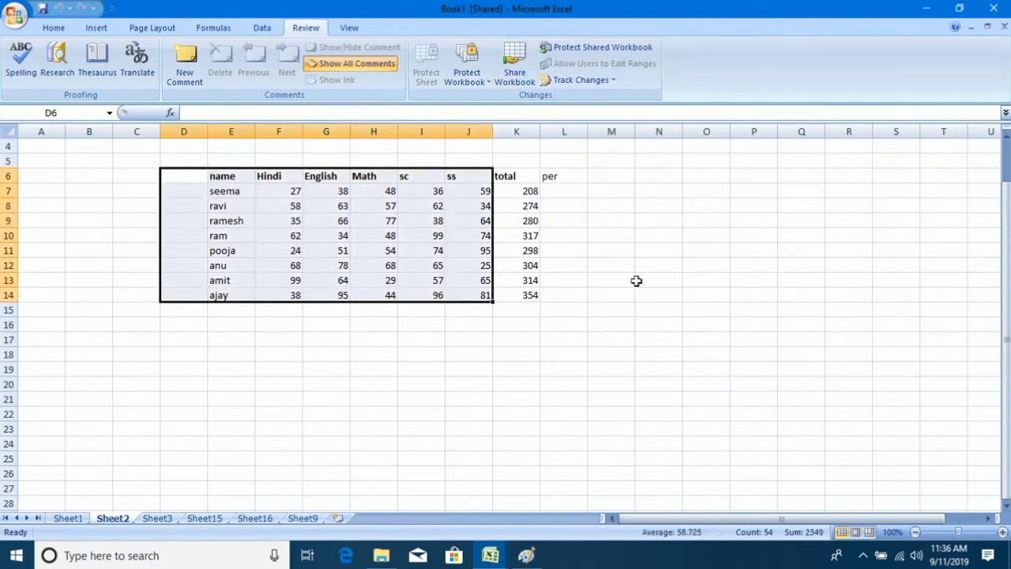
click(633, 280)
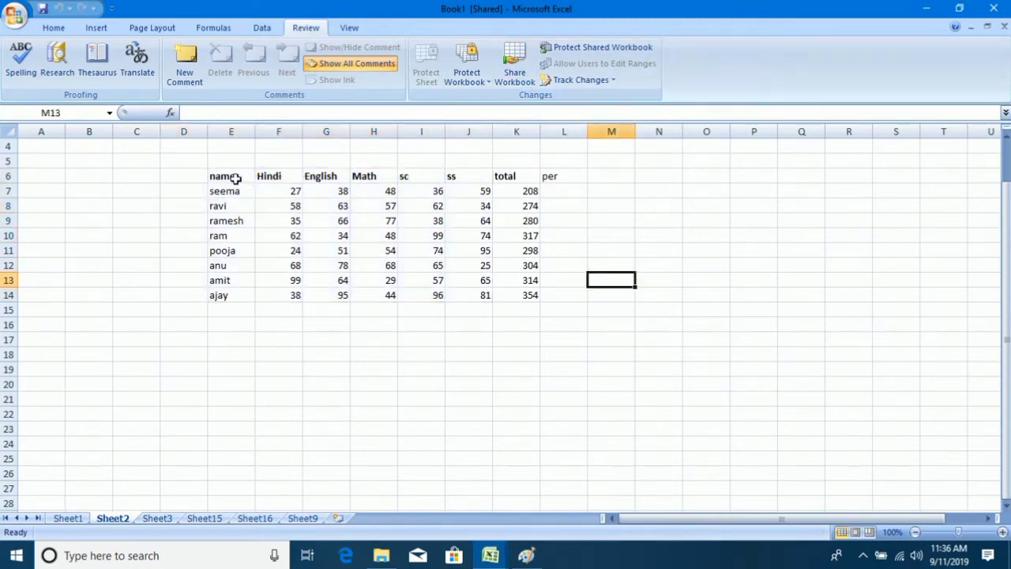
drag(236, 177, 532, 299)
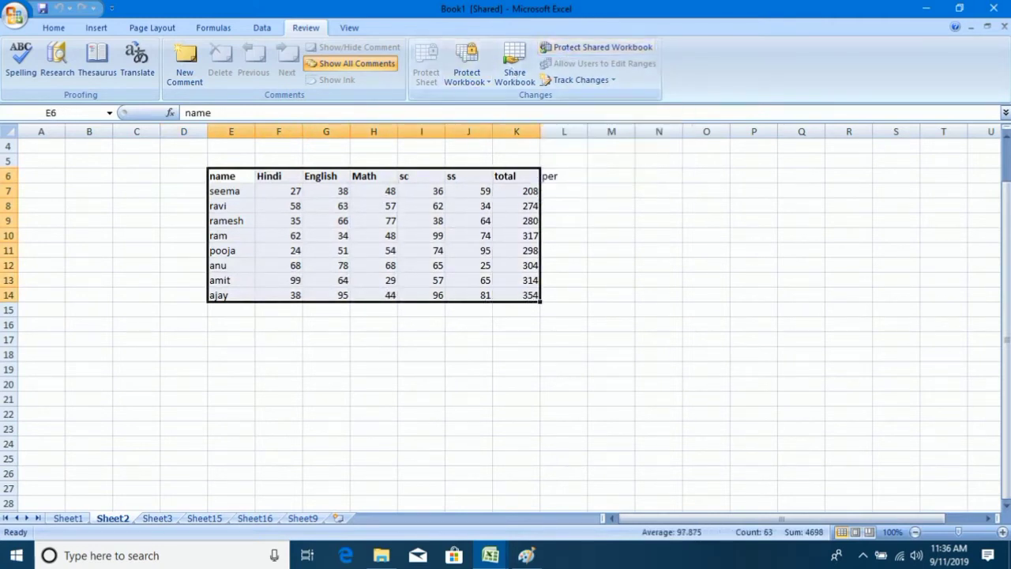
click(627, 250)
drag(222, 178, 521, 294)
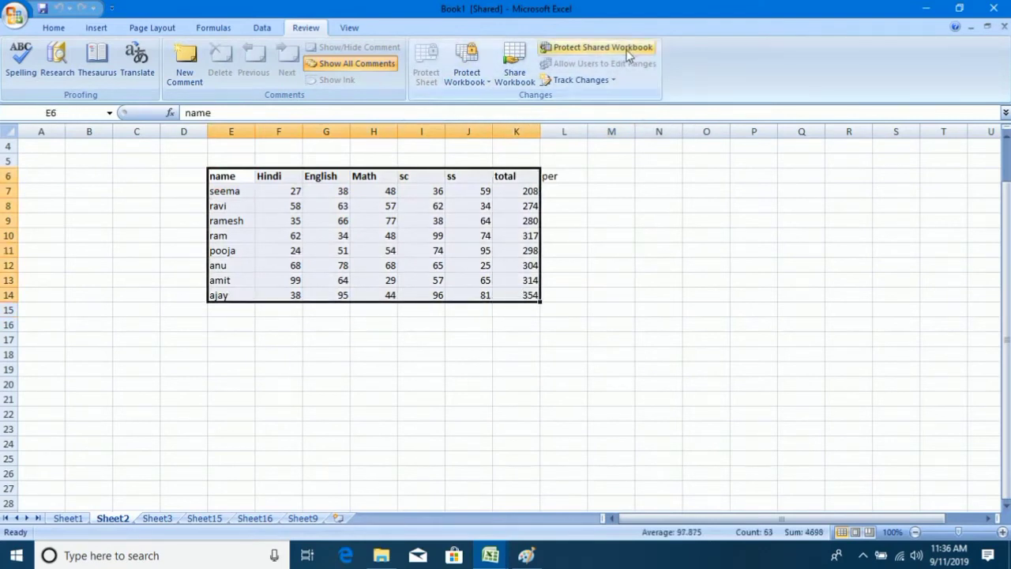
Open Protect Shared Workbook twice, trying Sharing with track changes, and cancel each time without protecting.
click(598, 47)
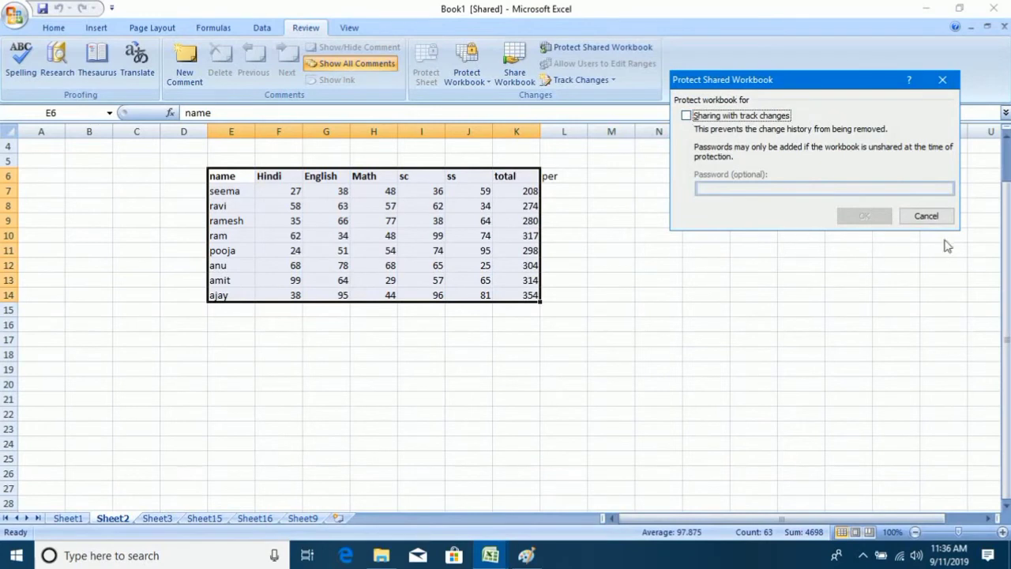
click(926, 216)
drag(722, 295, 725, 285)
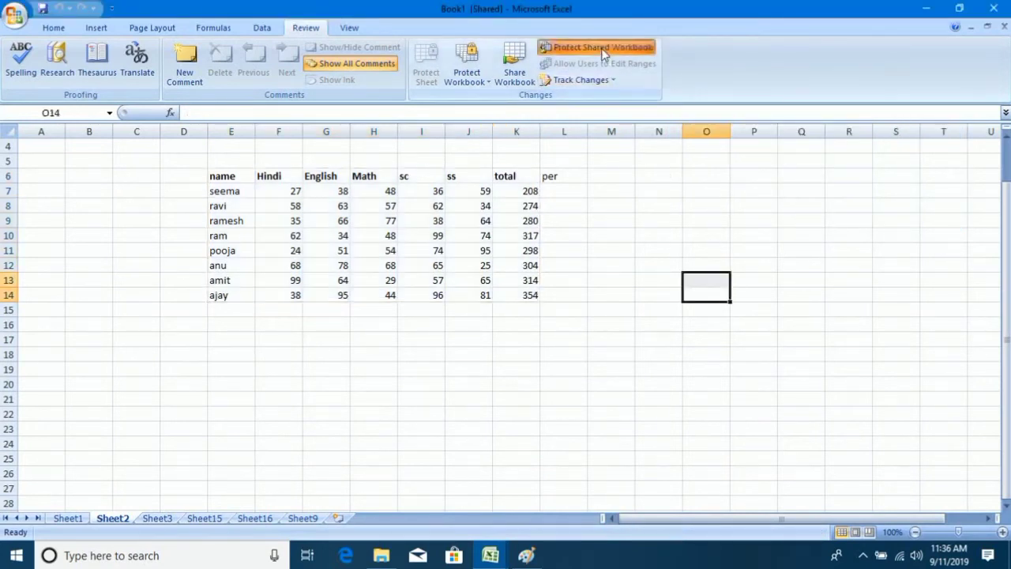
click(603, 49)
click(692, 117)
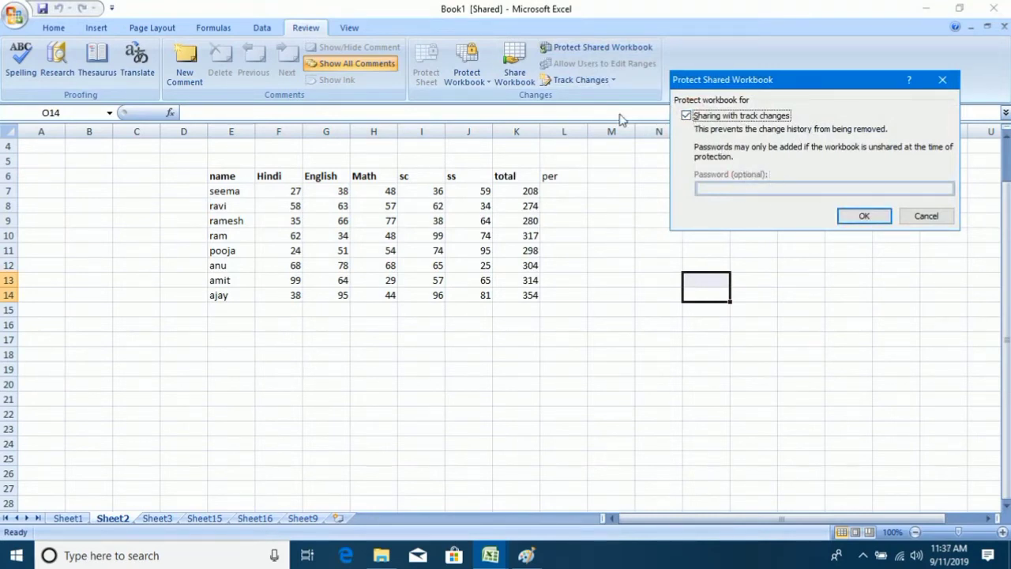
click(926, 216)
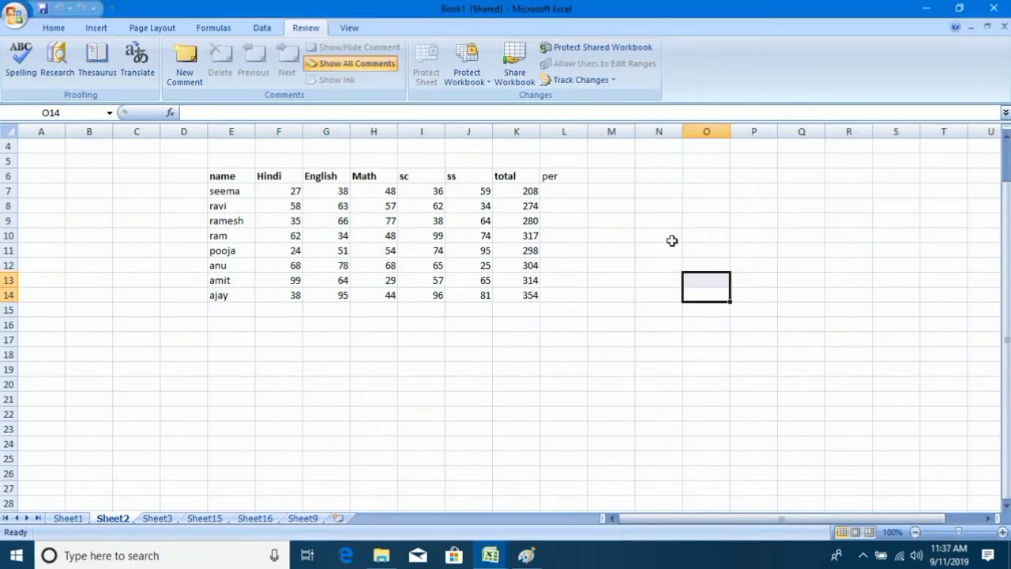
click(671, 238)
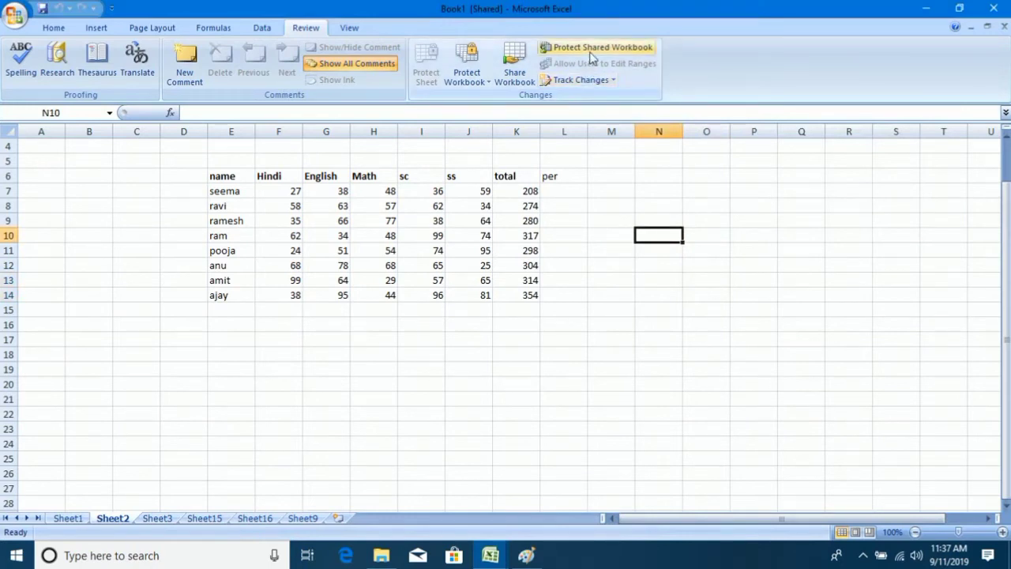
Tick Sharing with track changes once more, cancel, and reopen the dialog with the option cleared.
click(590, 50)
click(686, 115)
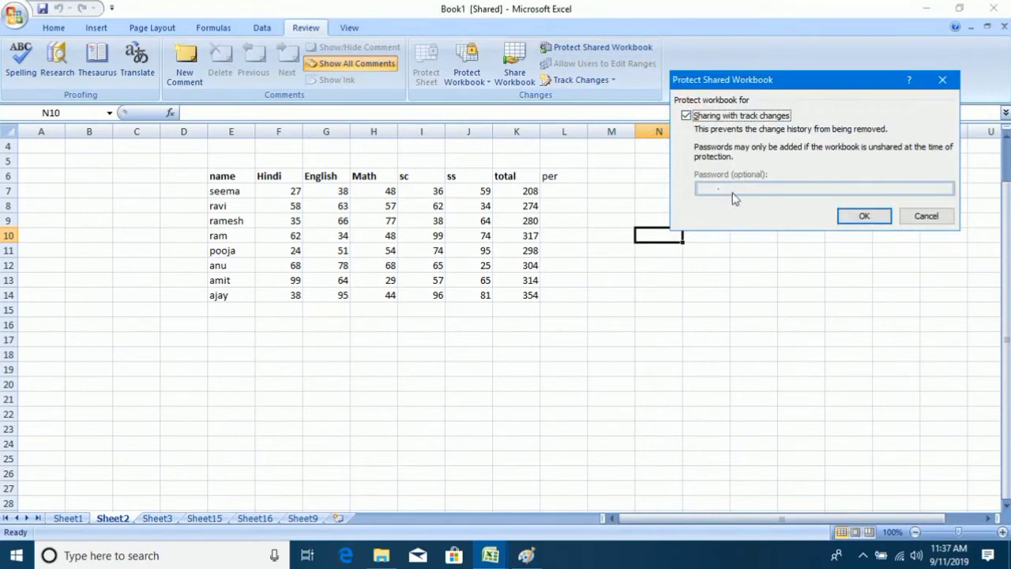
click(908, 218)
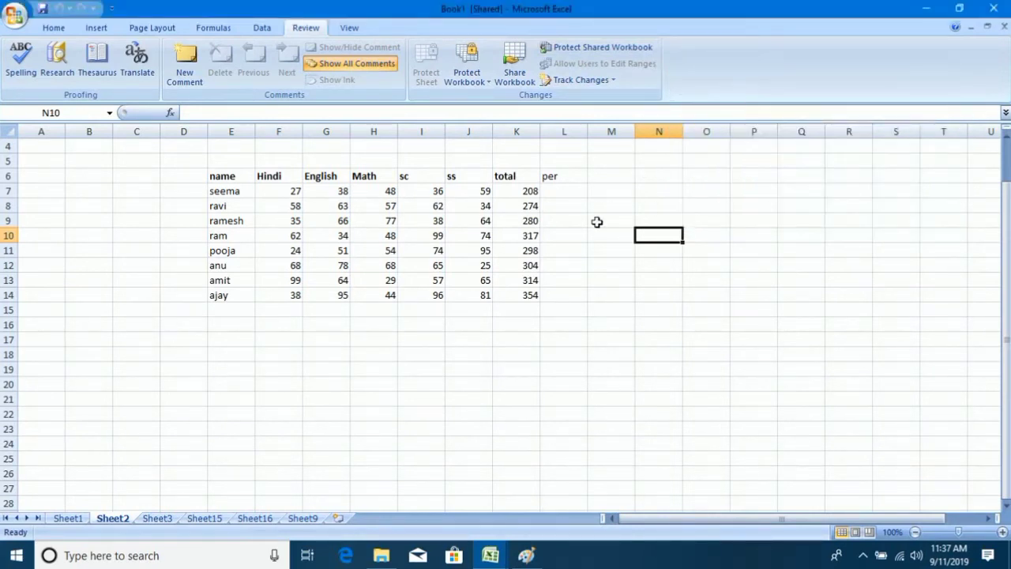
click(589, 53)
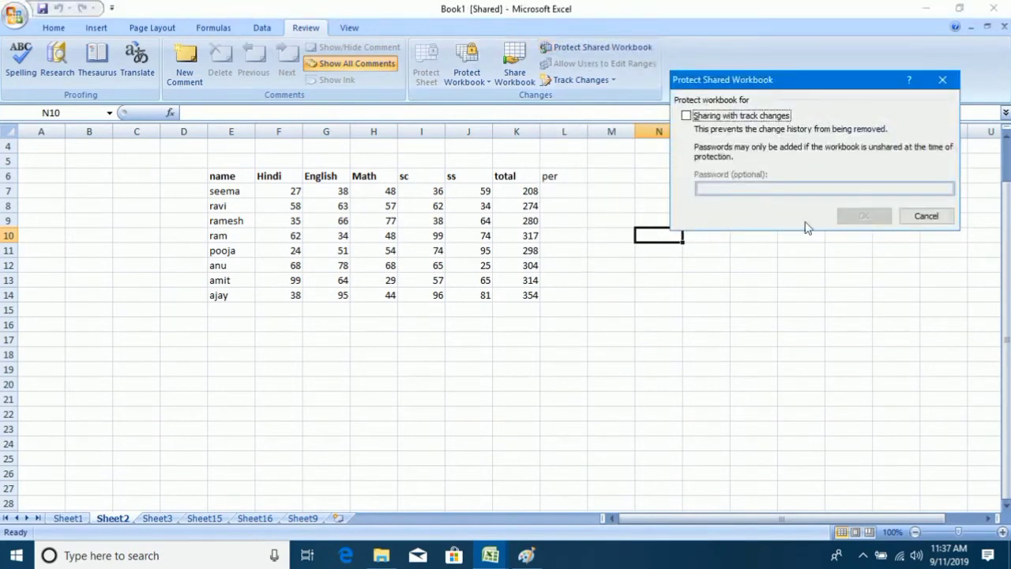
click(920, 218)
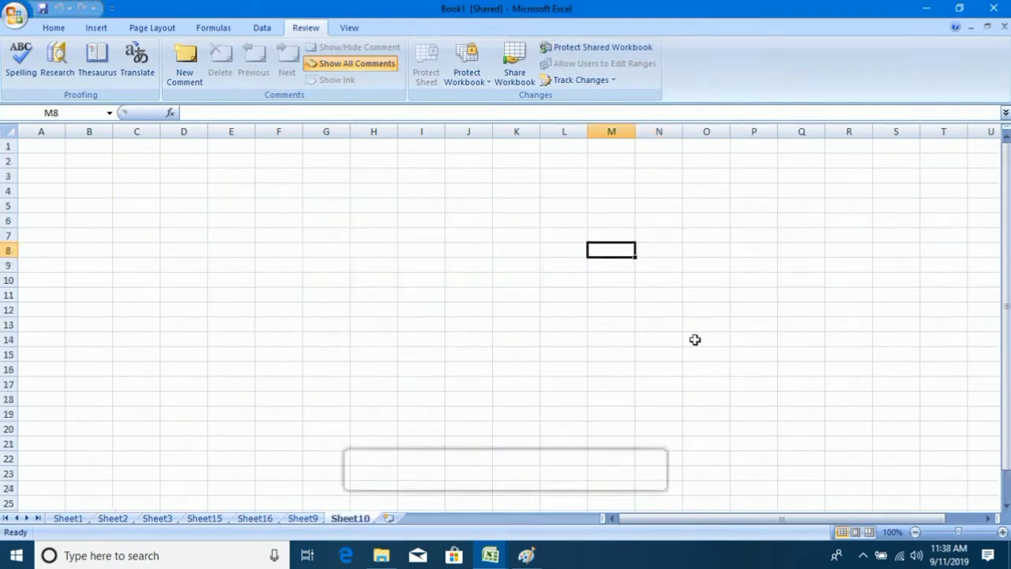
Untick 'Allow changes by more than one user' in Share Workbook and confirm removing shared use.
click(514, 60)
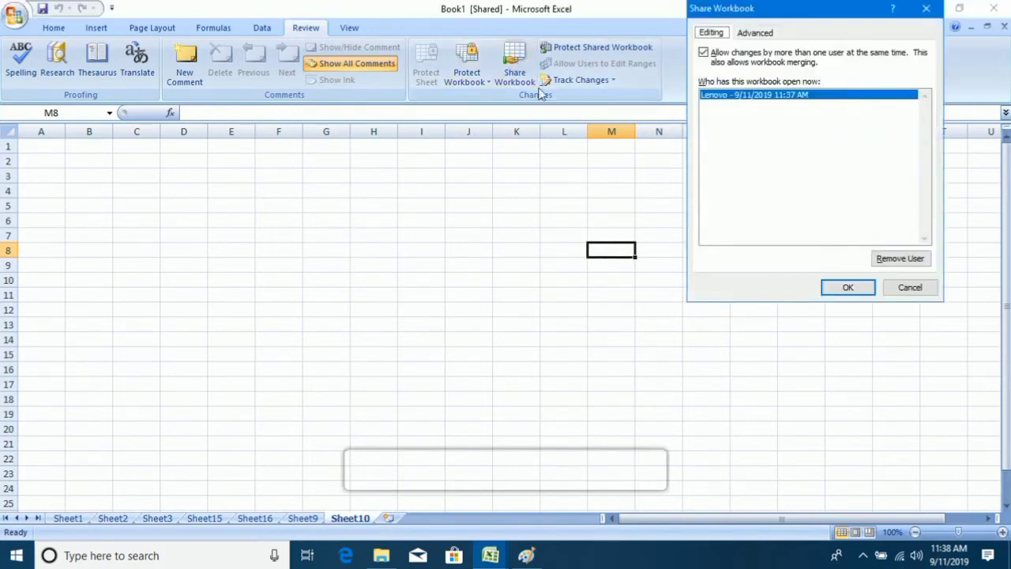
click(703, 53)
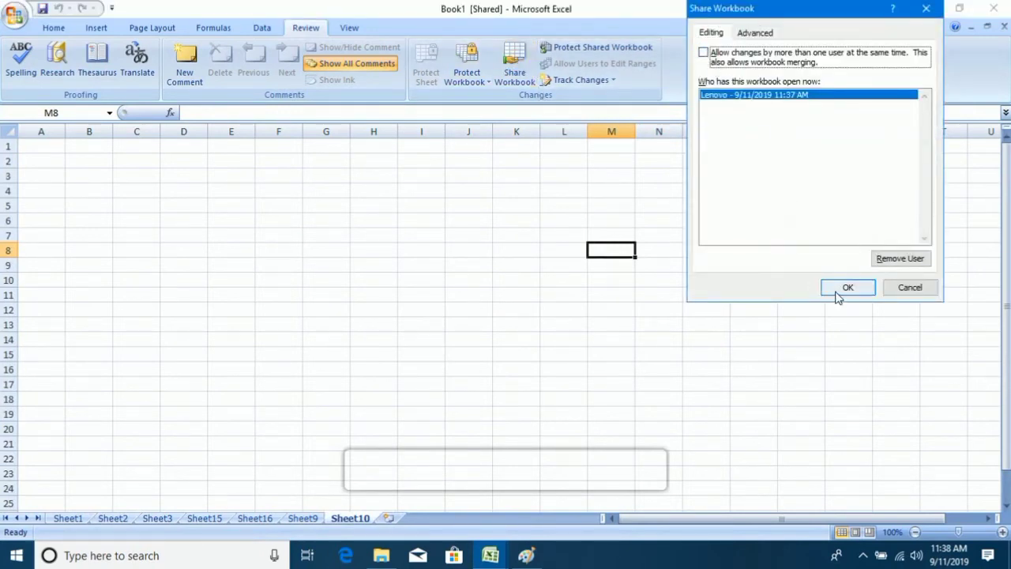
click(839, 289)
click(479, 337)
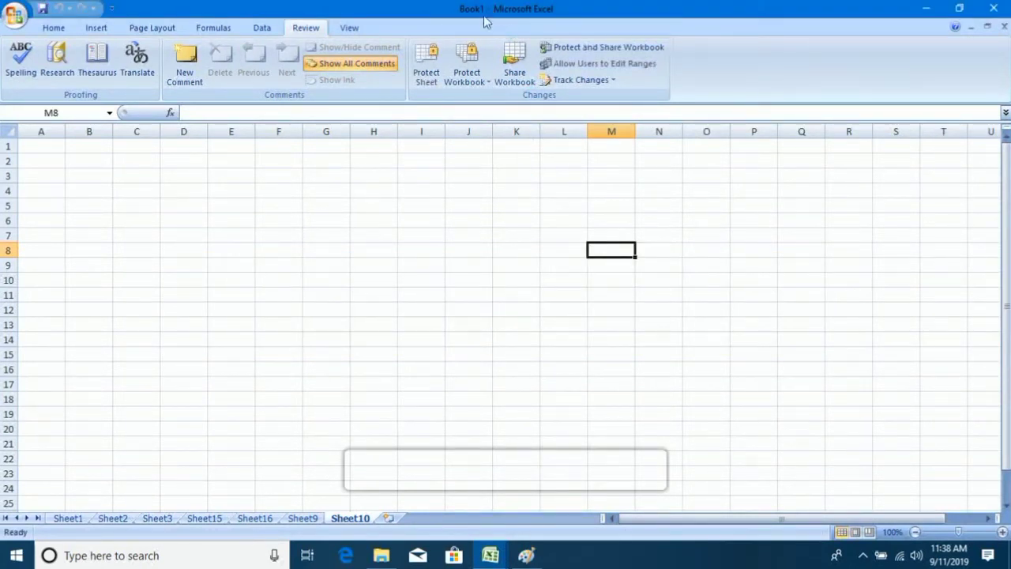
Turn on Sharing with track changes with a password, re-enter it, and save the shared workbook.
click(570, 47)
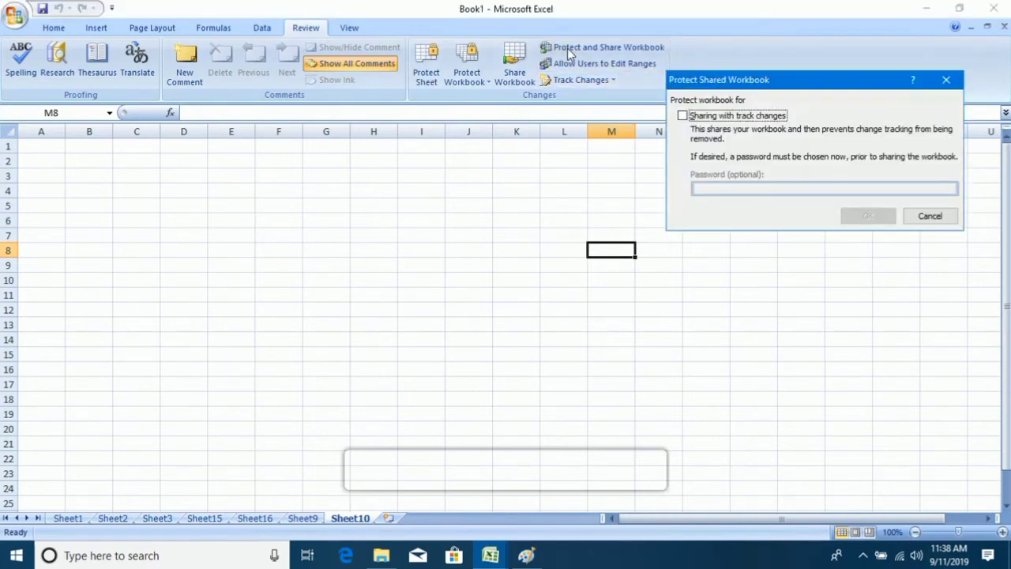
click(683, 116)
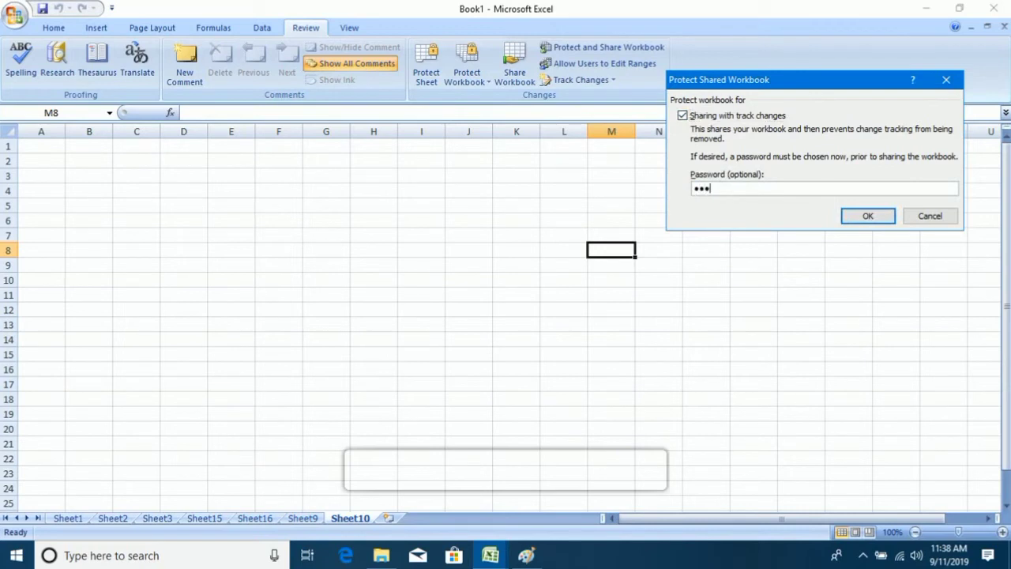
click(853, 213)
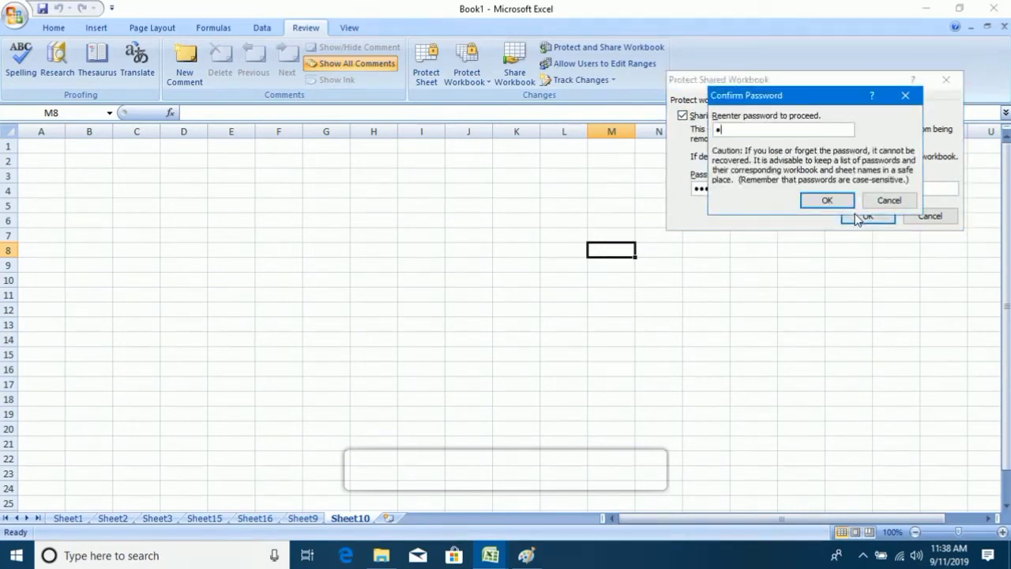
key(Return)
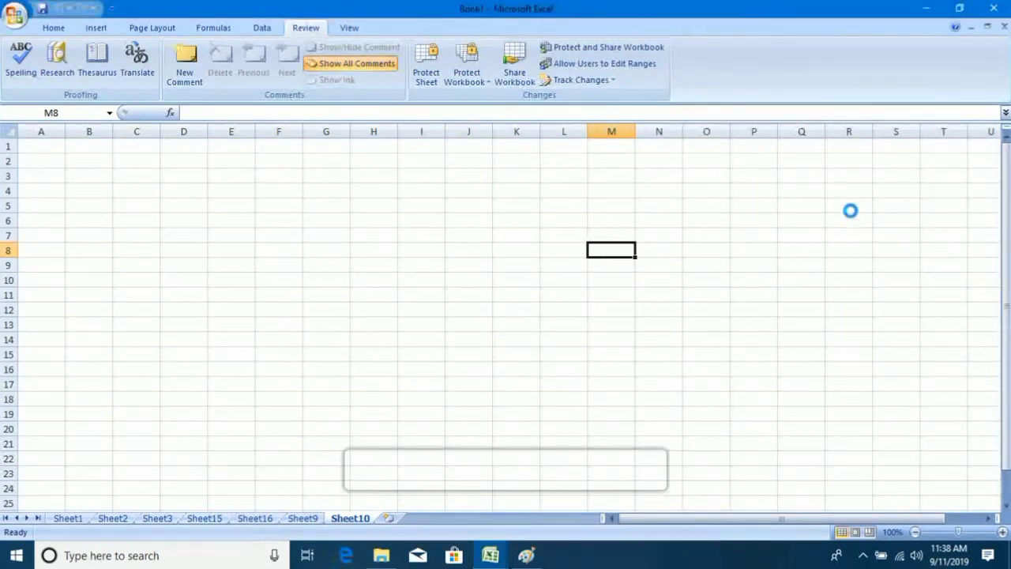
click(477, 315)
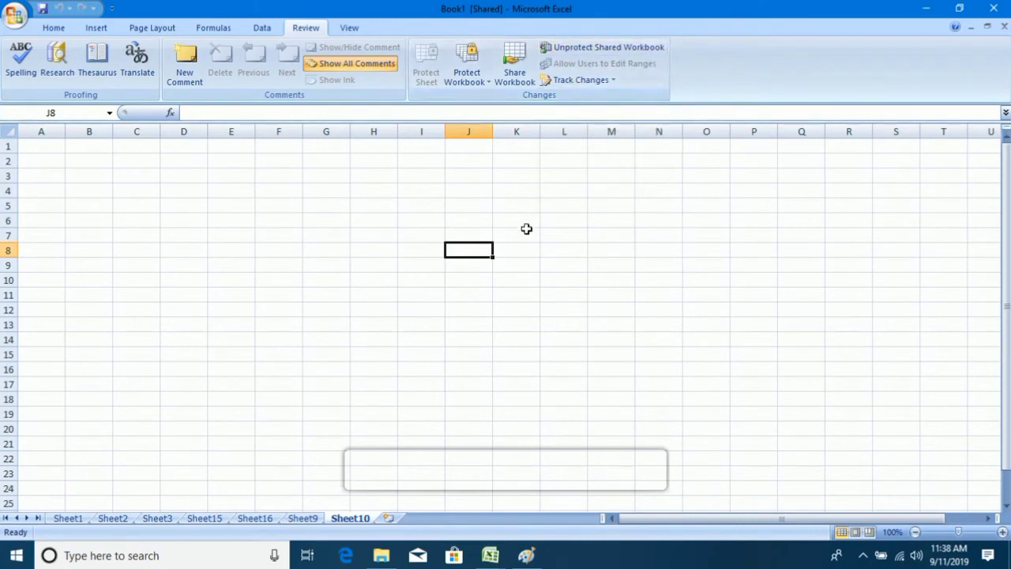
Select cell K6 and start Unprotect Shared Workbook from the Review tab.
click(563, 223)
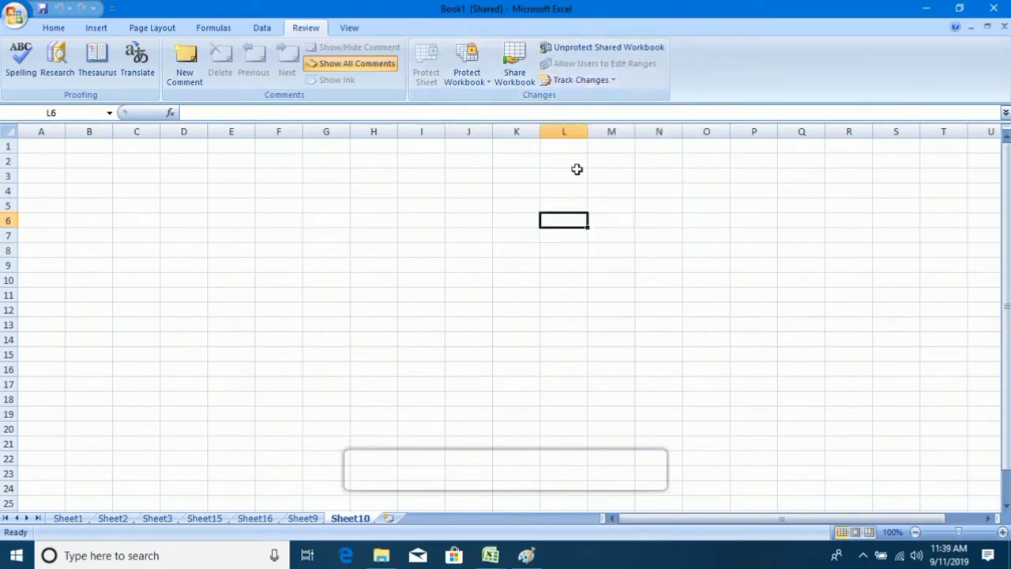
click(527, 222)
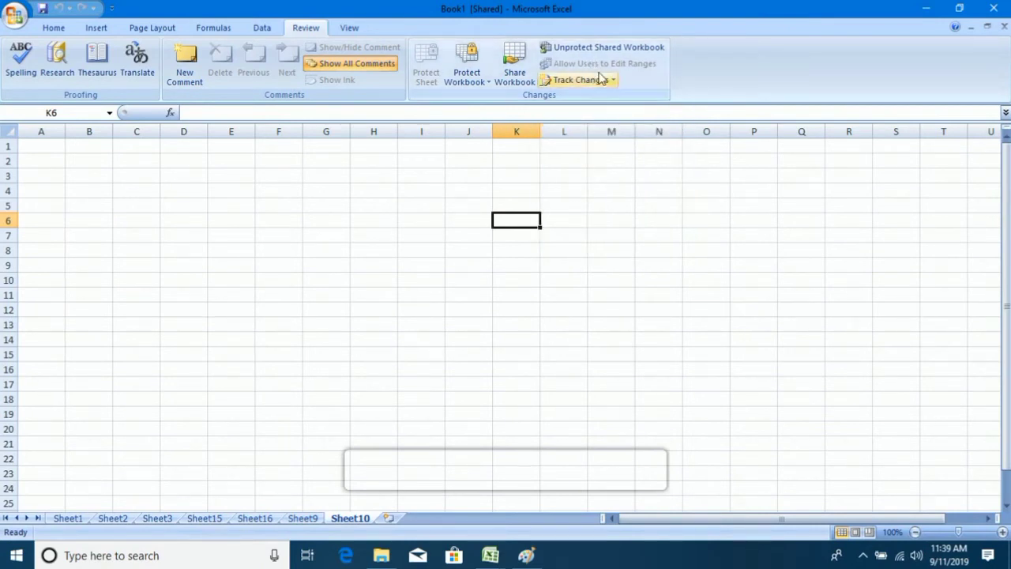
click(604, 47)
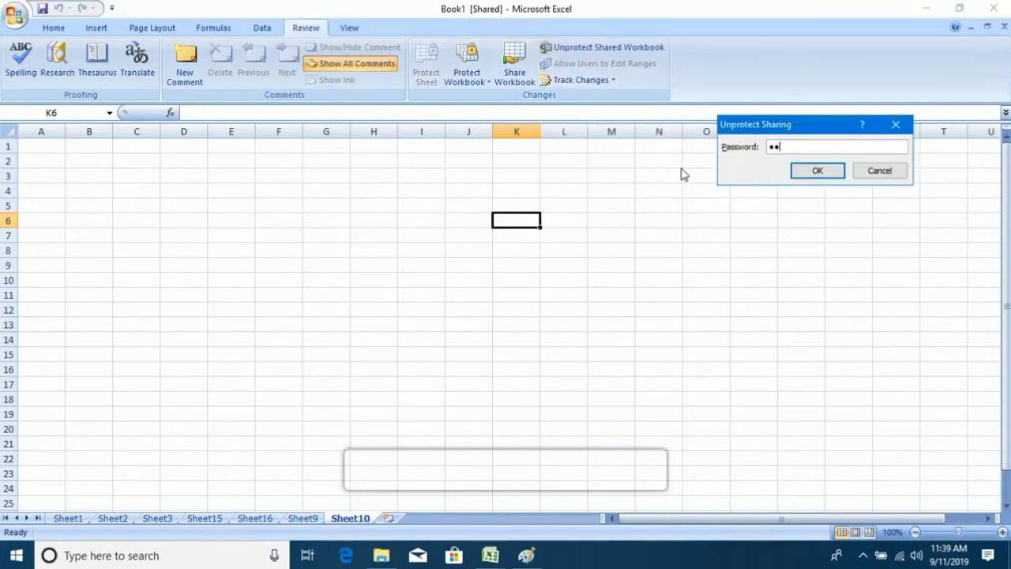
Submit the sharing password and confirm taking the workbook out of shared use.
key(Return)
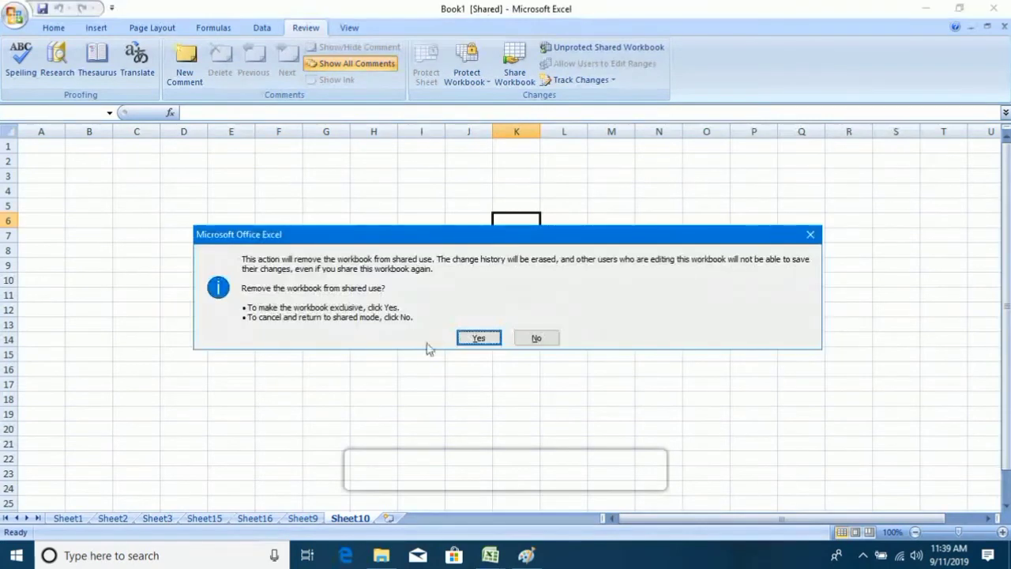
click(479, 340)
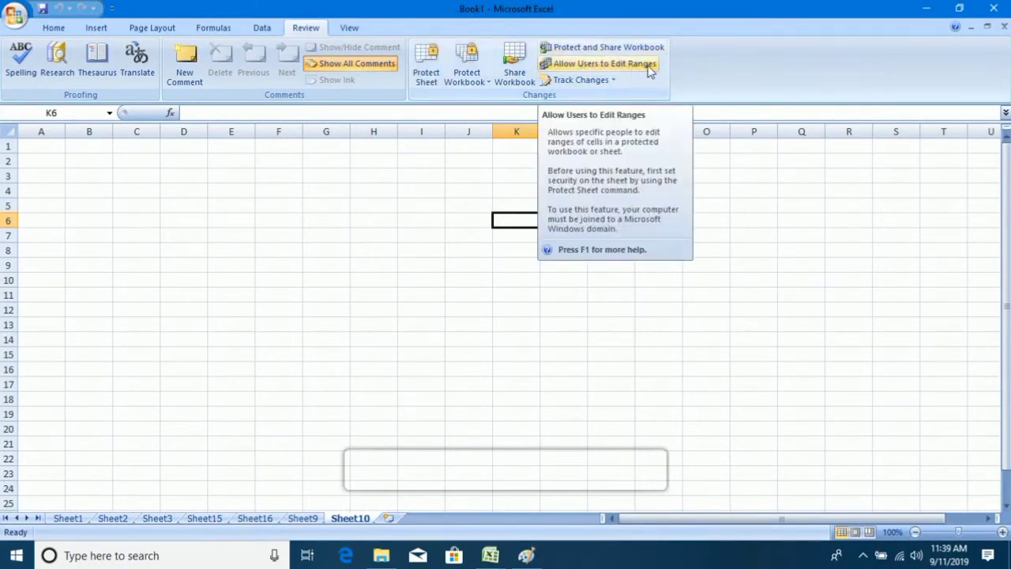
click(650, 71)
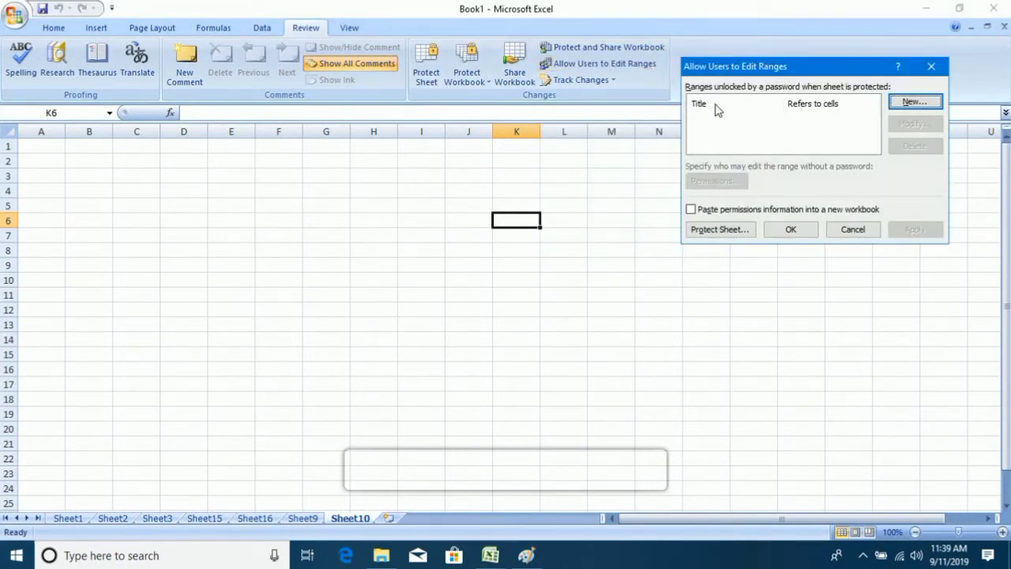
click(912, 102)
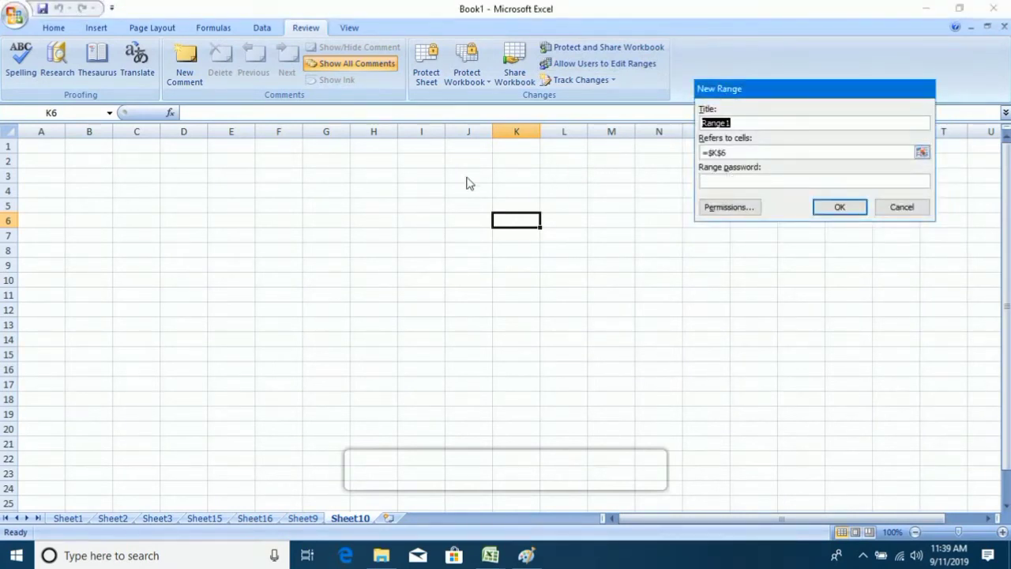
click(434, 176)
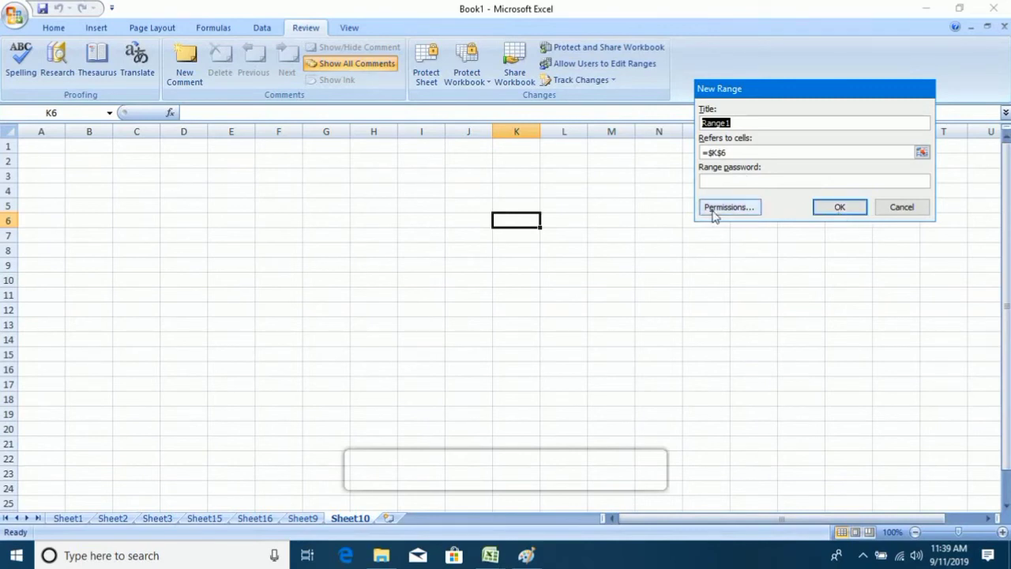
click(899, 209)
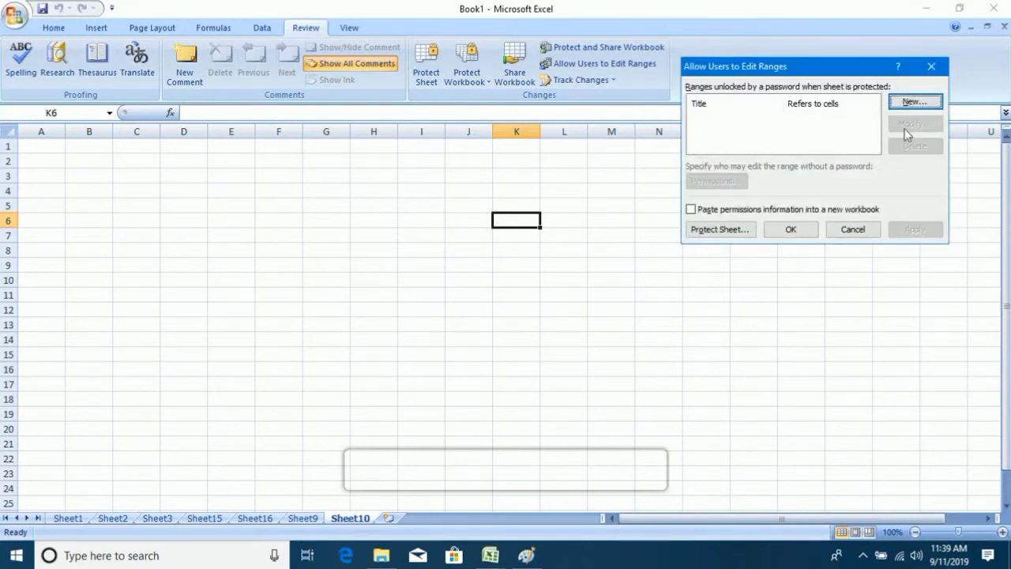
click(847, 231)
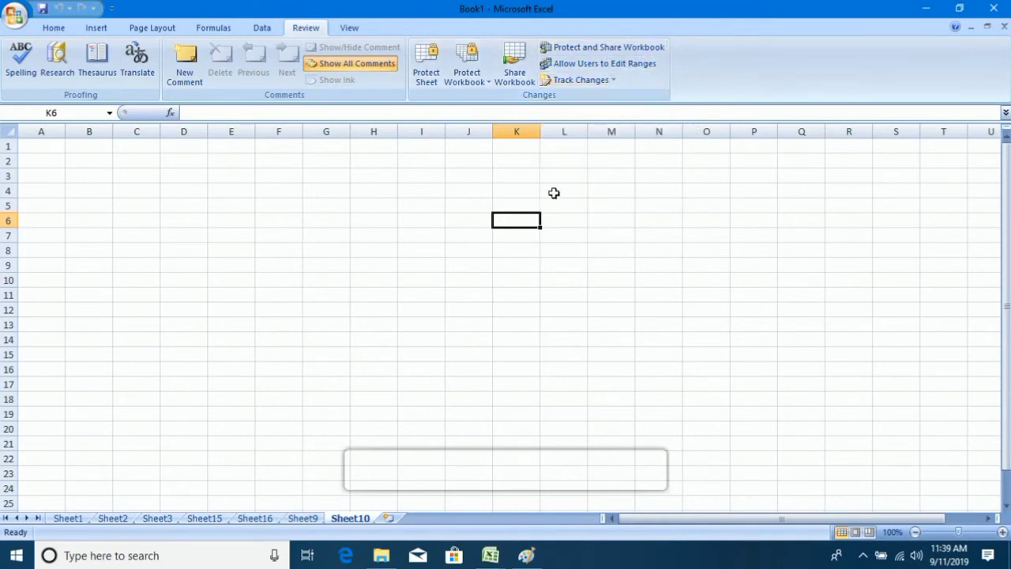
click(262, 207)
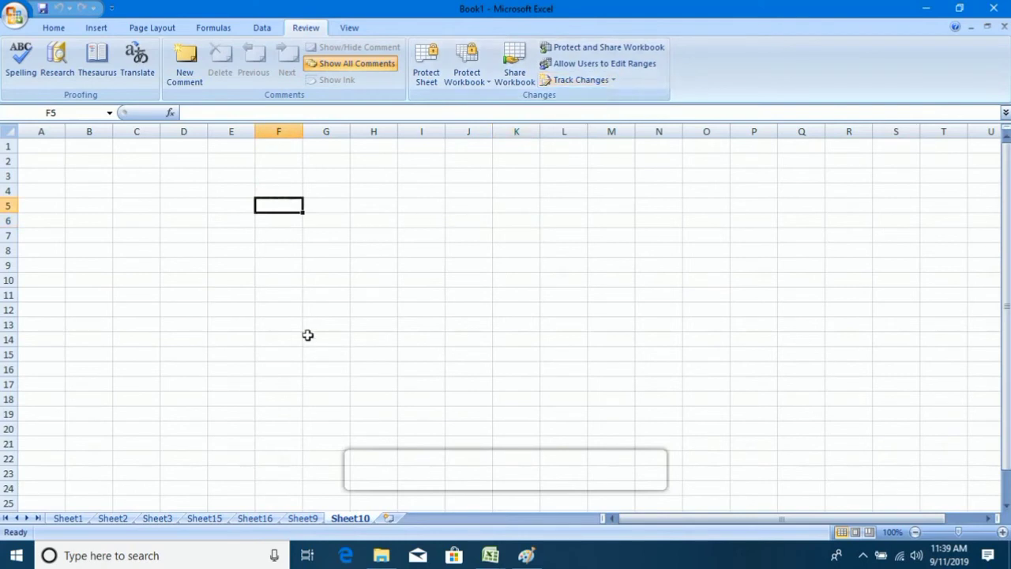
Enable 'Track changes while editing' in Highlight Changes and agree to save the shared workbook.
click(600, 81)
click(594, 98)
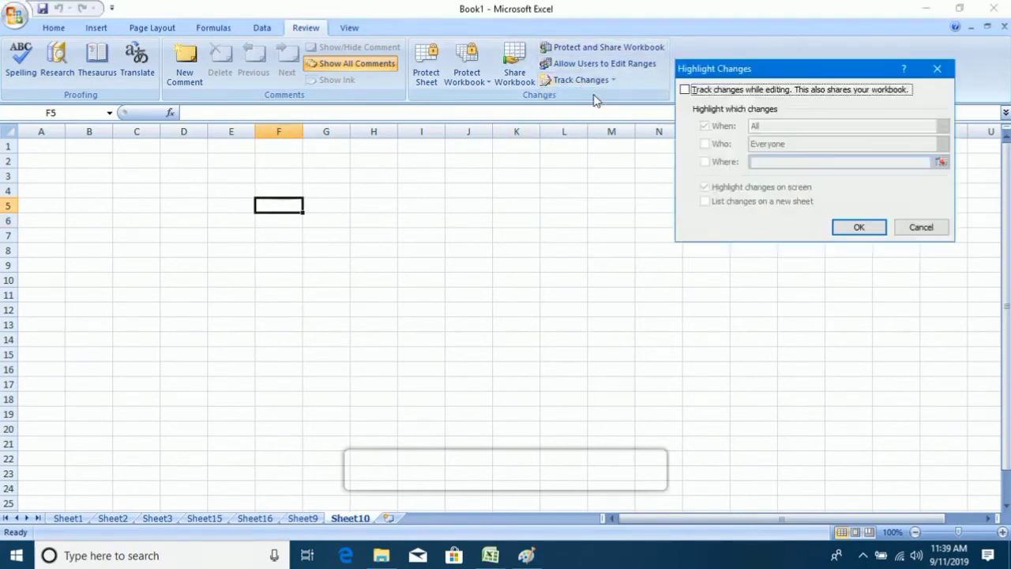
click(713, 92)
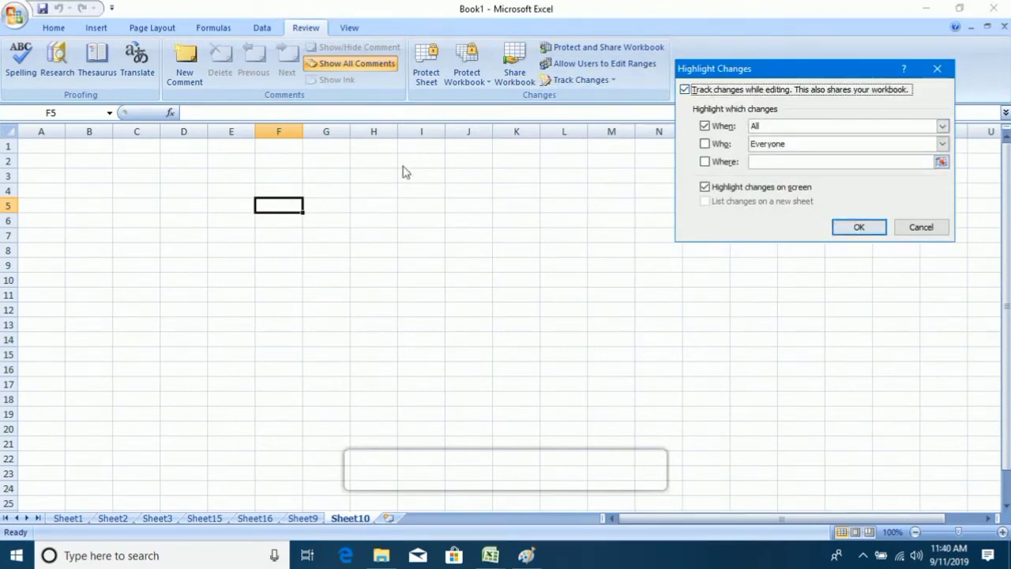
click(857, 229)
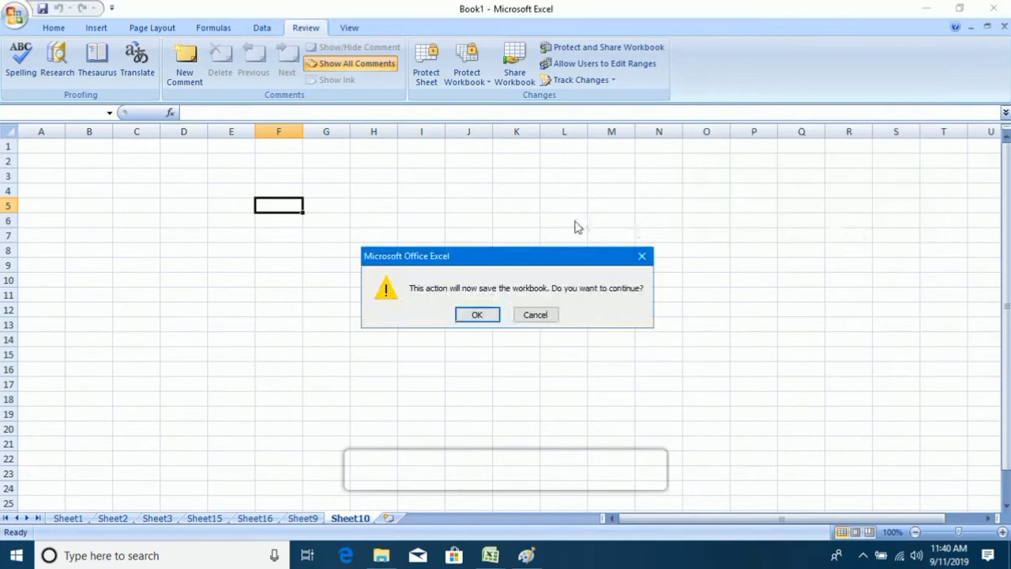
click(475, 313)
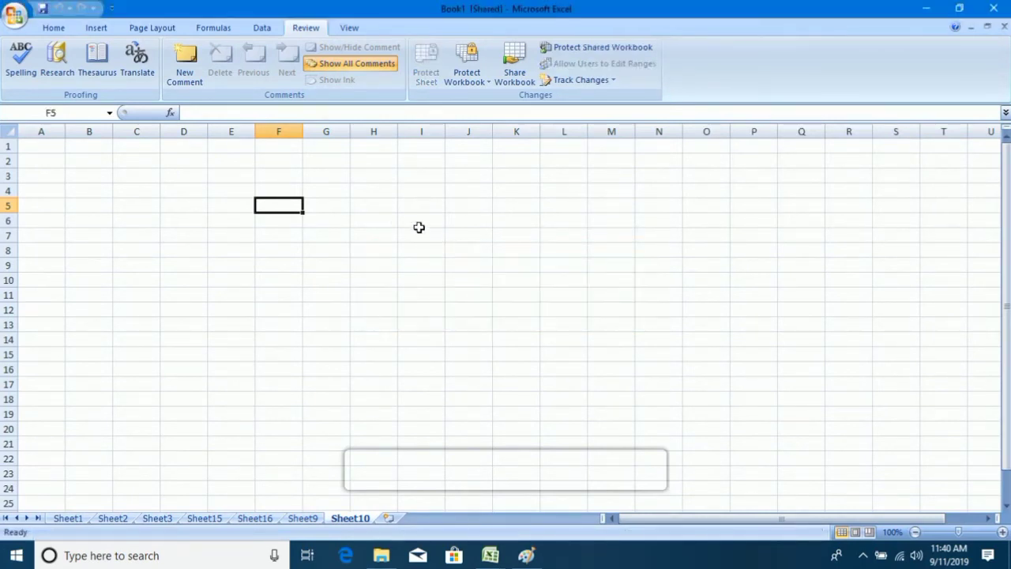
Enter 'sdfsd' in F5, 'sdfsdf' in I7 and 'dsfsdf' in K6 on Sheet10.
text(sdfsd)
click(430, 233)
text(sdfsd)
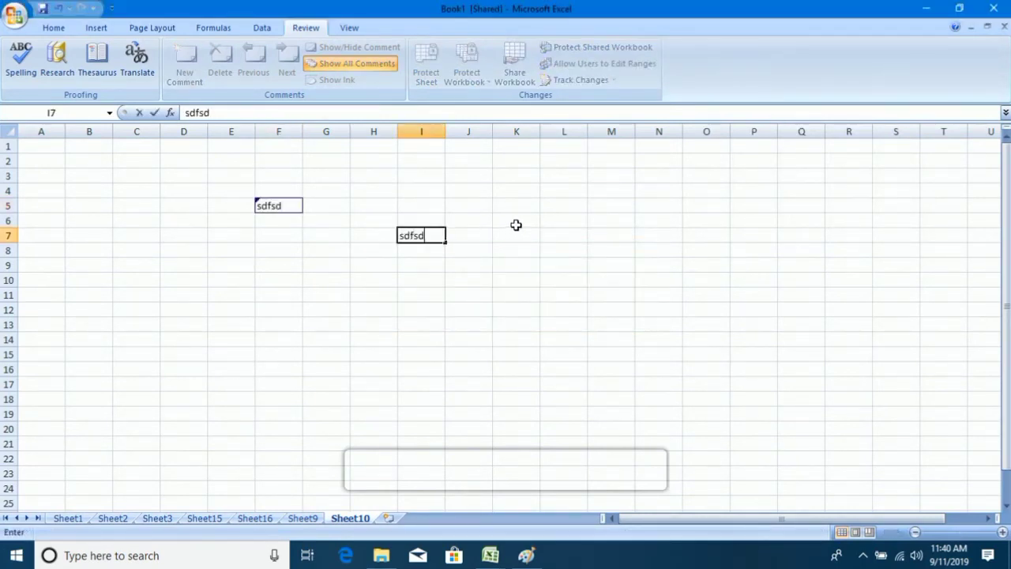
text(f)
click(516, 222)
text(dsfsdf)
click(602, 208)
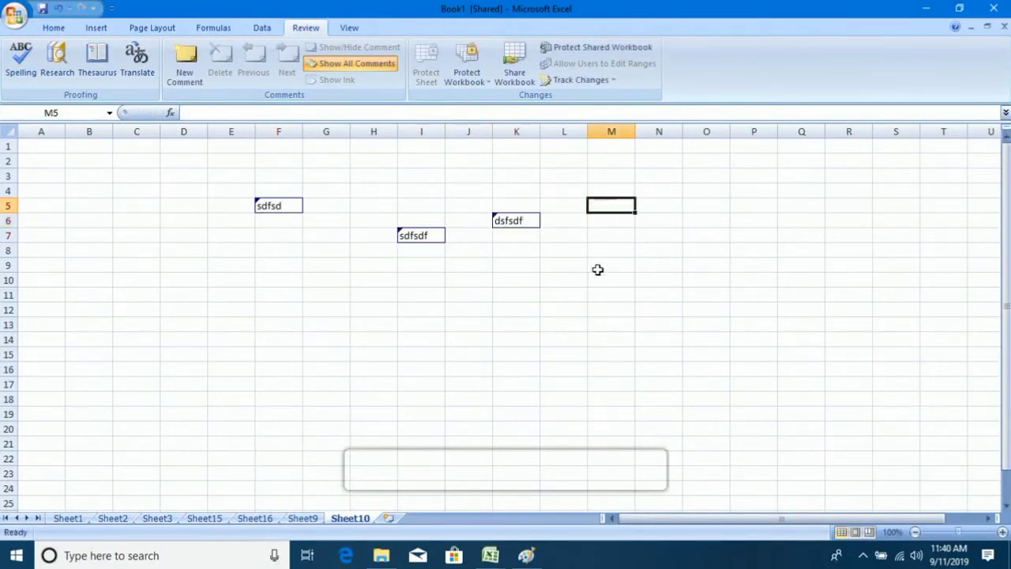
text(sdfsdf)
Add 'sfsdfsf' to L11, 'sdfsf' to I11 and 'sdfsdf' to F9.
click(573, 295)
text(sfsdfsf)
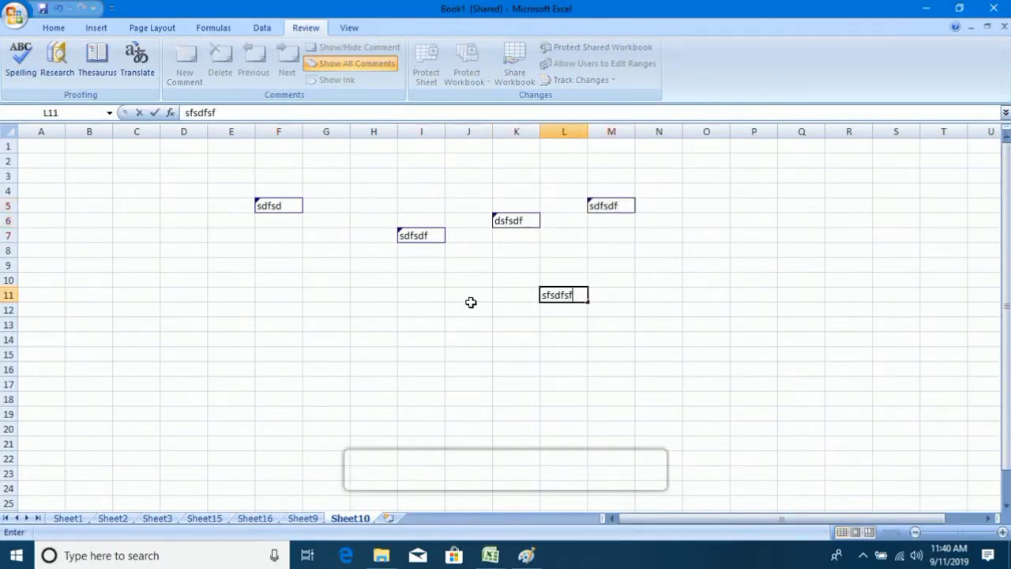
click(415, 295)
text(sdfsf)
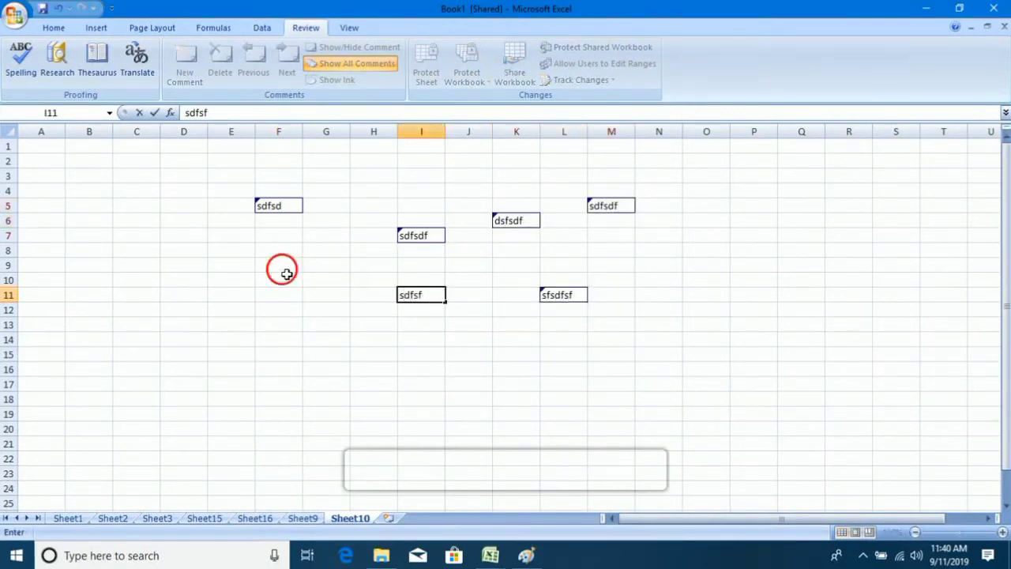
click(287, 273)
text(sdfsdf)
click(640, 343)
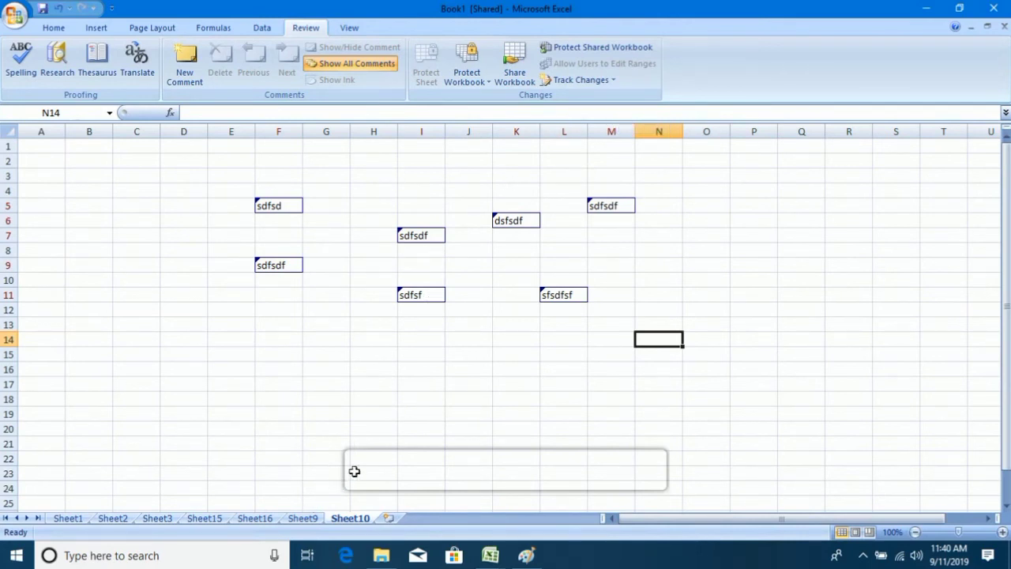
Switch to Sheet16 and confirm Highlight Changes so tracked edits show on screen.
click(302, 519)
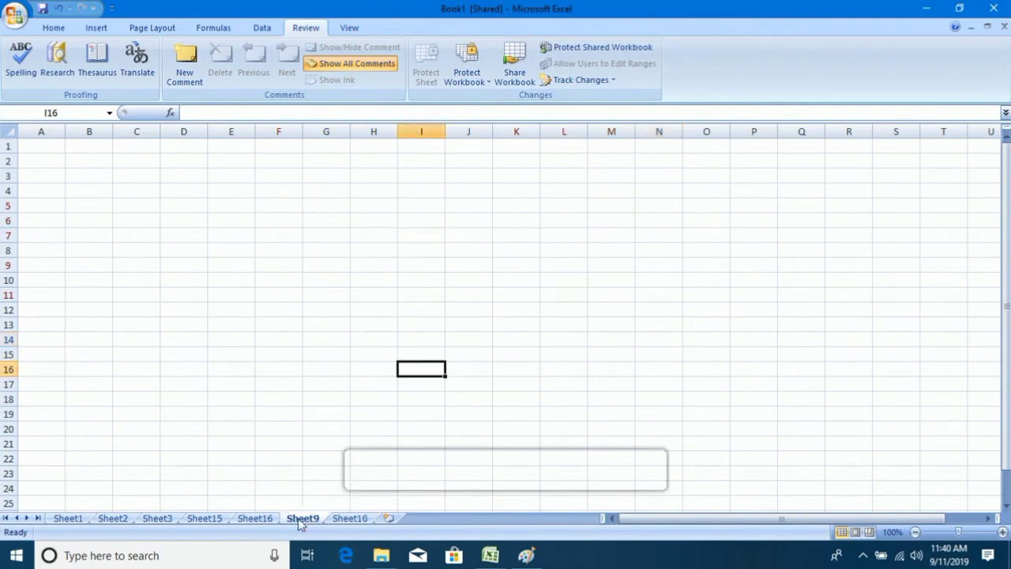
click(255, 518)
click(407, 224)
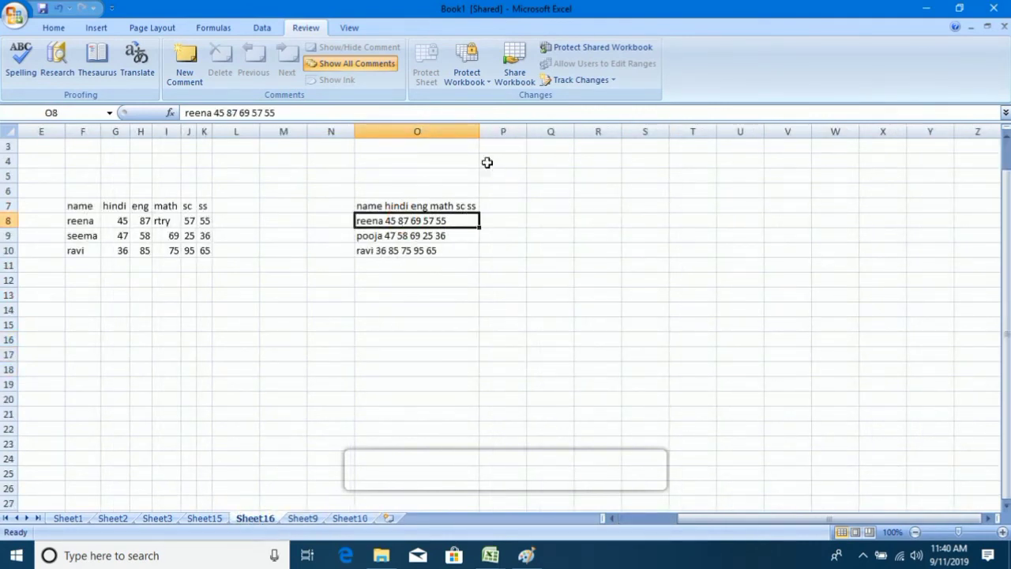
click(579, 82)
click(608, 98)
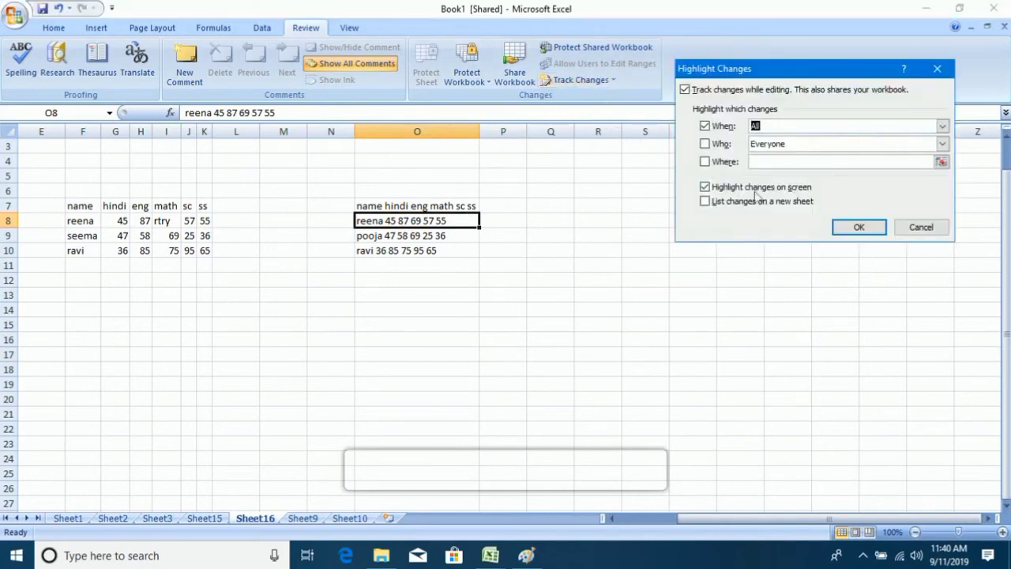
click(850, 228)
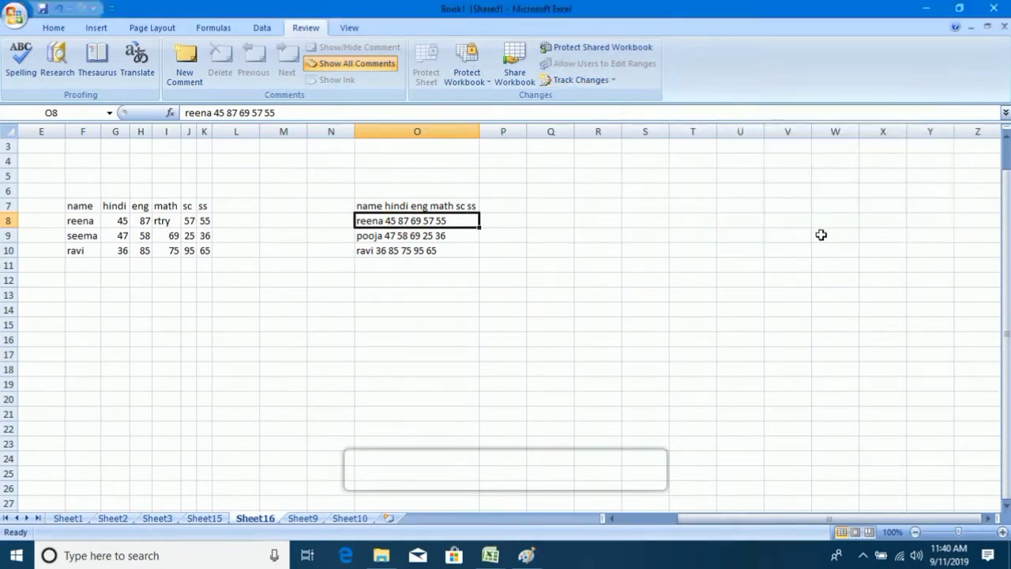
Clear the contents of O8, J9 (value 25) and F7 (name header) on Sheet16.
click(604, 270)
click(440, 225)
key(Delete)
key(Down)
key(Down)
key(Down)
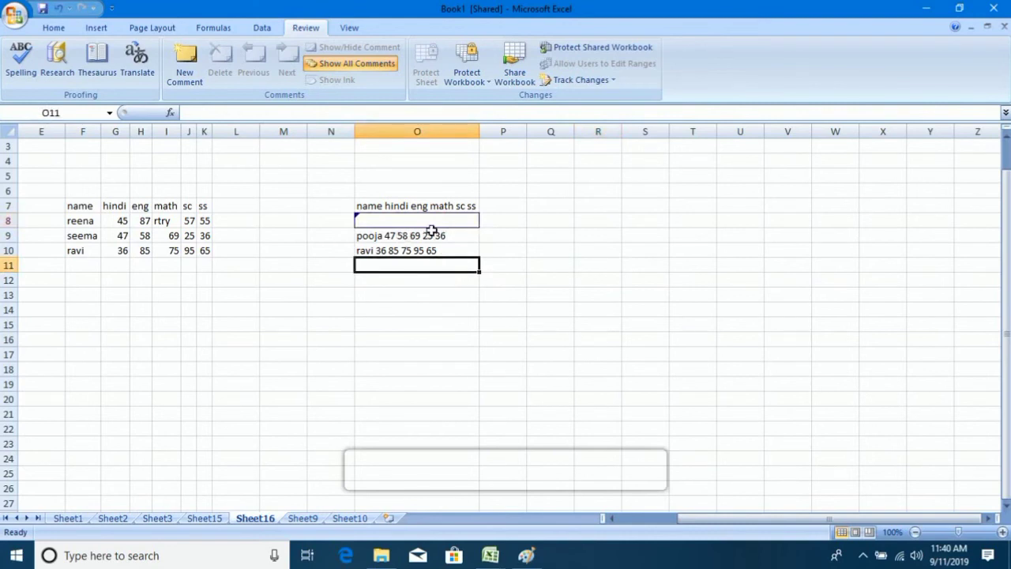
click(188, 235)
key(Delete)
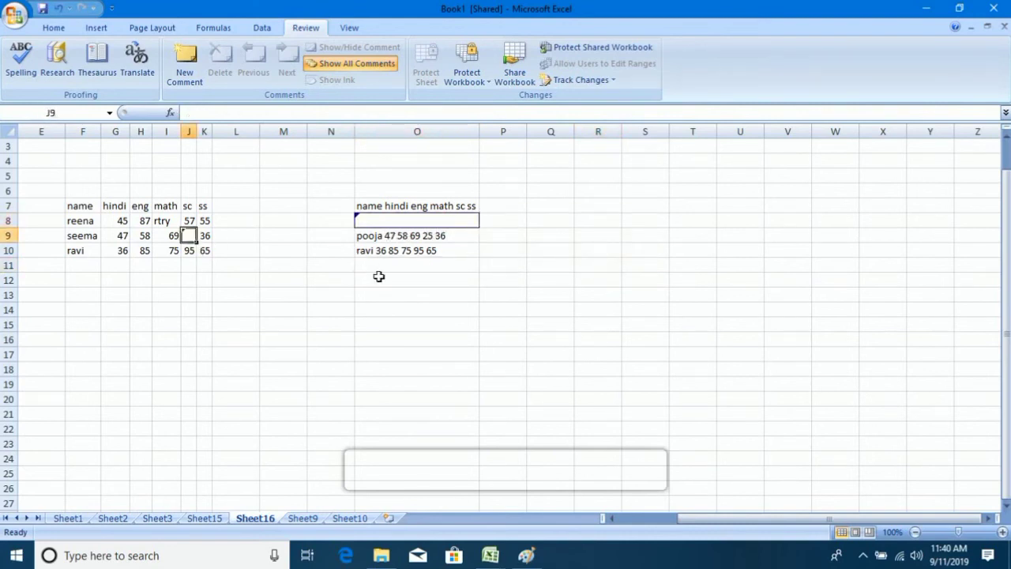
click(383, 326)
click(86, 207)
key(Delete)
click(287, 317)
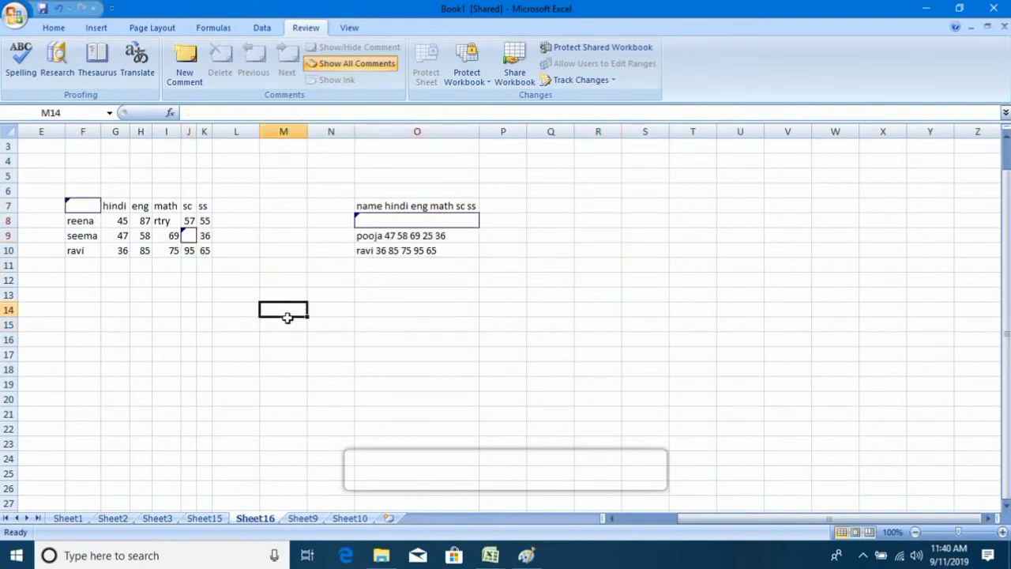
Type 'dsfsdfs' in K16, 'gdfgdf' in R18, 'sdgsdg' in S14 and 'sdgsd' in S11.
click(207, 339)
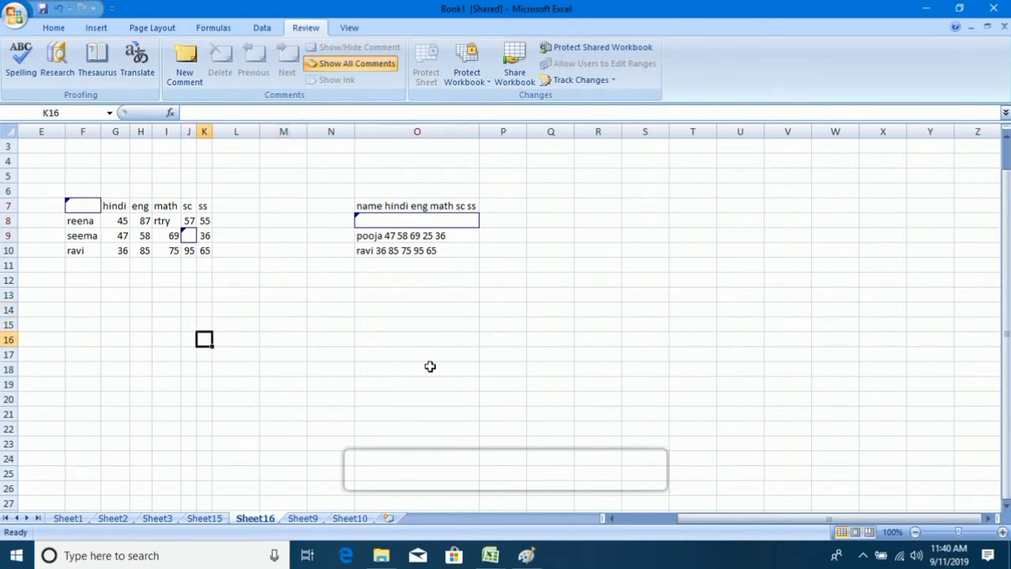
text(dsfsdfs)
click(598, 368)
text(gdfgdf)
click(636, 316)
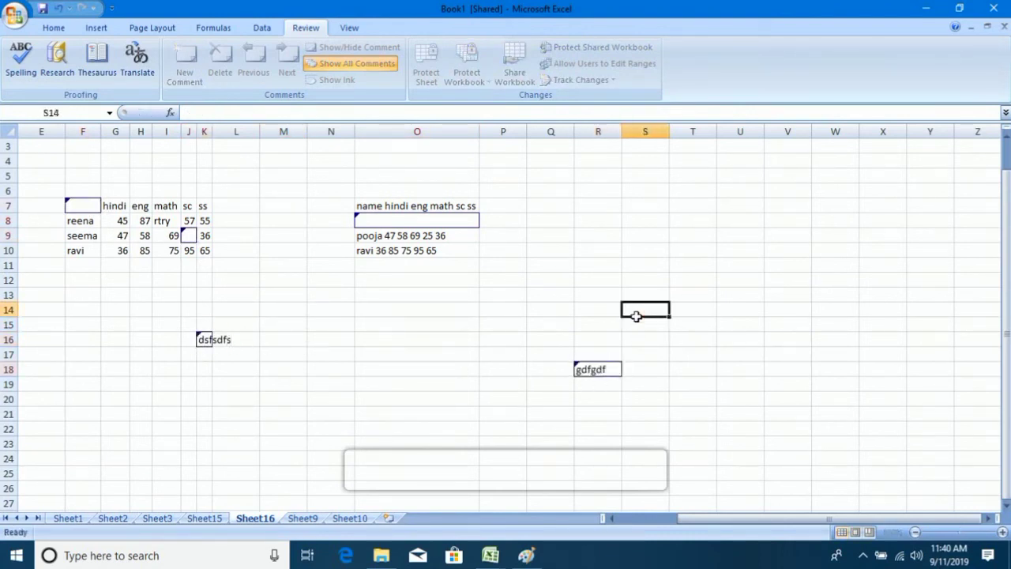
text(sdgsdg)
click(639, 267)
text(sdgsd)
click(551, 296)
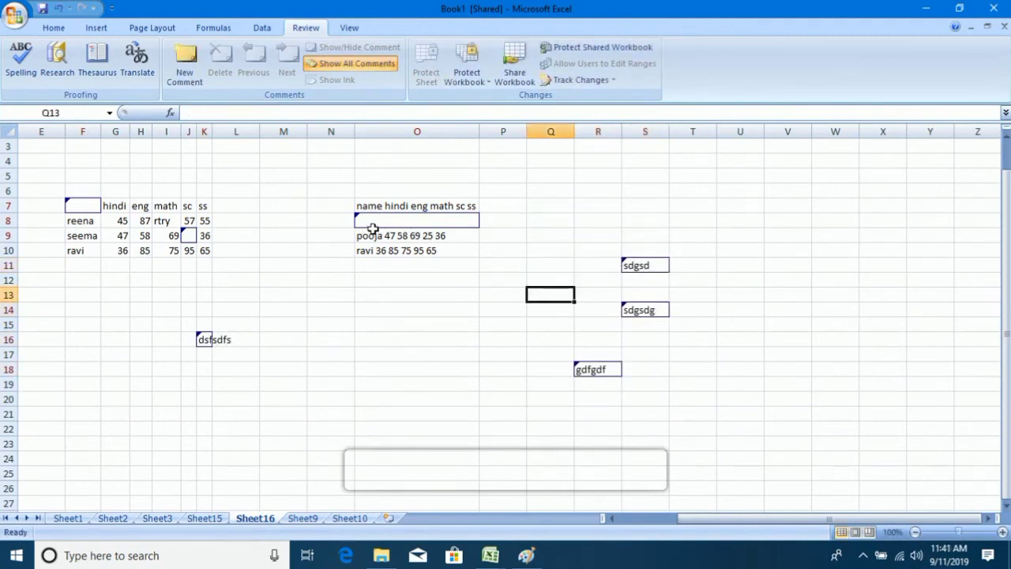
mouse_move(364, 222)
mouse_move(634, 270)
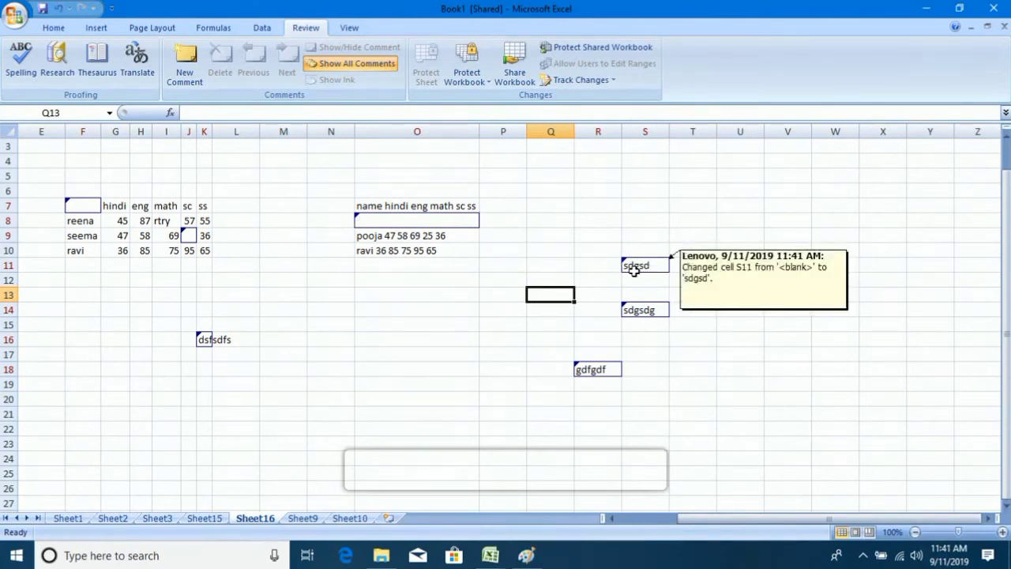
Save the workbook and start reviewing all not-yet-reviewed changes via Accept/Reject Changes.
click(618, 82)
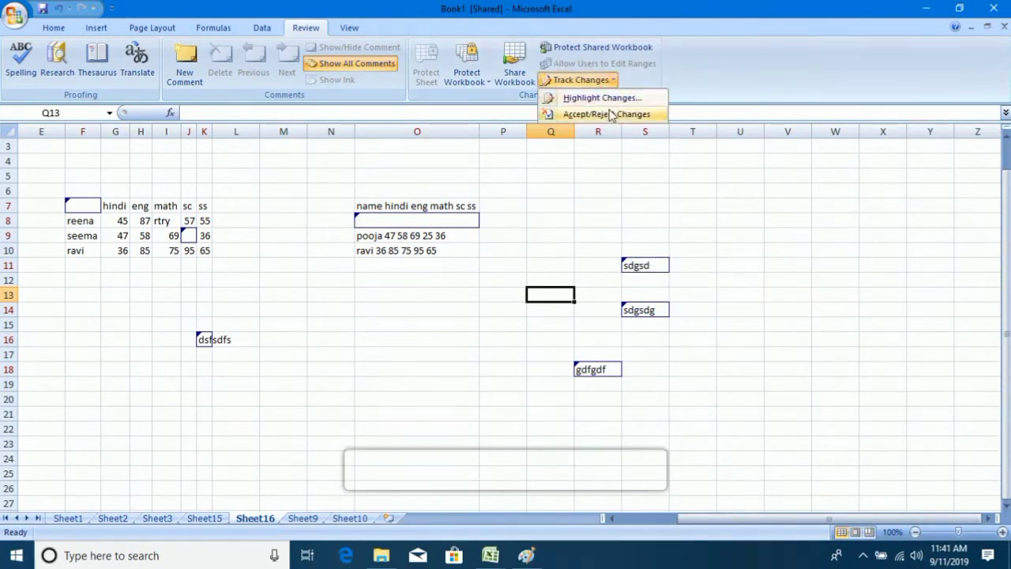
click(611, 115)
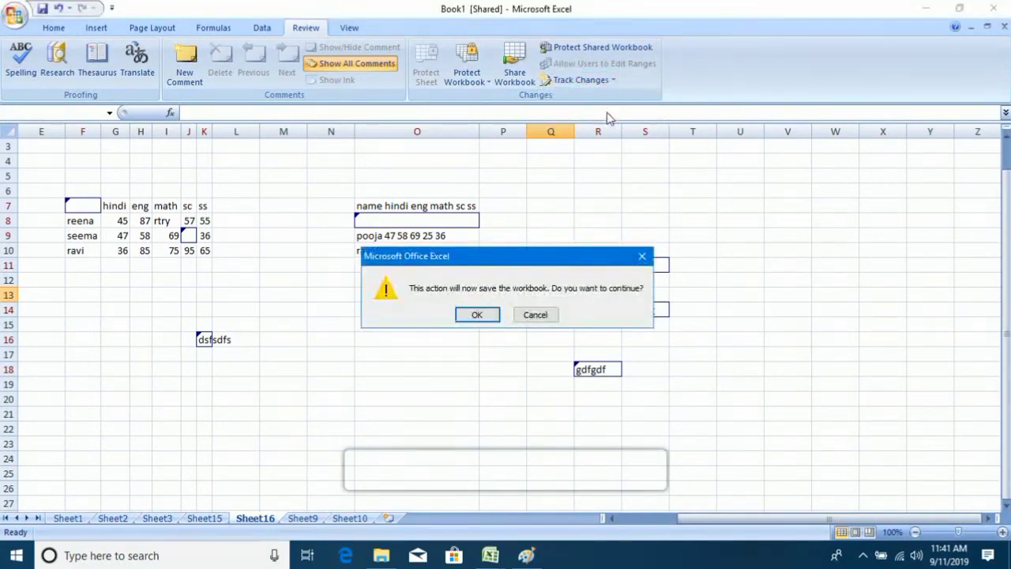
click(478, 313)
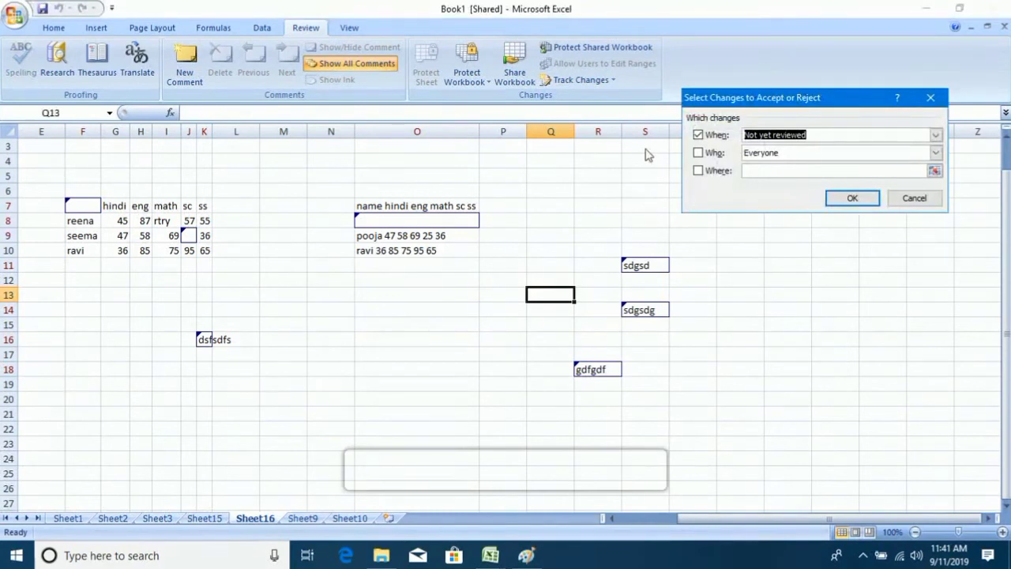
click(853, 198)
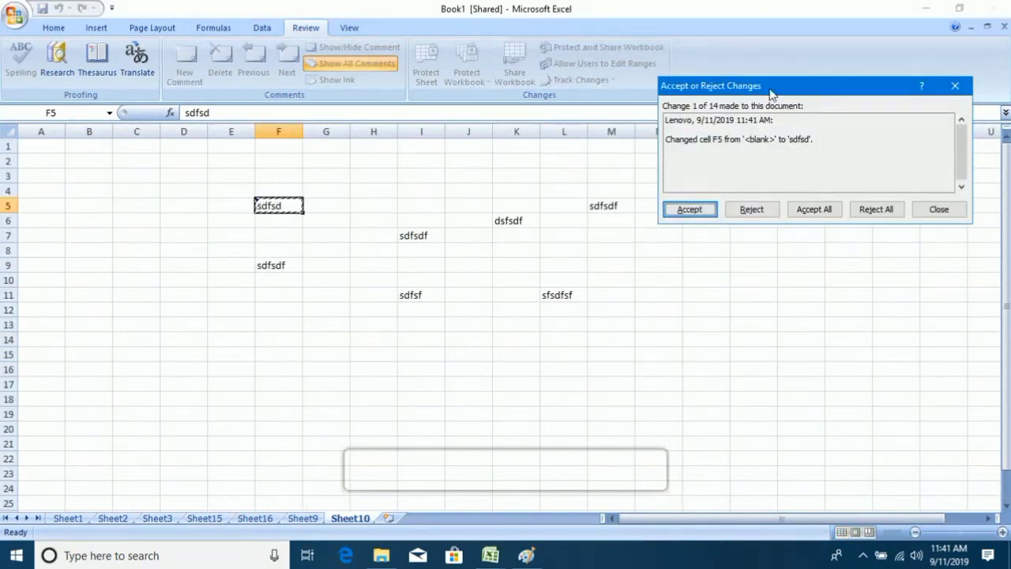
Accept the F5 change, reject the I7, K6, M5, L11, I11 and F9 entries, then reject the remaining 7.
drag(770, 87, 692, 67)
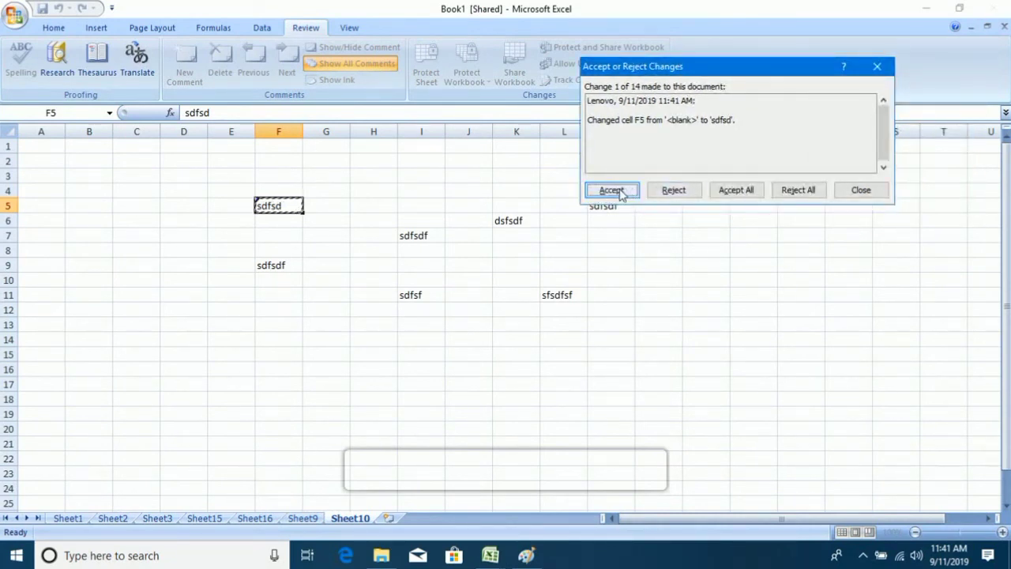
click(613, 191)
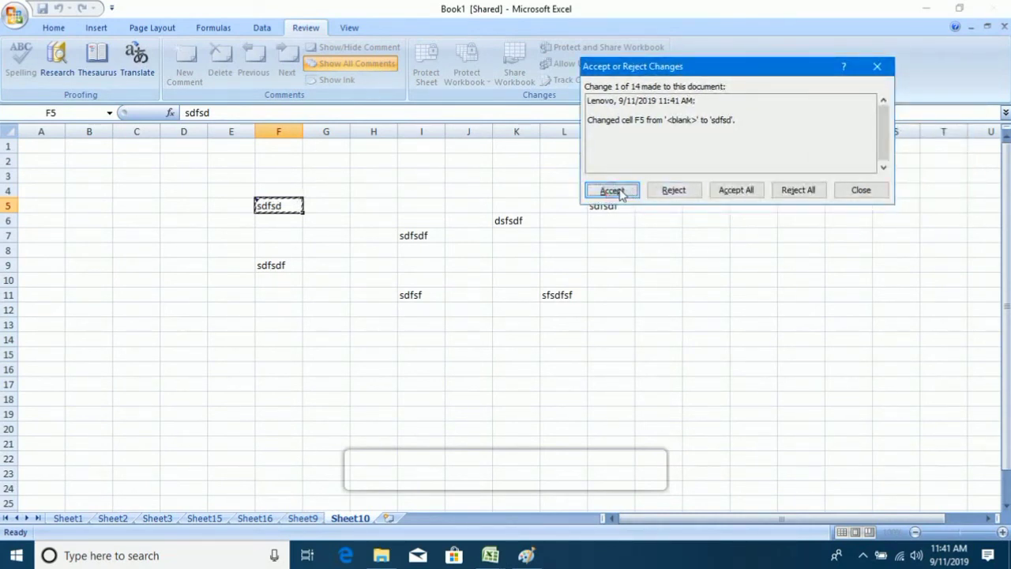
click(666, 191)
click(666, 192)
click(666, 191)
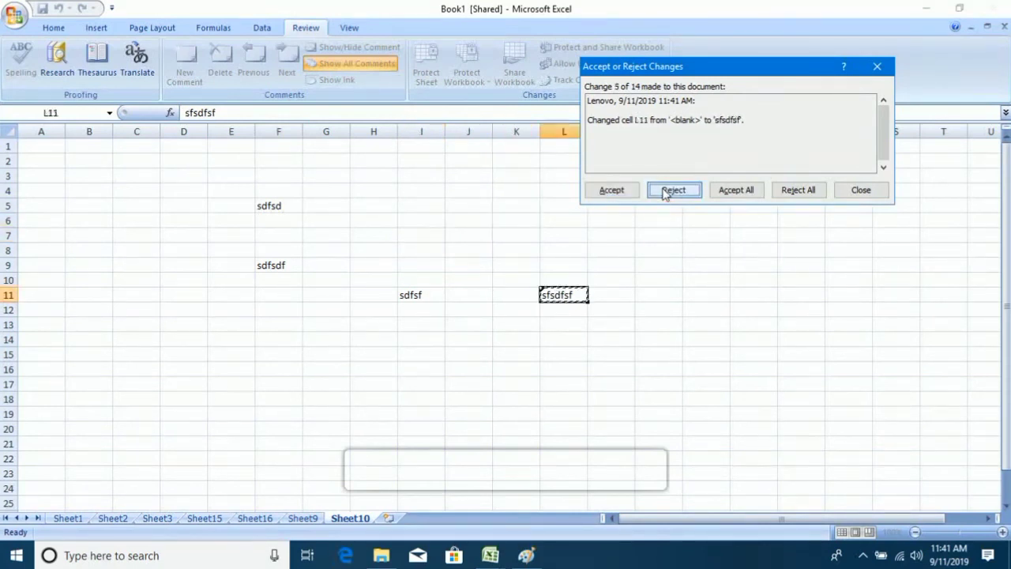
click(666, 192)
click(666, 191)
click(666, 191)
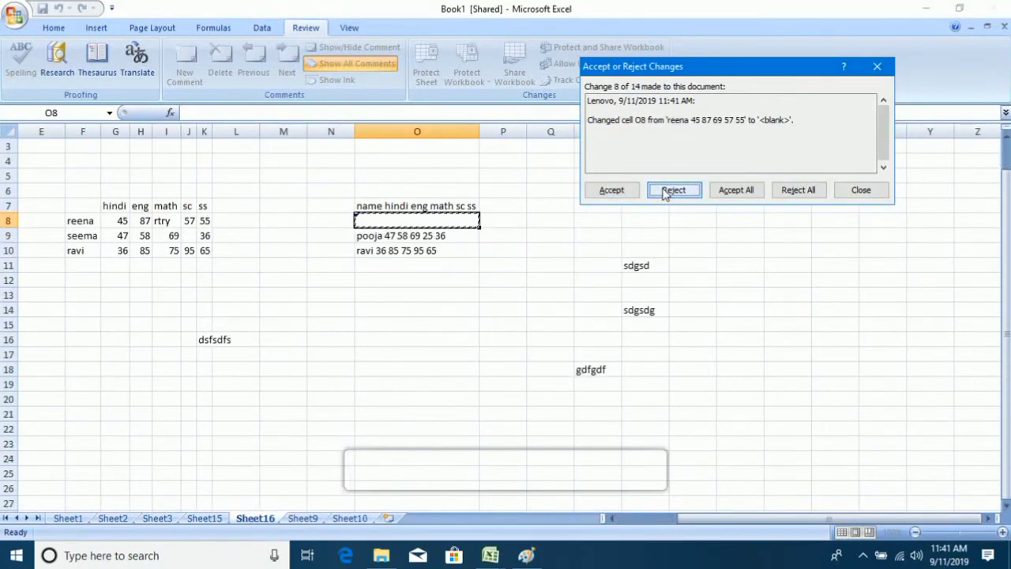
click(798, 190)
click(477, 314)
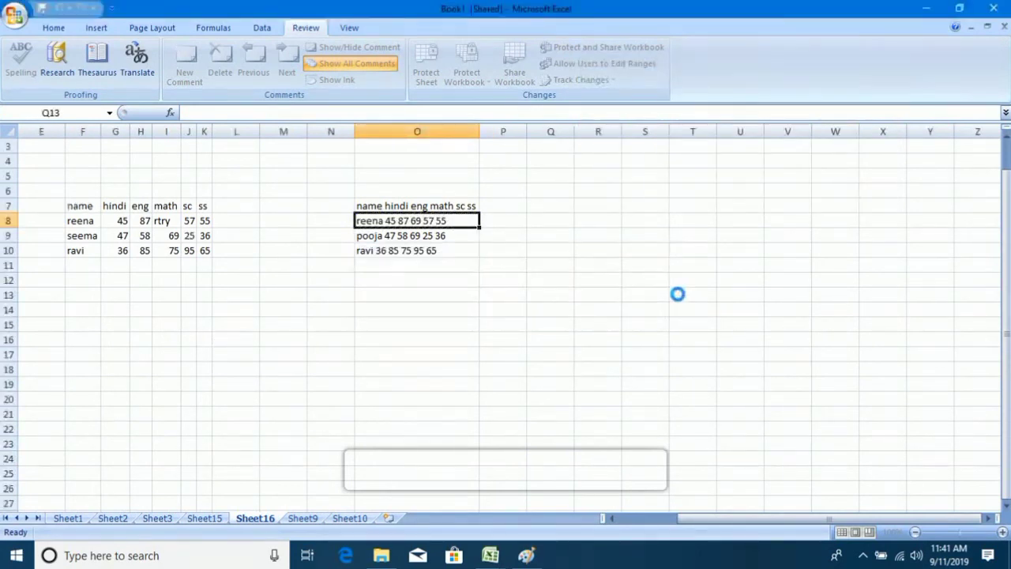